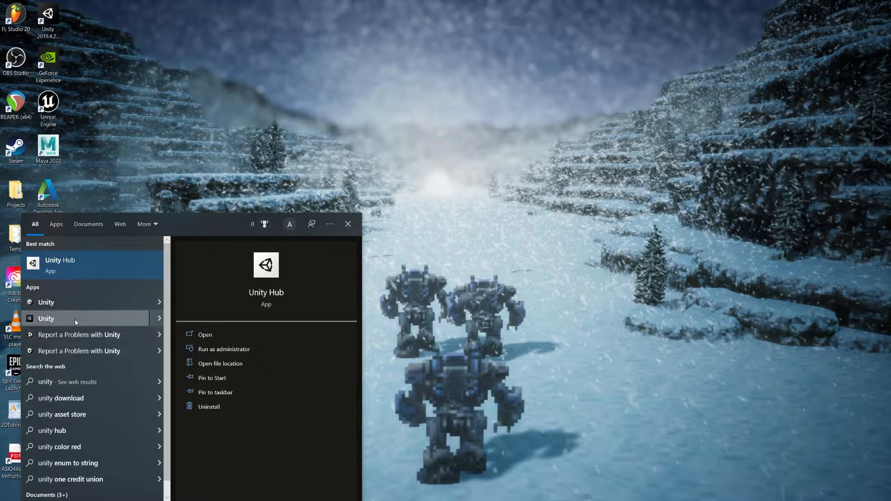
- Launch Unity Hub and view the installed editor versions
left_click(80, 277)
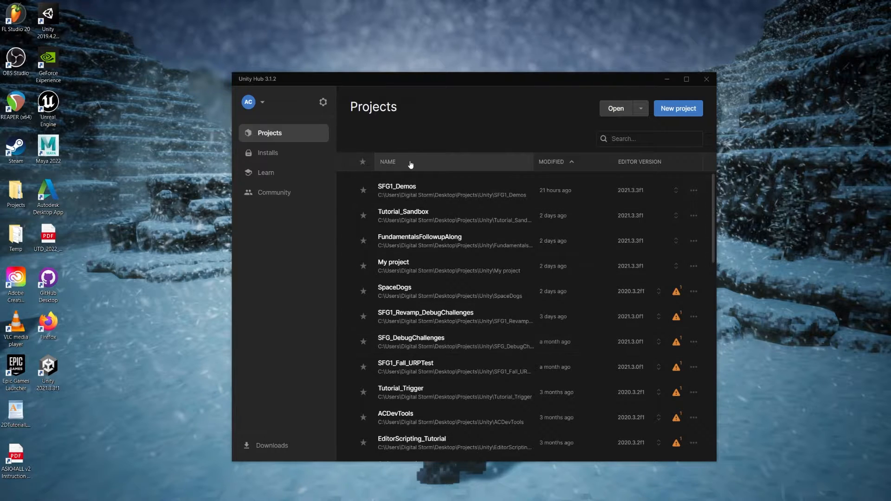
left_click(265, 154)
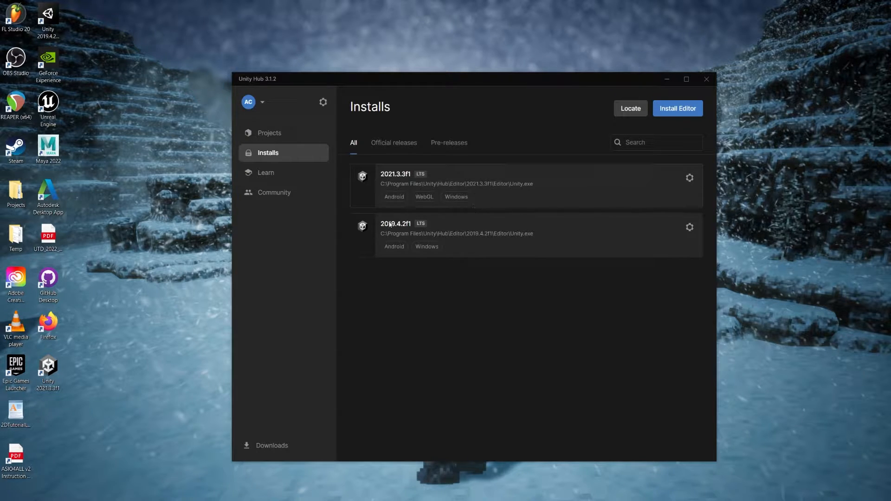
- Look through the featured Learn tutorials and the Community resources with the Hub window maximized
left_click(279, 173)
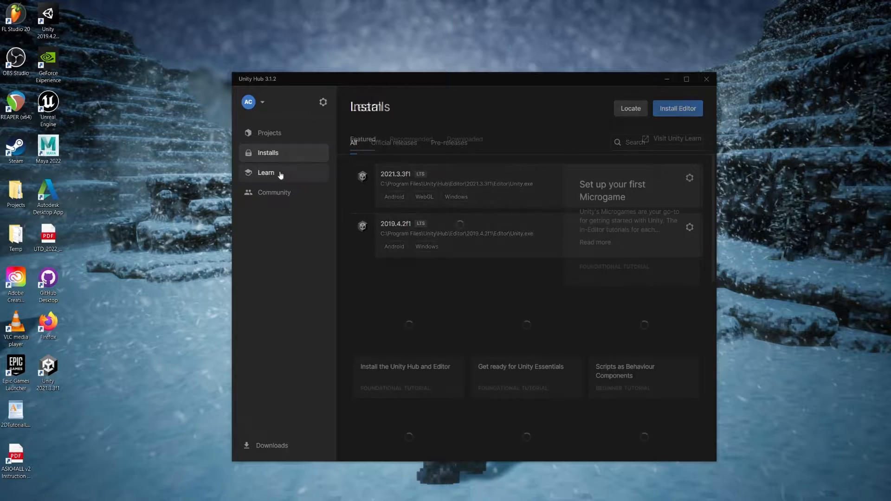
left_click_drag(441, 77, 436, 66)
double_click(436, 66)
scroll(263, 122, "down", 5)
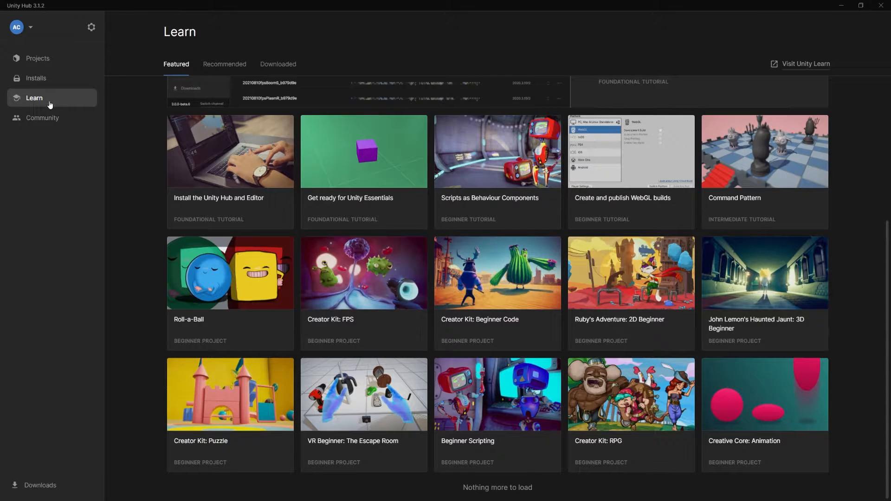
left_click(47, 123)
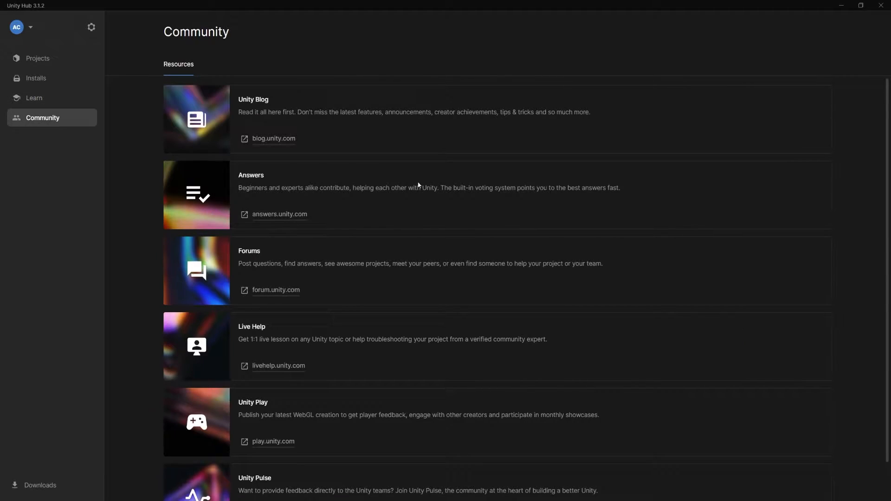
scroll(371, 237, "down", 1)
scroll(371, 237, "up", 1)
- Start a new project with the 3D core template and editor version 2021.3.3f1
left_click(47, 64)
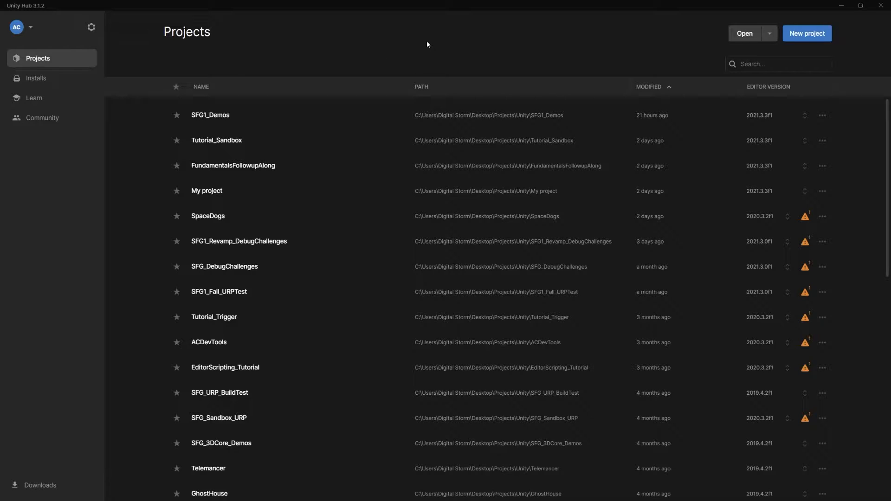
left_click(56, 77)
left_click(74, 59)
left_click(803, 34)
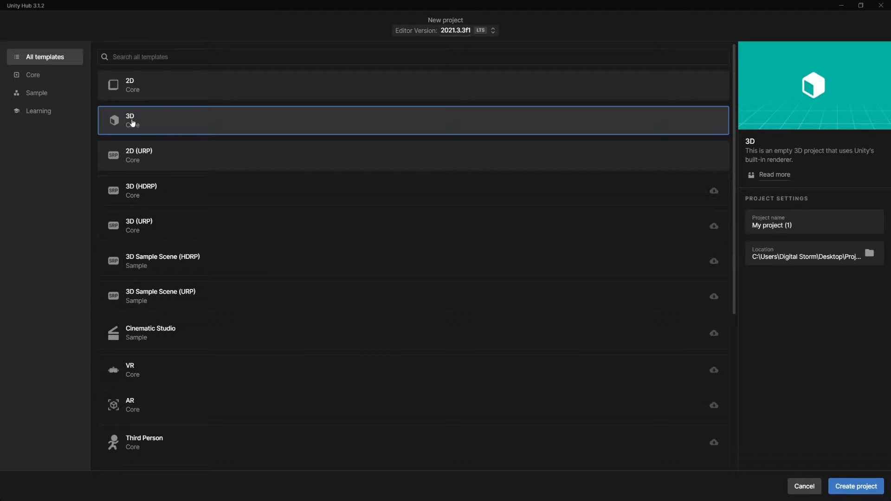
left_click(493, 30)
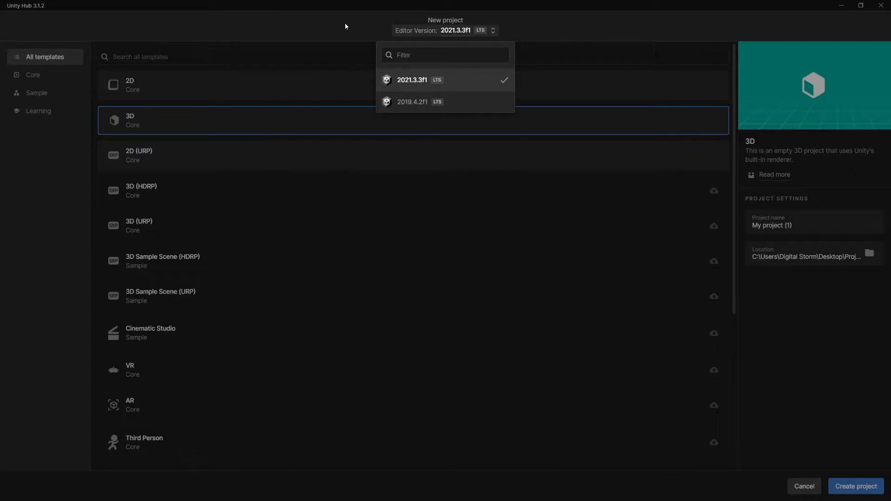
left_click(474, 84)
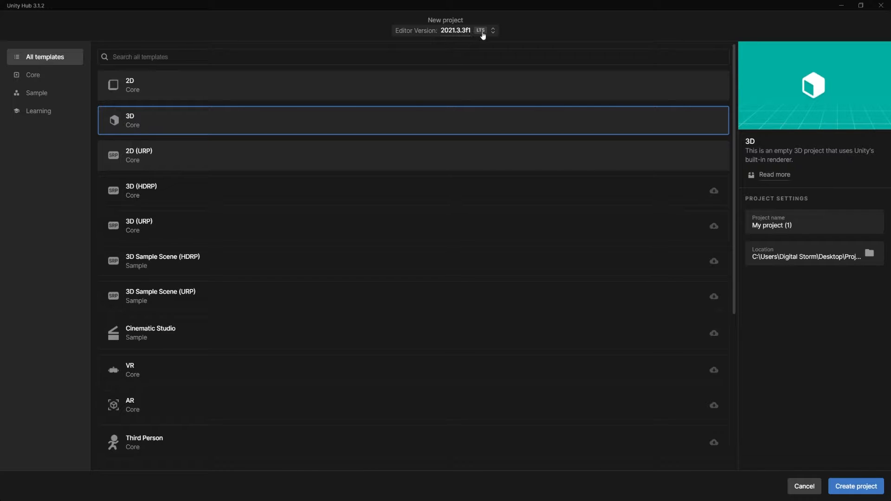
- Name the new project DerbyCar
left_click(802, 214)
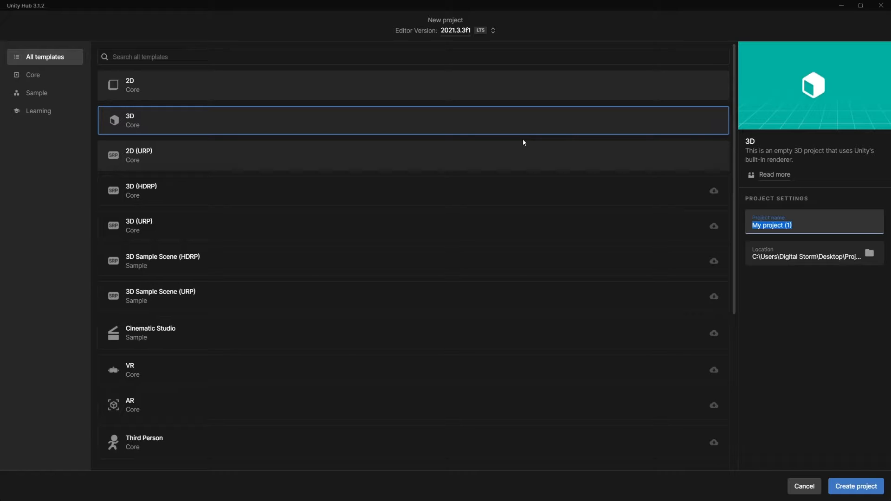
type("DerbyCar")
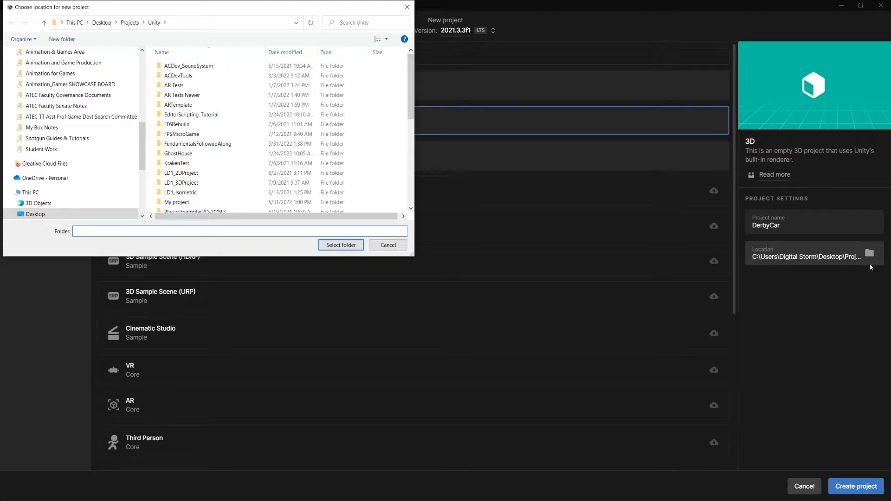
- Choose the Unity folder inside Desktop > Projects as the project location and create the project
left_click_drag(306, 8, 634, 89)
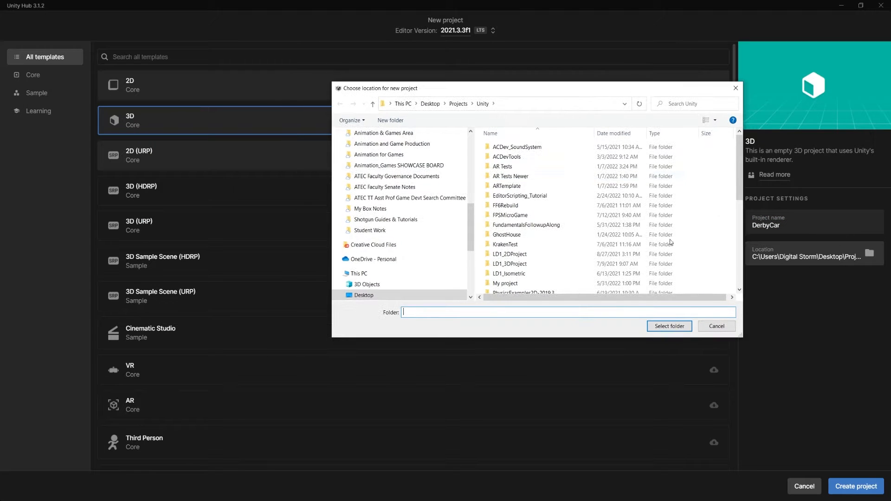
left_click(458, 104)
left_click(431, 103)
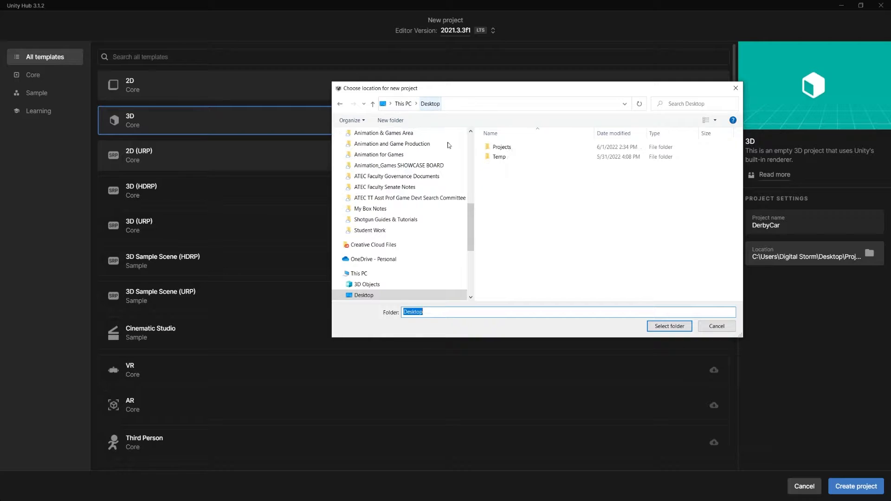
double_click(502, 147)
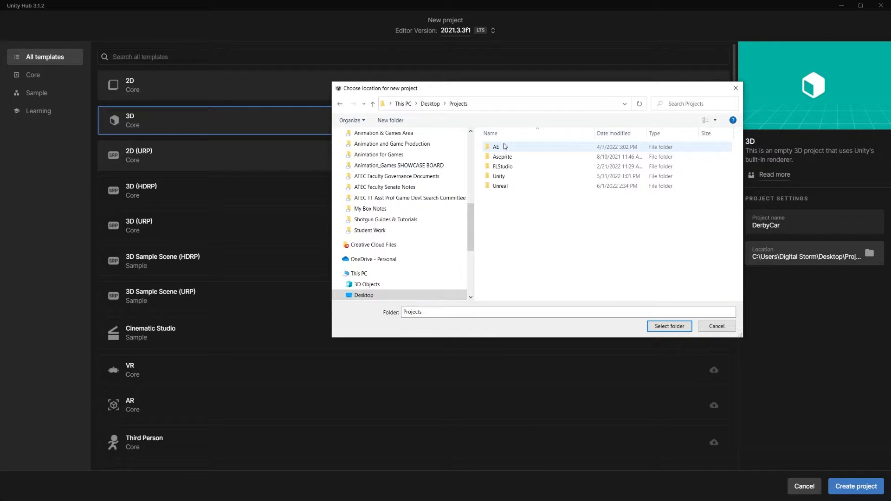
double_click(503, 177)
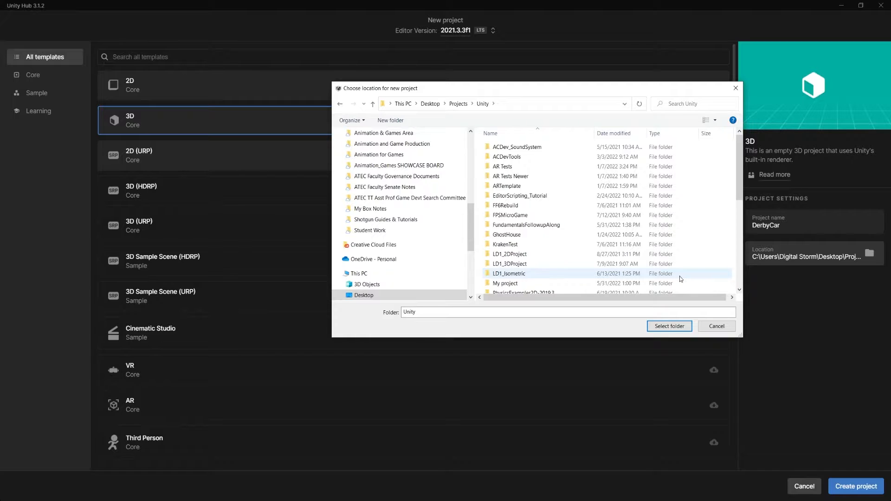
scroll(671, 255, "down", 5)
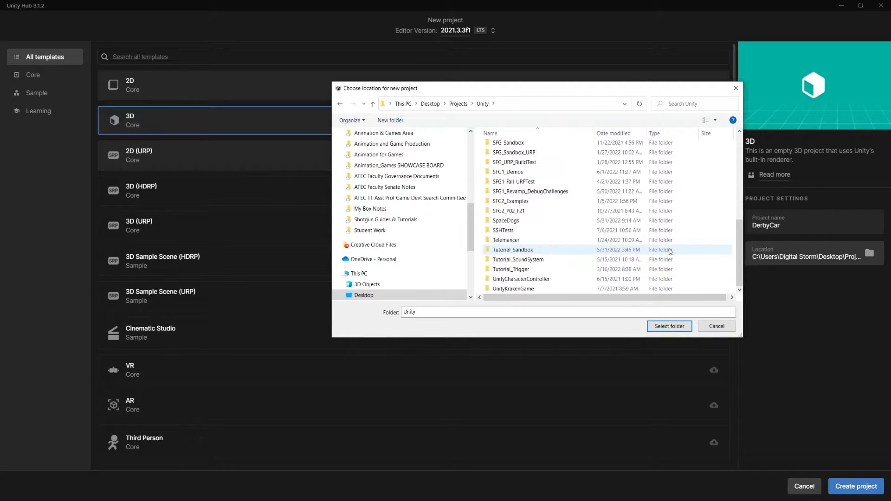
scroll(672, 254, "up", 5)
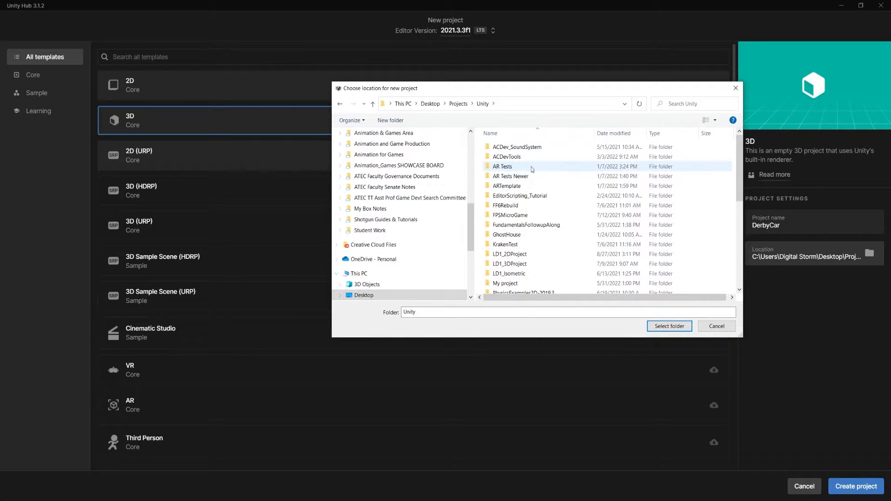
mouse_move(475, 228)
left_mouse_down()
mouse_move(475, 275)
mouse_move(474, 181)
mouse_move(473, 234)
left_mouse_up()
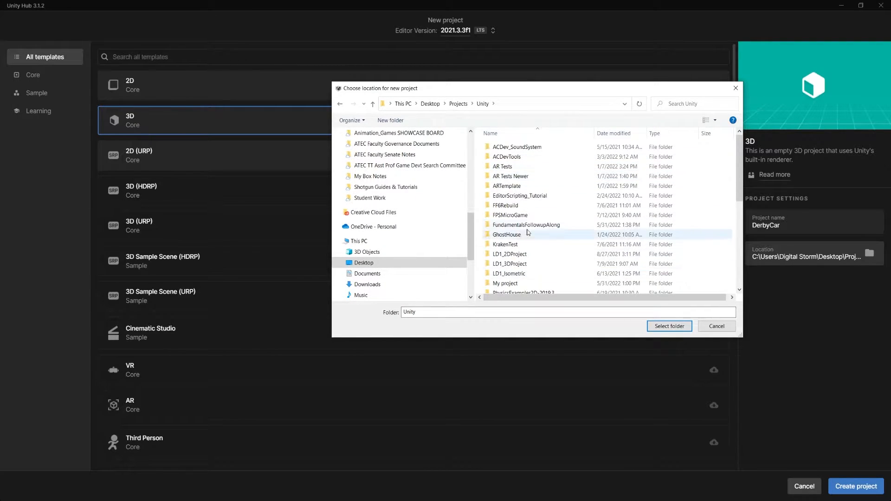
scroll(541, 246, "down", 5)
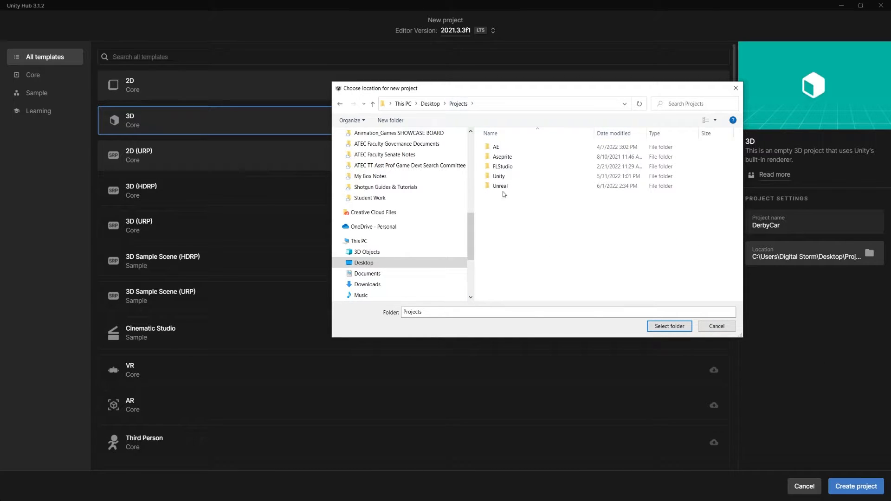
double_click(499, 176)
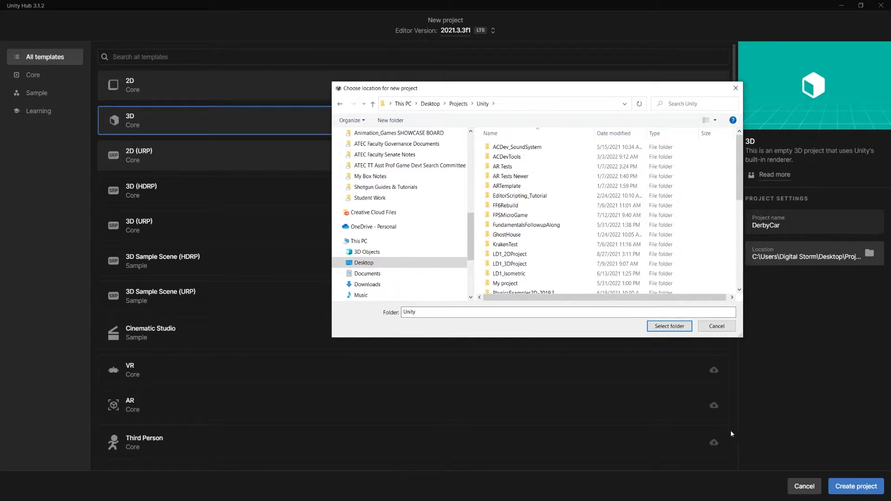
left_click(668, 326)
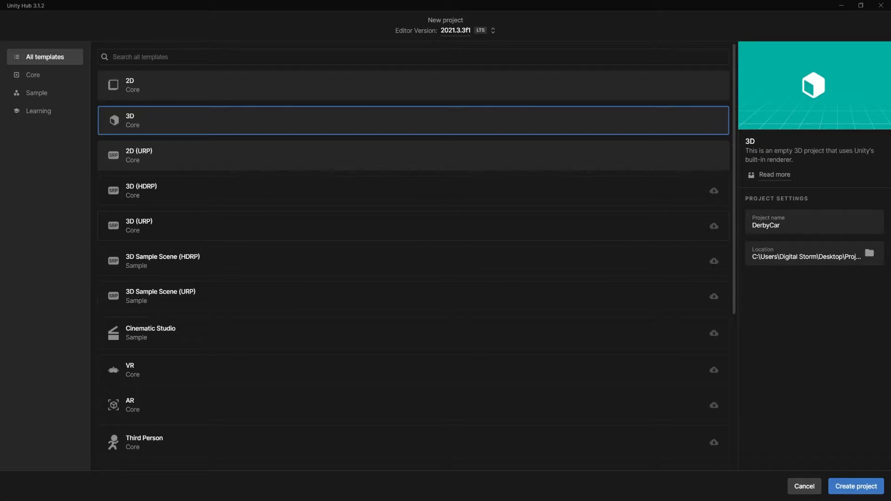
left_click(864, 489)
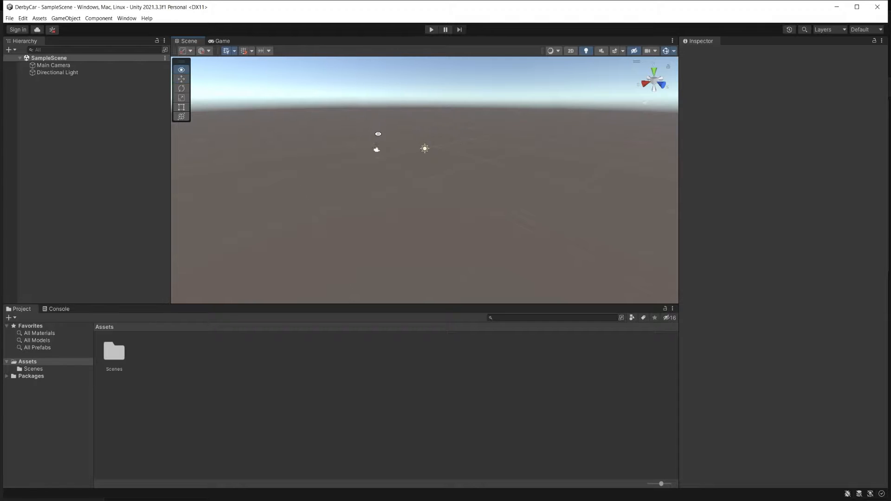
- Look around the new project's sample scene and close the editor
left_click_drag(378, 134, 381, 112, "alt")
left_click_drag(434, 211, 433, 232, "alt")
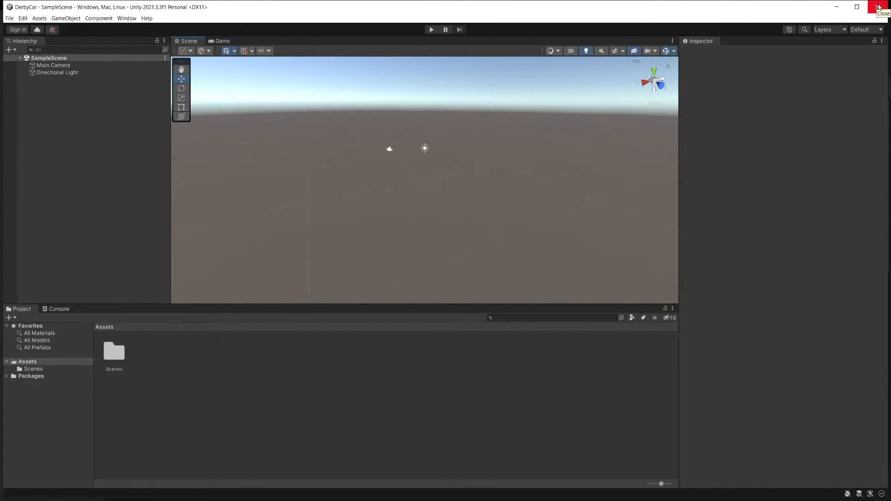
left_click(878, 7)
- Restore the Hub window to a smaller size, check the installs and project list, and close the Hub
left_click_drag(115, 3, 320, 27)
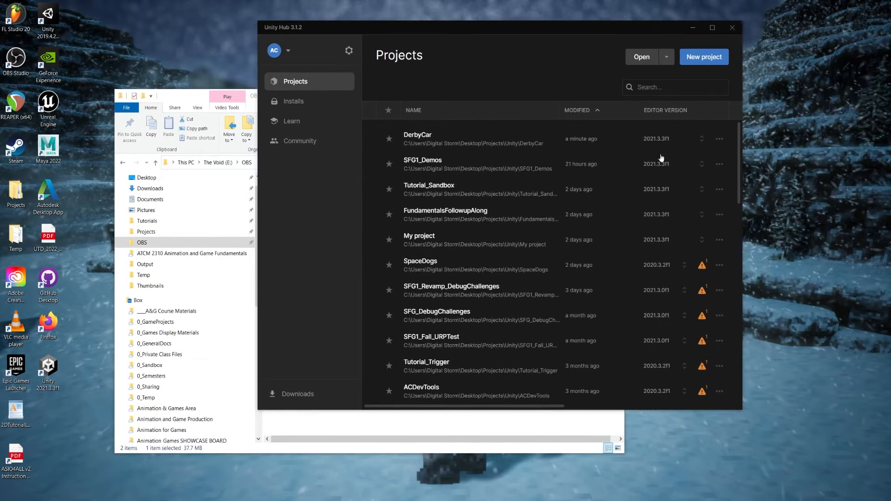
left_click(293, 101)
left_click(297, 83)
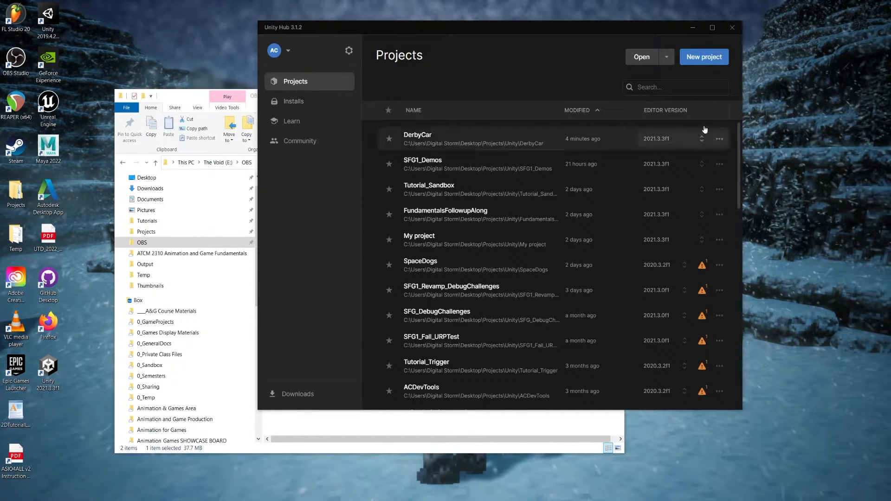
left_click(732, 27)
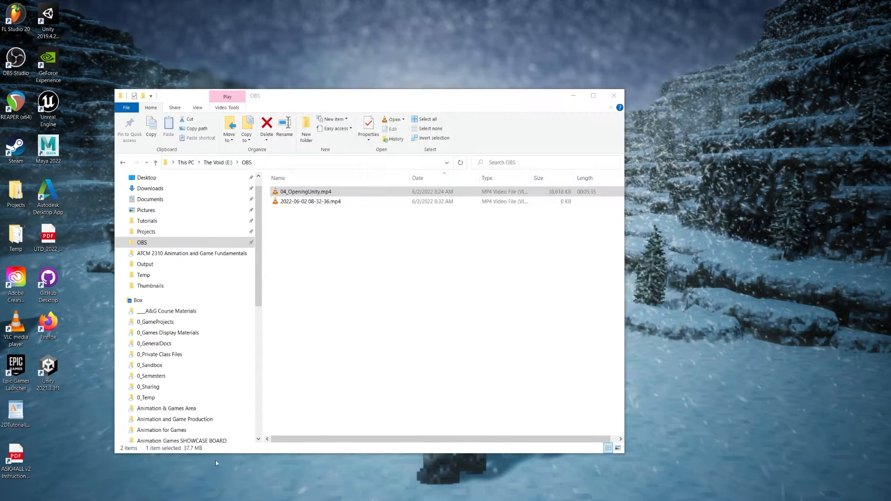
- Relaunch Unity Hub to reopen the DerbyCar project, and close the editor again
key("super")
type("unity")
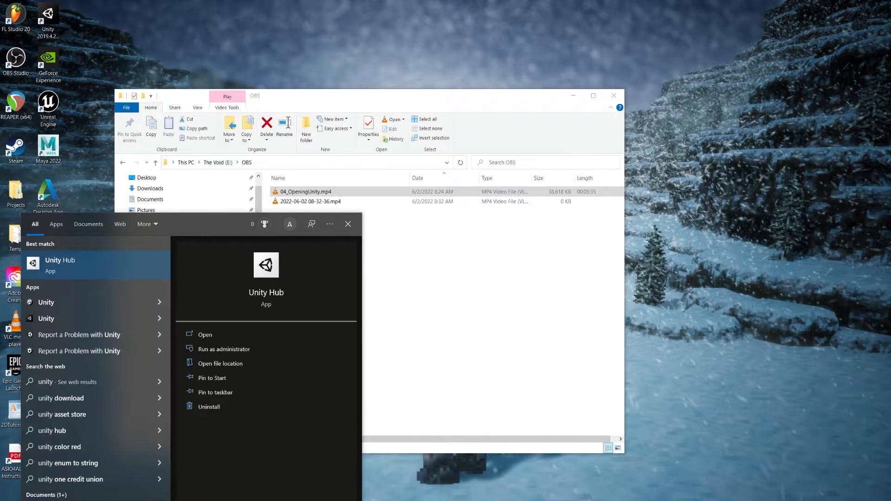
key("Return")
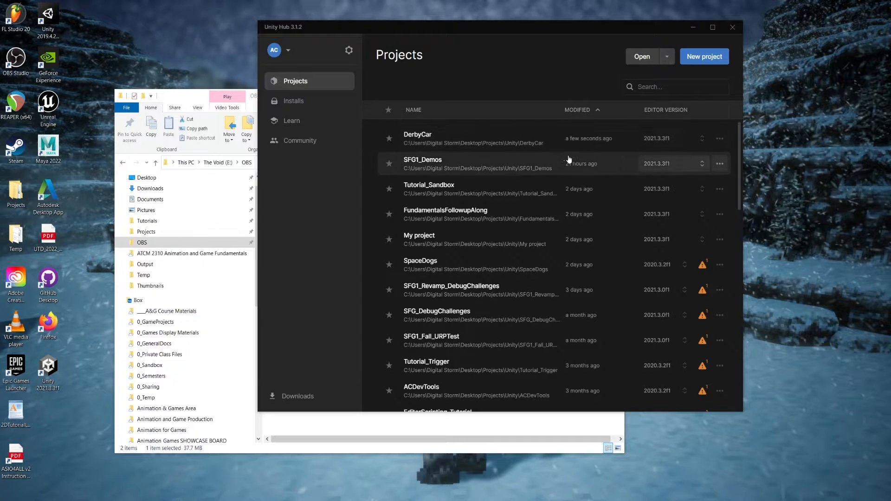
left_click(439, 141)
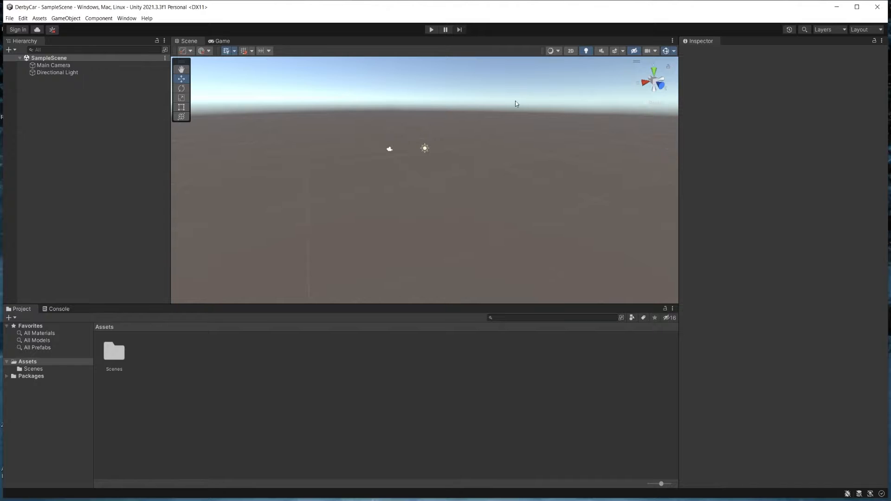
left_click(881, 10)
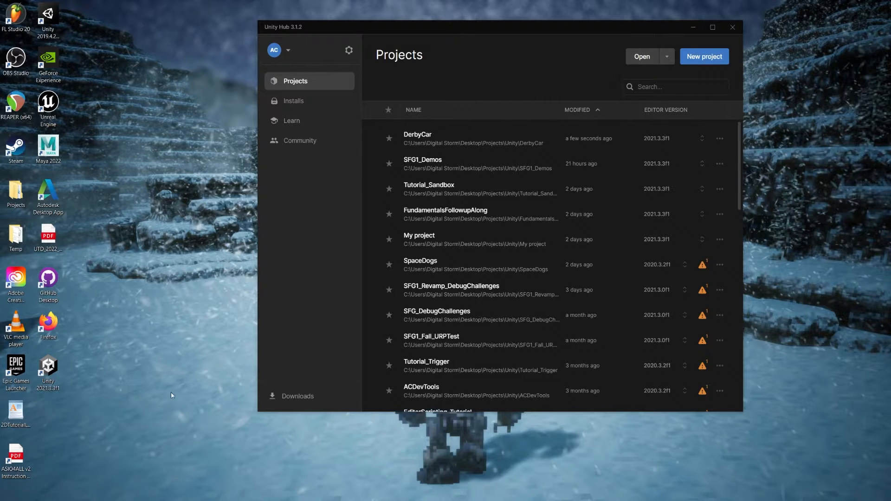
- Switch to File Explorer and browse to Desktop > Projects > Unity to locate the DerbyCar project folder
left_click_drag(0, 172, 646, 102)
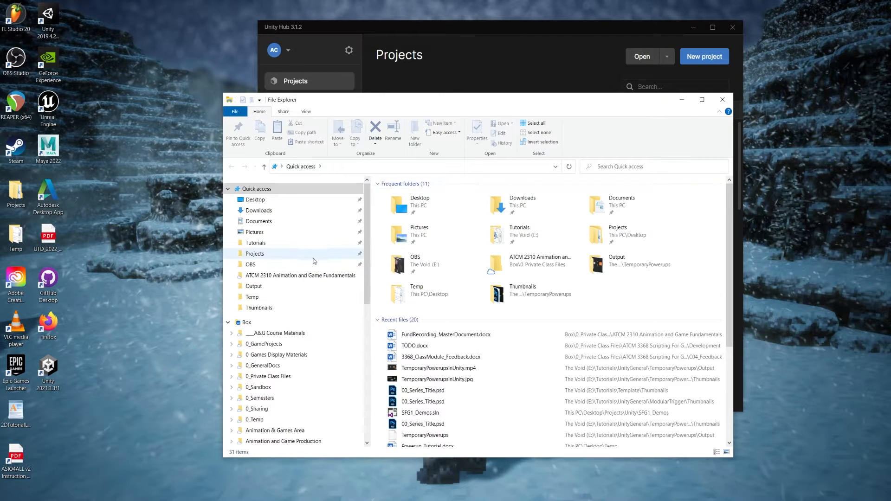
left_click(272, 200)
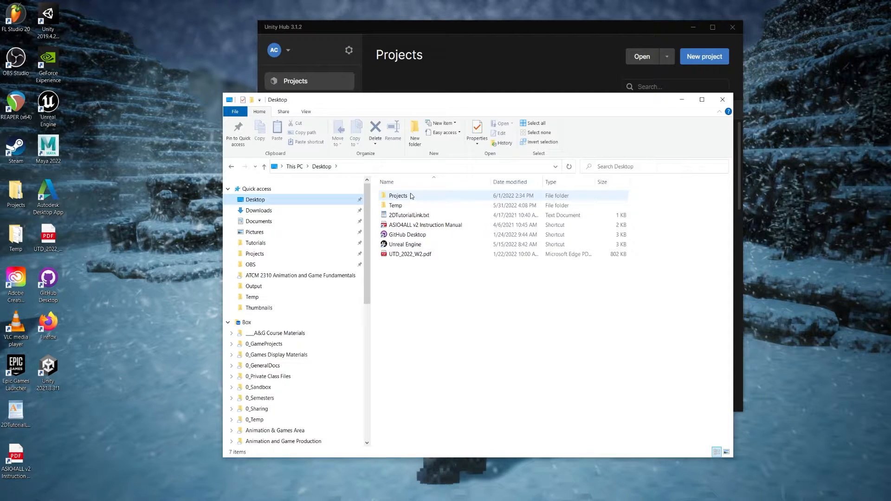
double_click(412, 196)
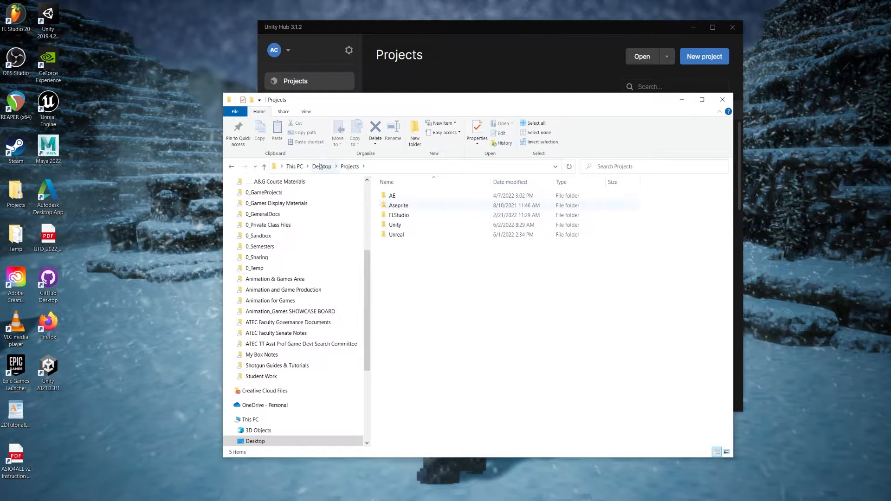
double_click(399, 226)
scroll(448, 237, "down", 1)
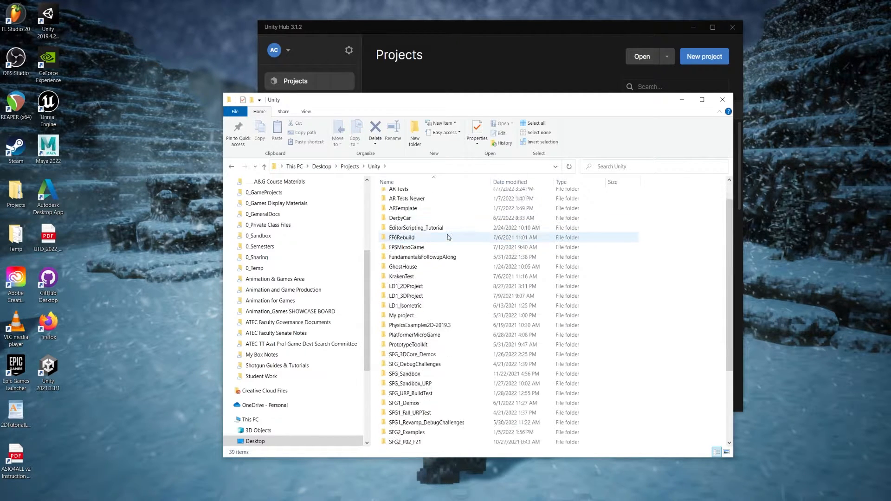
scroll(449, 237, "down", 3)
scroll(449, 232, "up", 5)
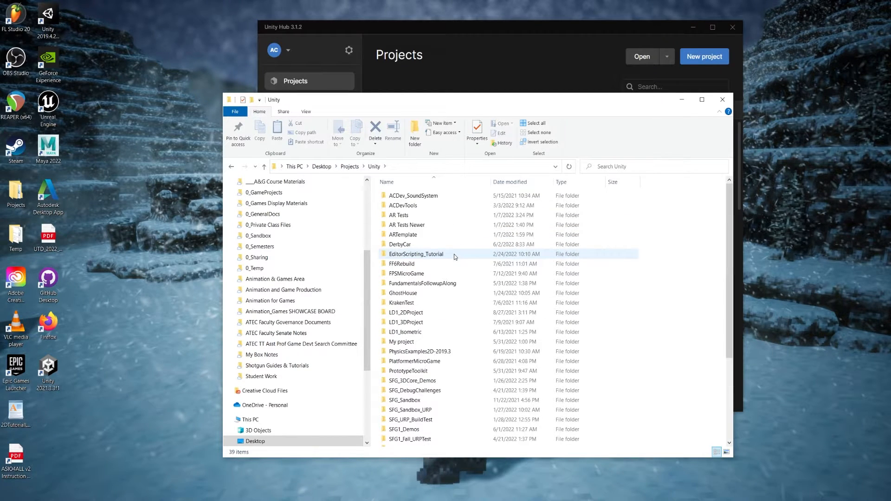
- Copy the DerbyCar folder from the Unity projects folder onto the desktop
left_click(413, 244)
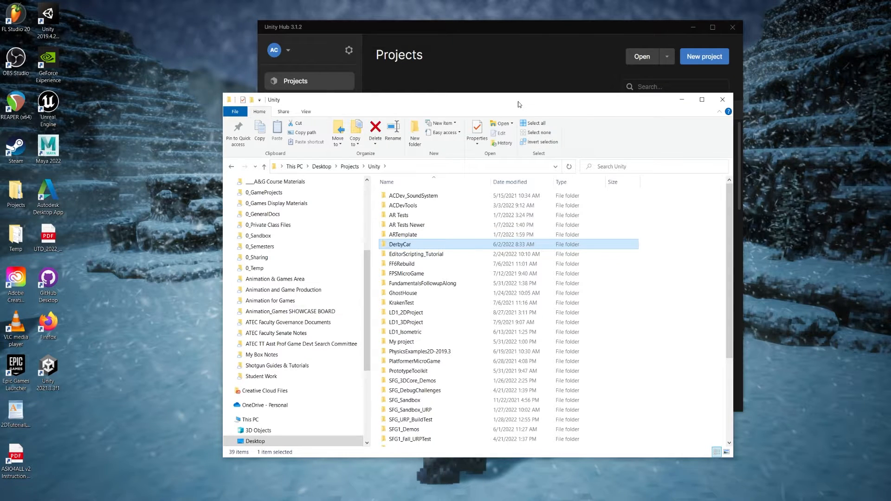
left_click_drag(519, 104, 653, 89)
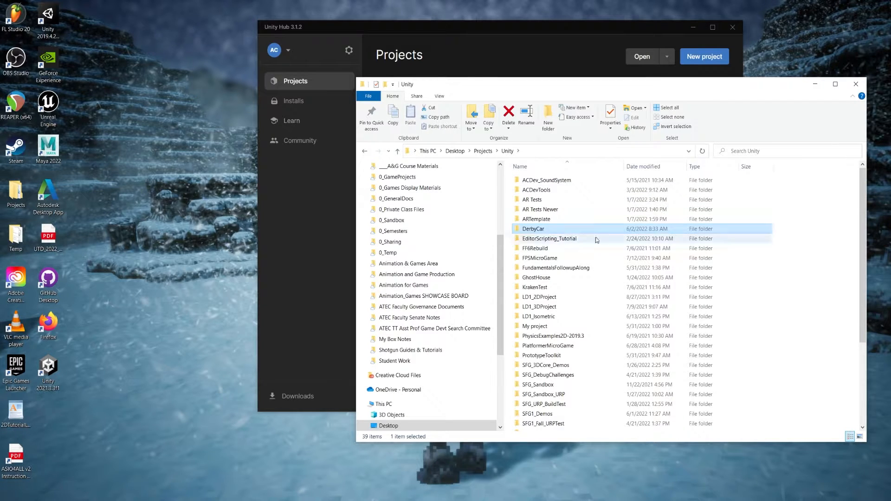
key("Down")
key("Down")
left_click(543, 234)
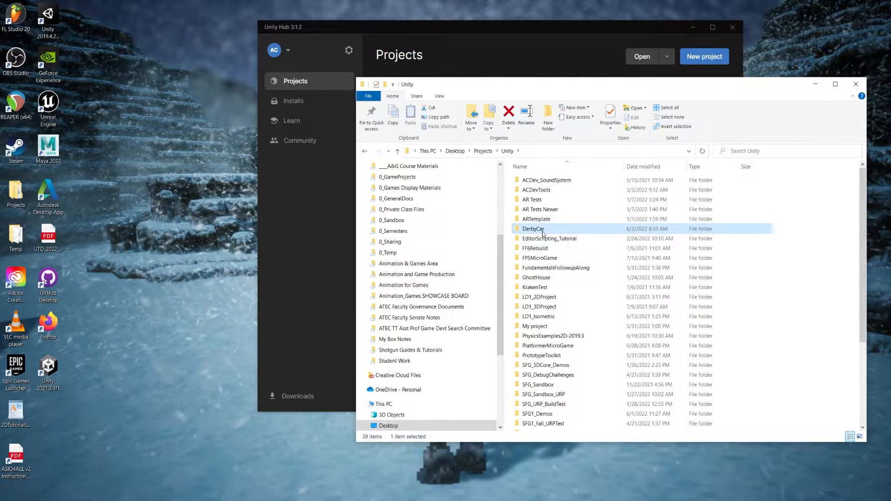
key("ctrl+c")
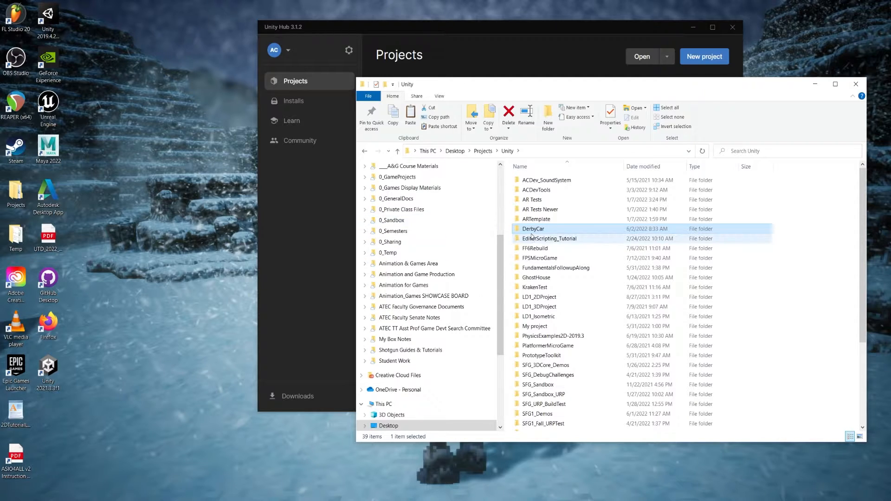
left_click(182, 260)
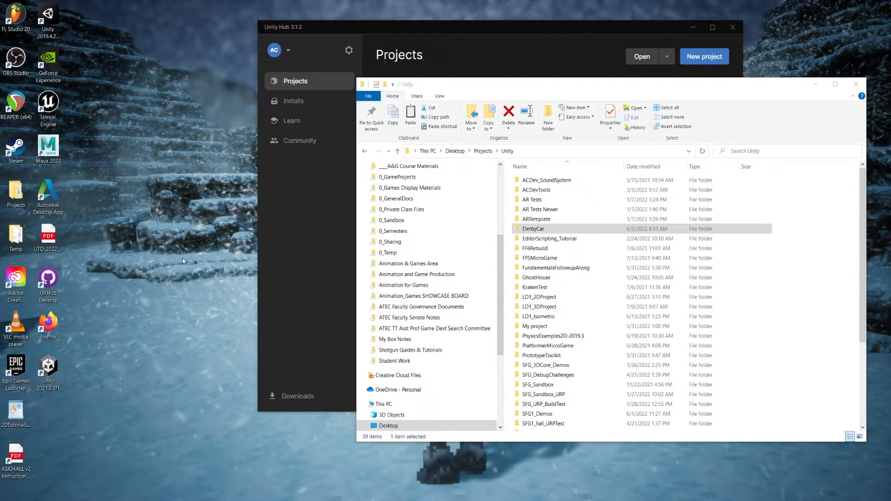
key("ctrl+v")
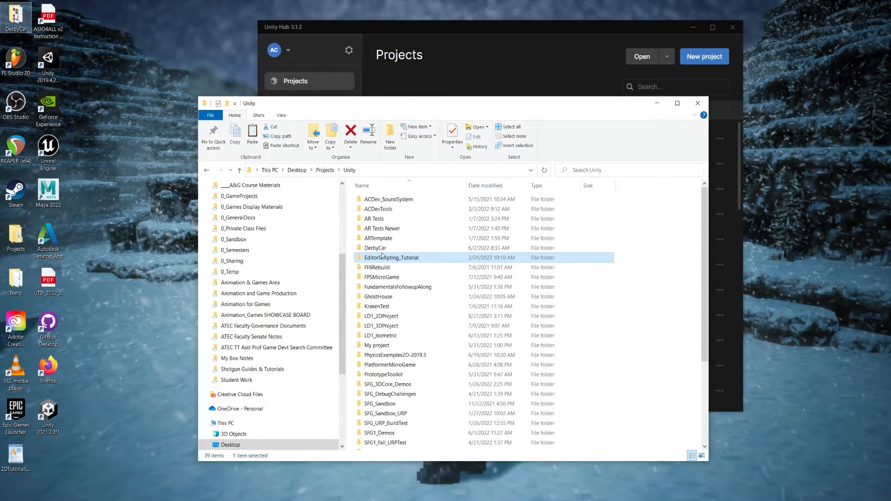
- Delete the original DerbyCar folder from Desktop > Projects > Unity
left_click(374, 250)
key("Delete")
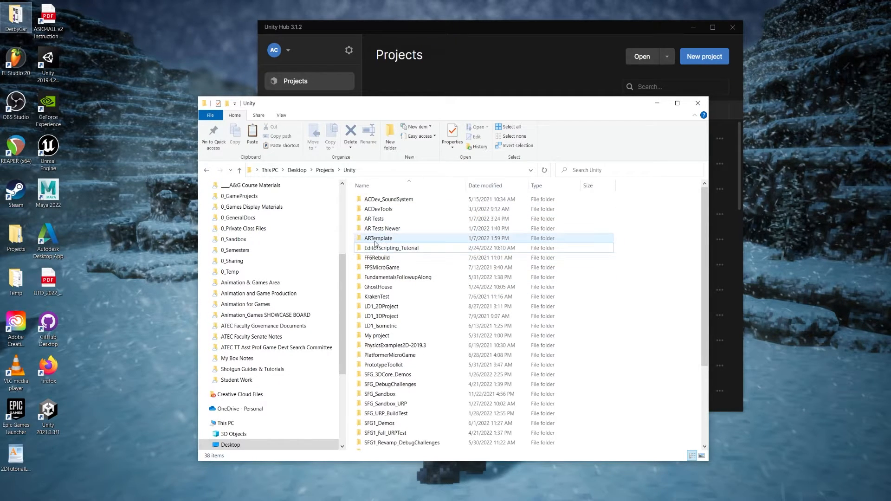
left_click(129, 219)
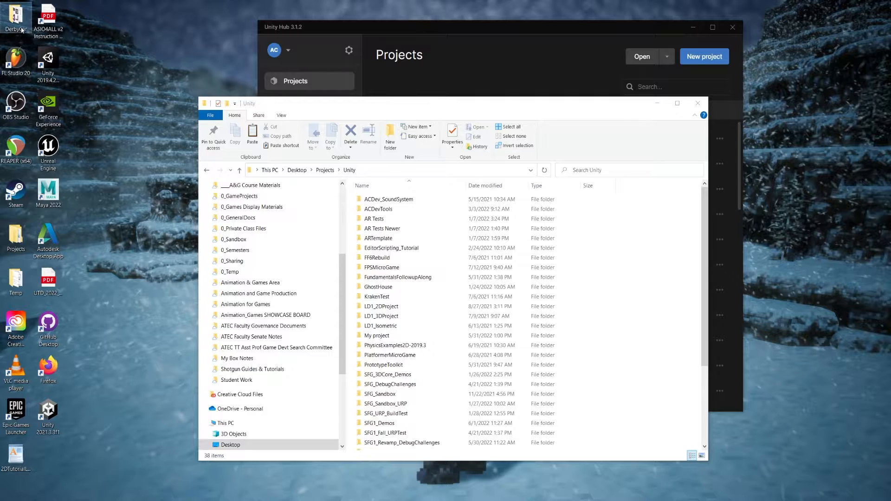
- Switch to Unity Hub and try to open DerbyCar from its old location in the project list
left_click(550, 47)
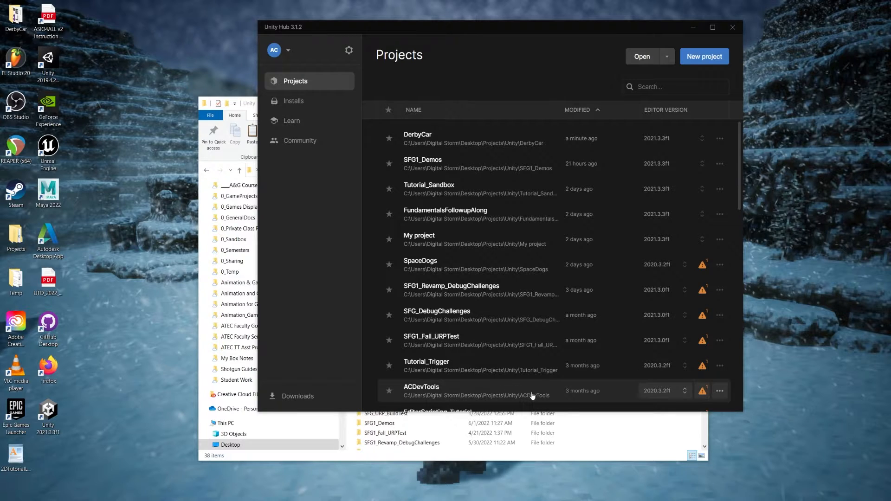
left_click(444, 139)
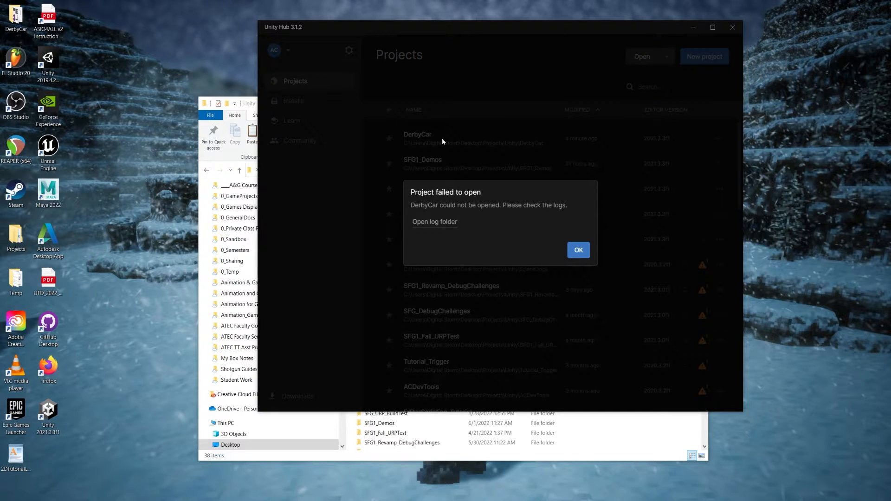
left_click(579, 250)
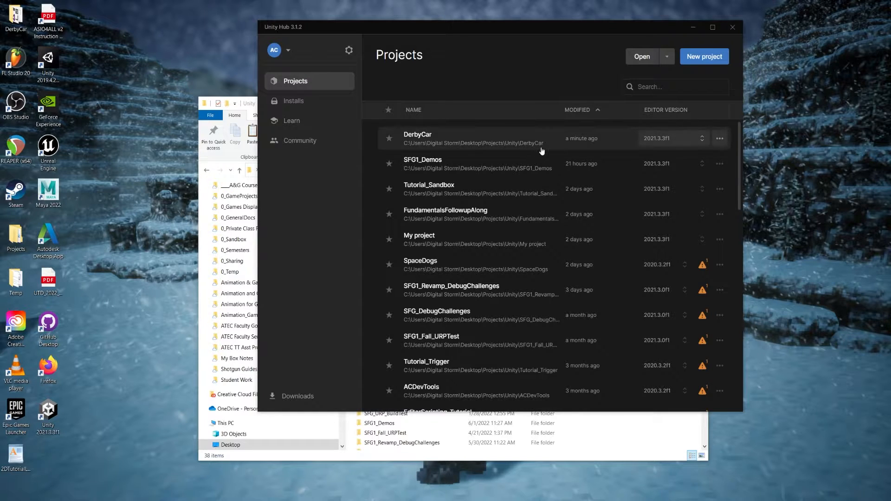
left_click(661, 430)
left_click(516, 49)
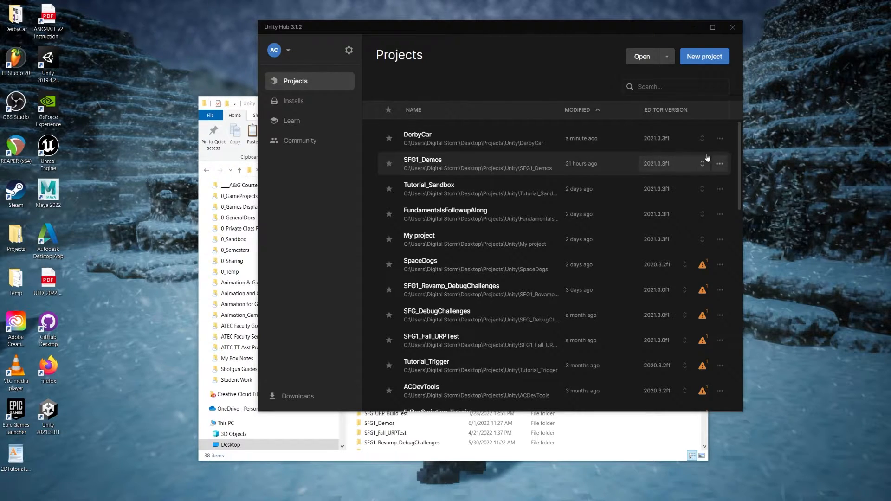
- Remove the DerbyCar entry from the Hub's project list and confirm the removal
left_click(720, 139)
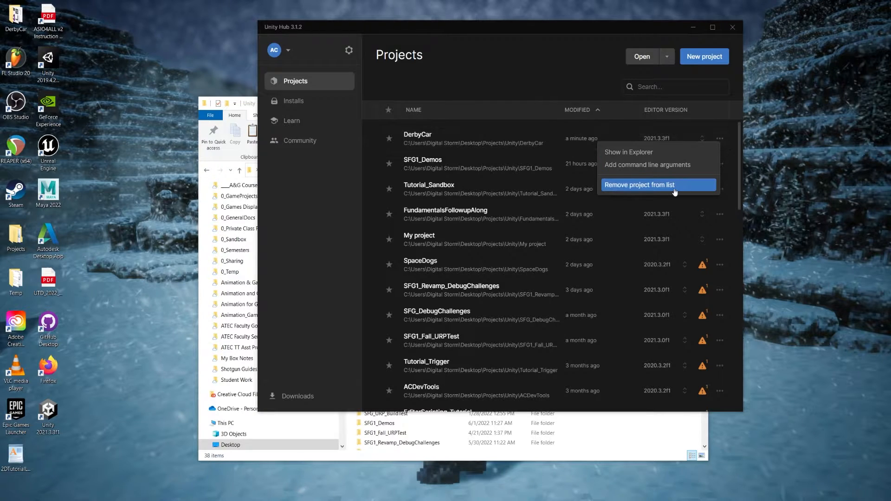
left_click(721, 141)
left_click(721, 140)
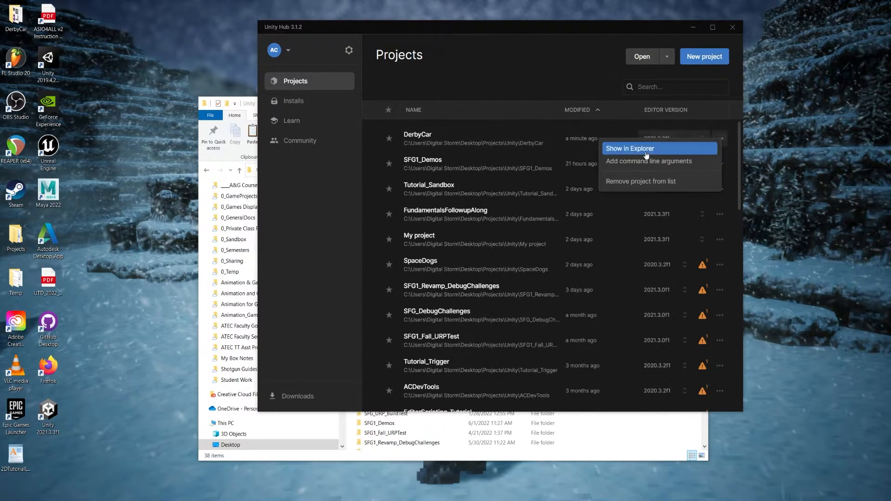
left_click(653, 182)
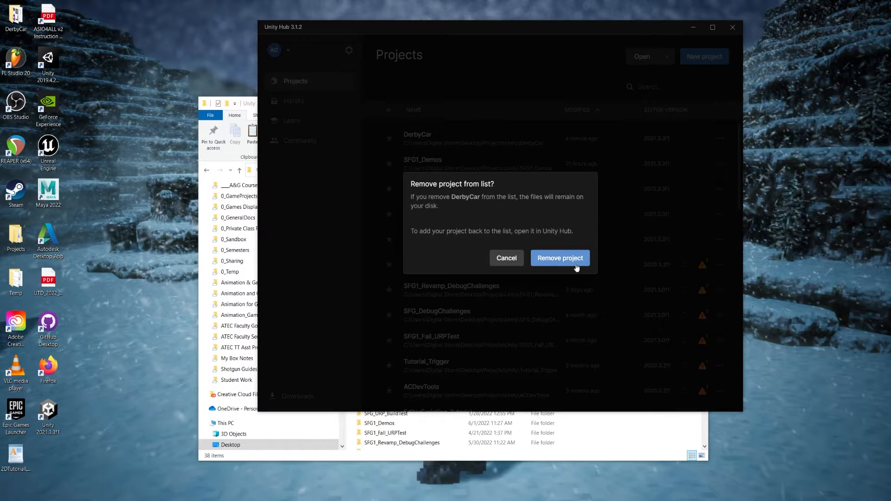
left_click(576, 260)
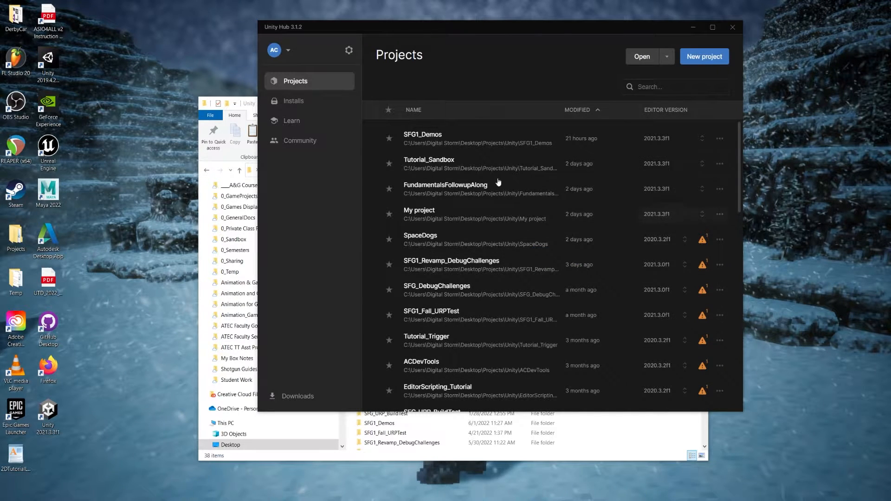
- Check the contents of the DerbyCar folder on the desktop, close it, and set its icon apart from the others
double_click(17, 19)
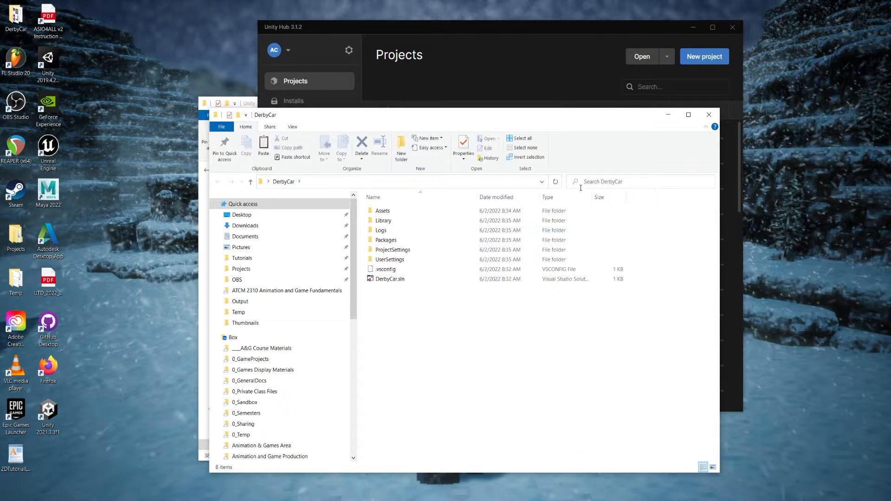
left_click(708, 114)
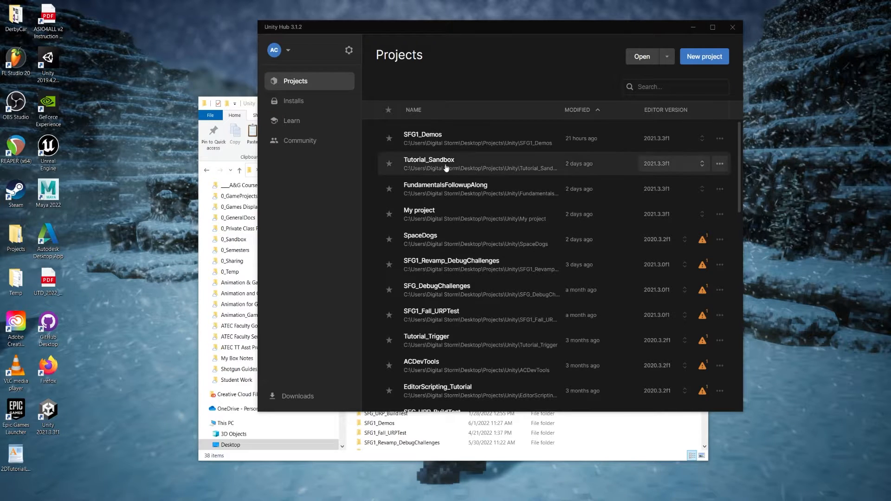
left_click_drag(16, 19, 148, 57)
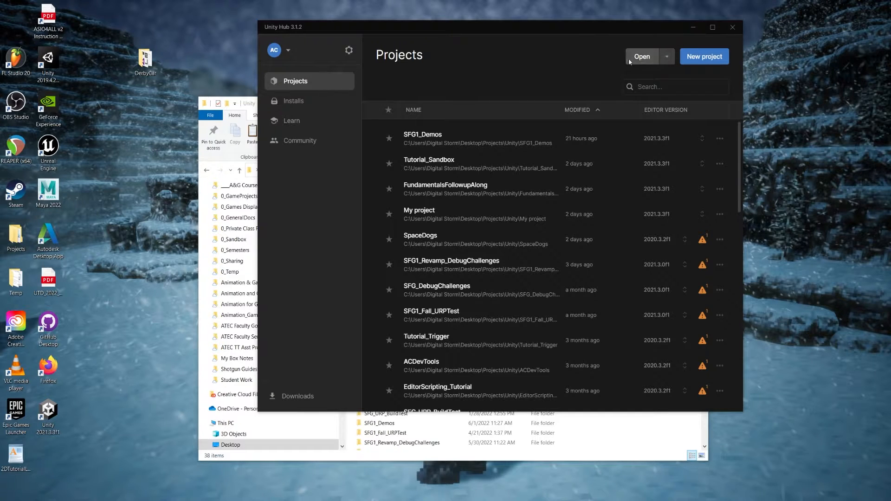
- Add the DerbyCar folder from the desktop to Unity Hub as a project from disk
left_click(667, 59)
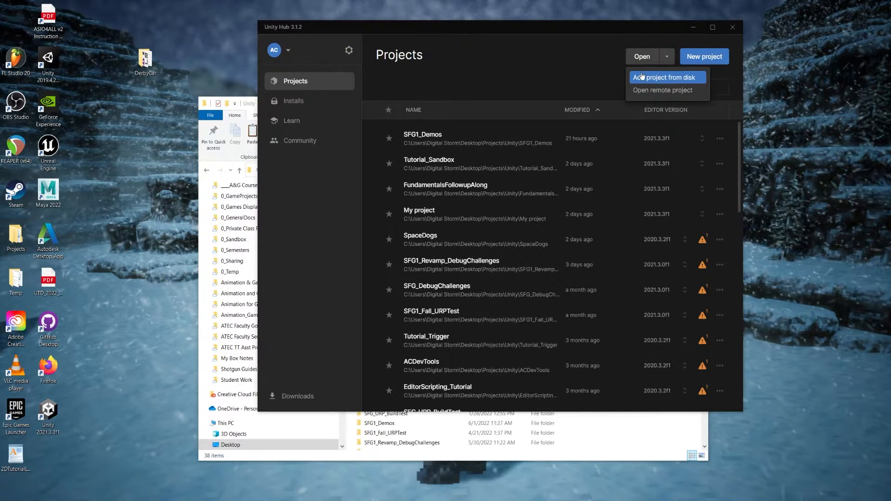
left_click(669, 78)
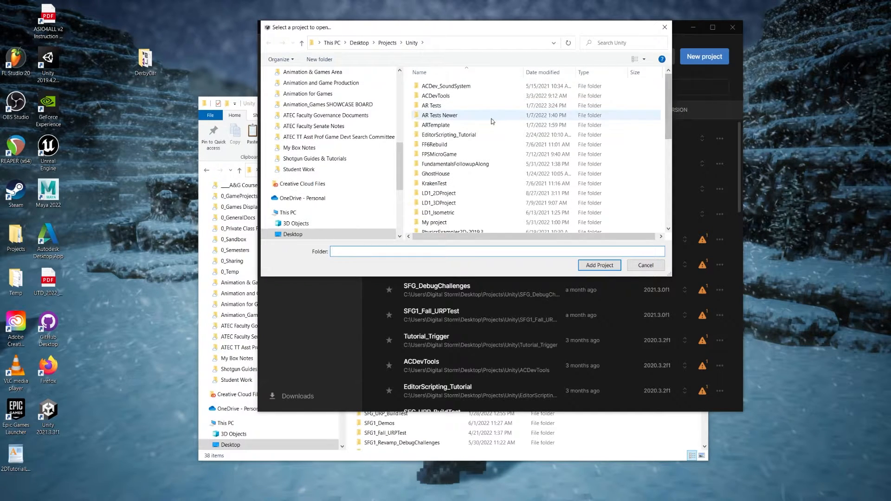
left_click(359, 43)
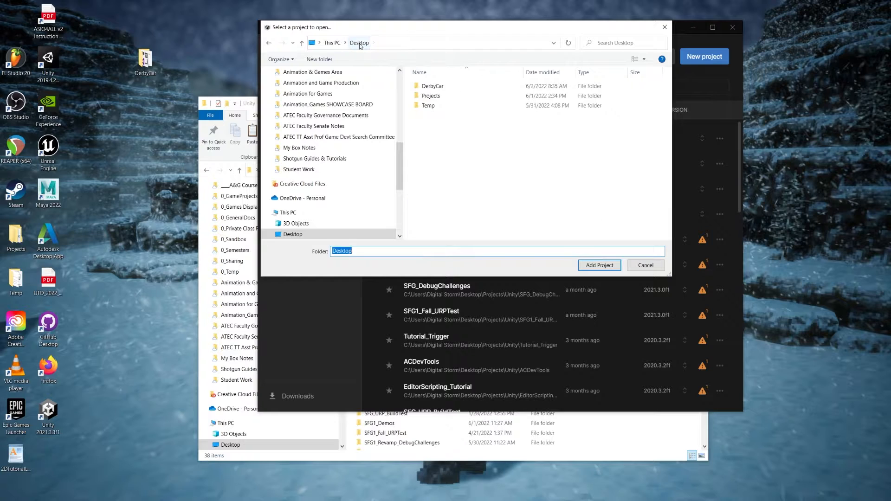
double_click(437, 88)
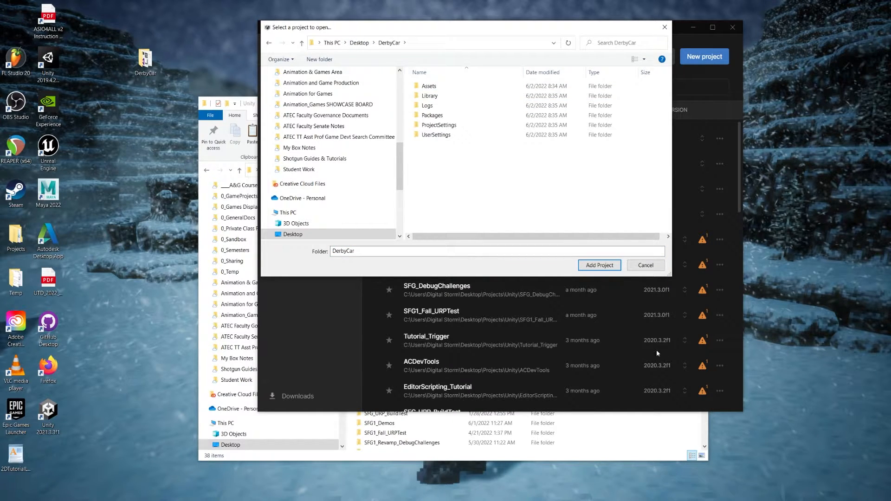
left_click(603, 268)
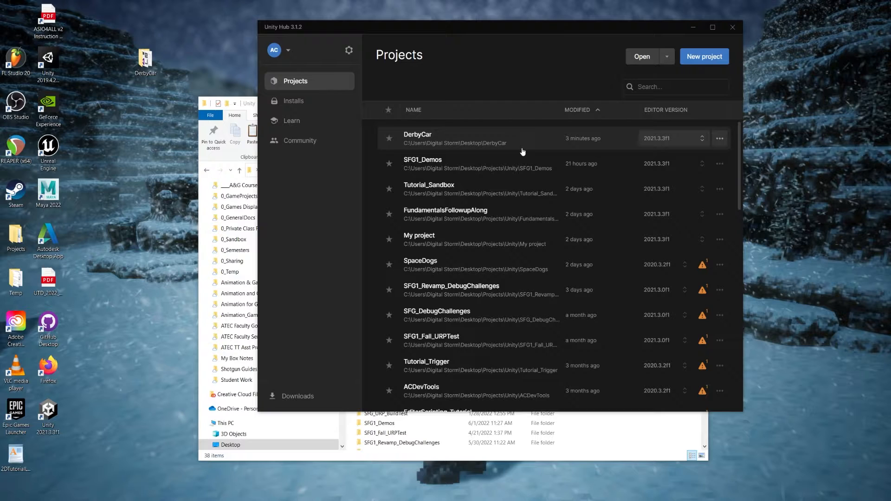
- Reposition the DerbyCar folder beside the other desktop icons and duplicate it as DerbyCar - Copy
left_click_drag(145, 59, 81, 19)
left_click(150, 166)
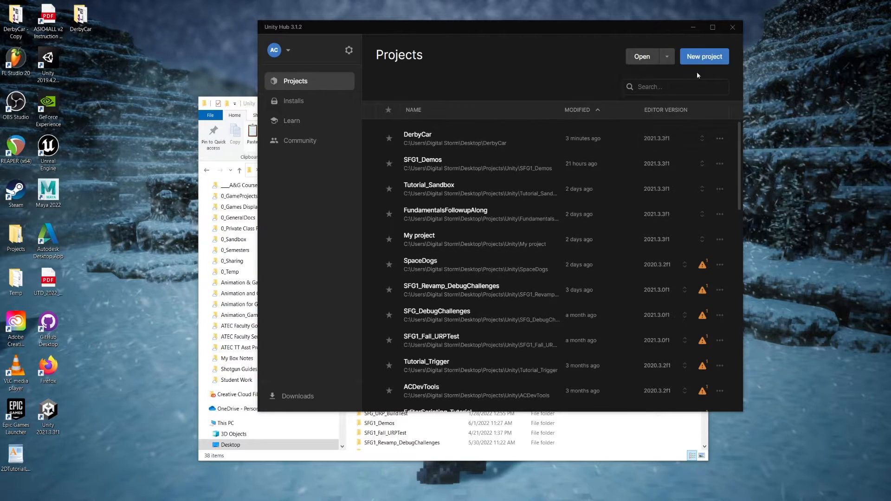
- Review the Hub's options for adding projects, and open the DerbyCar project stored on the desktop
left_click(667, 56)
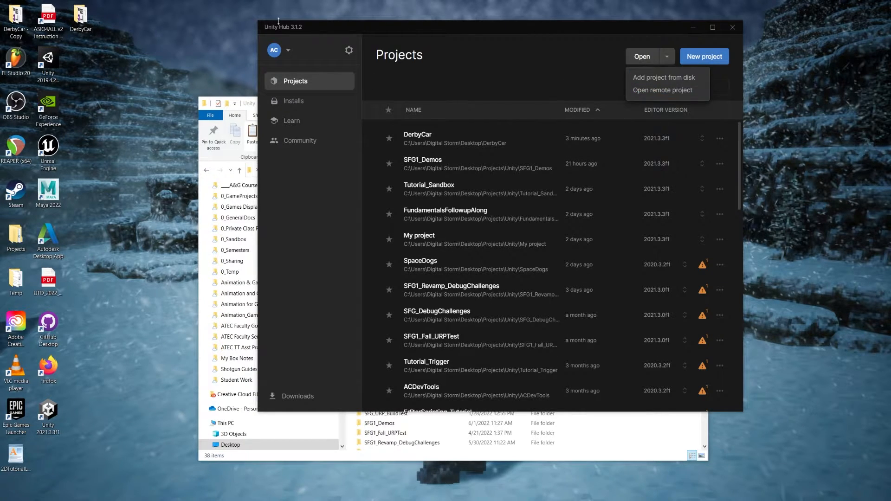
left_click(585, 52)
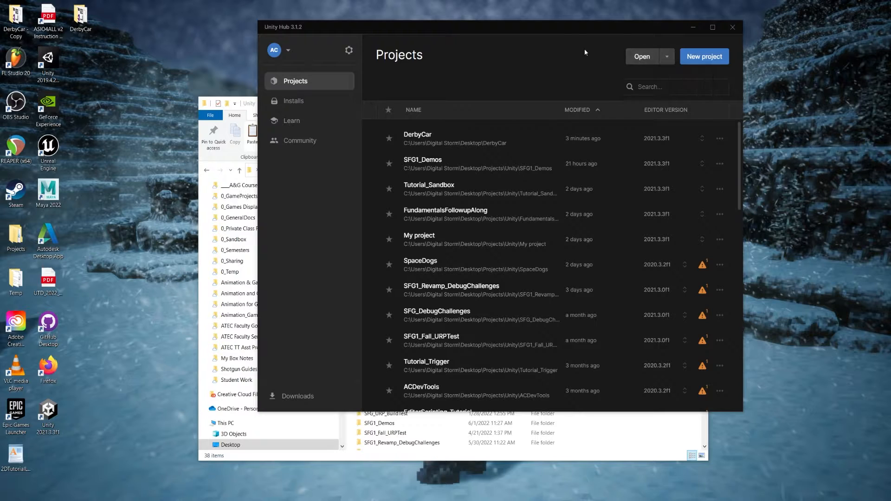
left_click(428, 141)
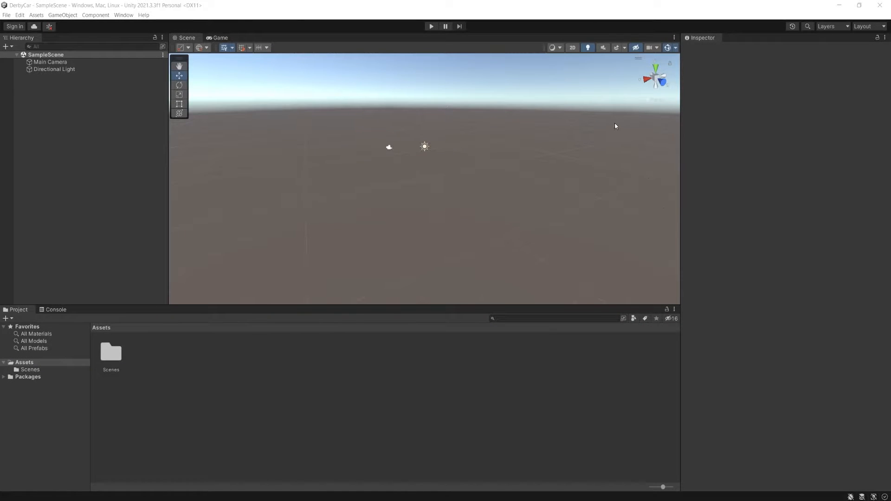
- Orbit around the sample scene and inspect the Directional Light and the Main Camera, leaving nothing selected
key("alt")
left_click_drag(396, 208, 450, 195, "alt")
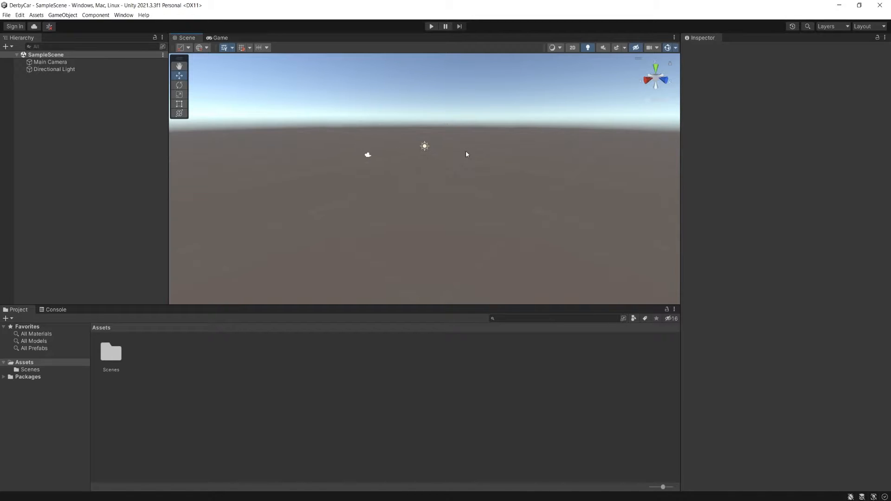
right_click_drag(458, 157, 415, 175)
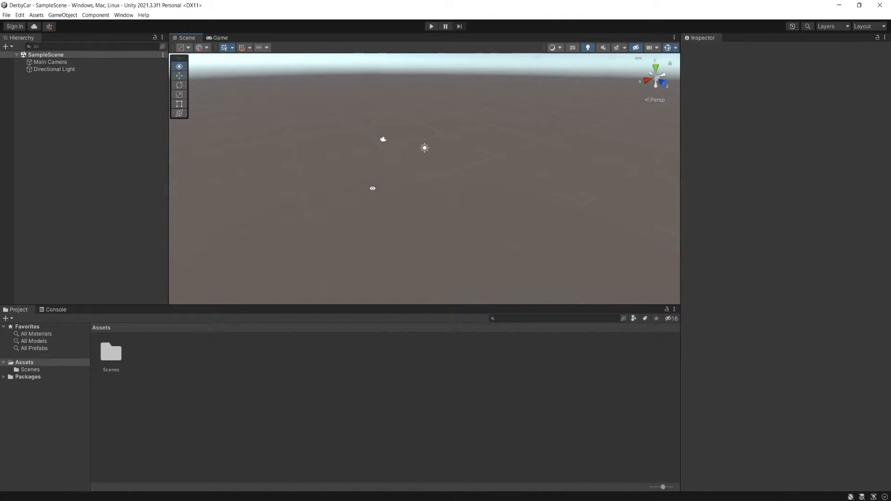
left_click_drag(372, 189, 441, 170, "alt")
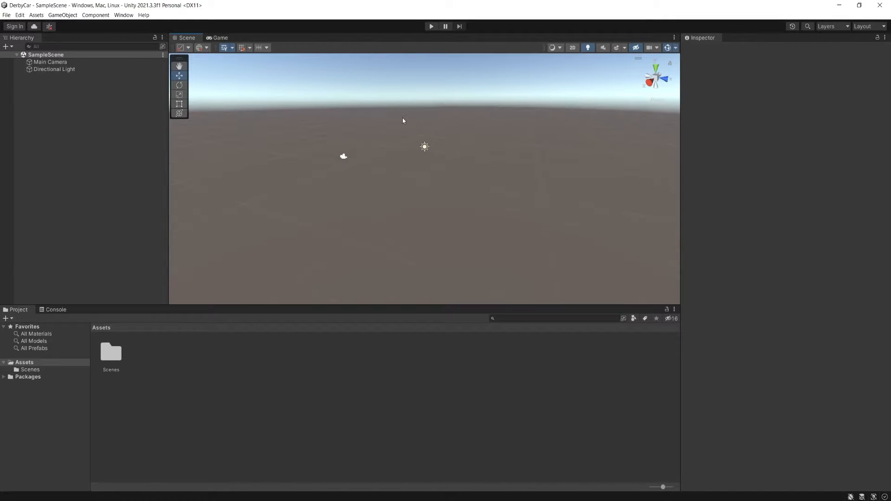
left_click_drag(403, 119, 488, 200)
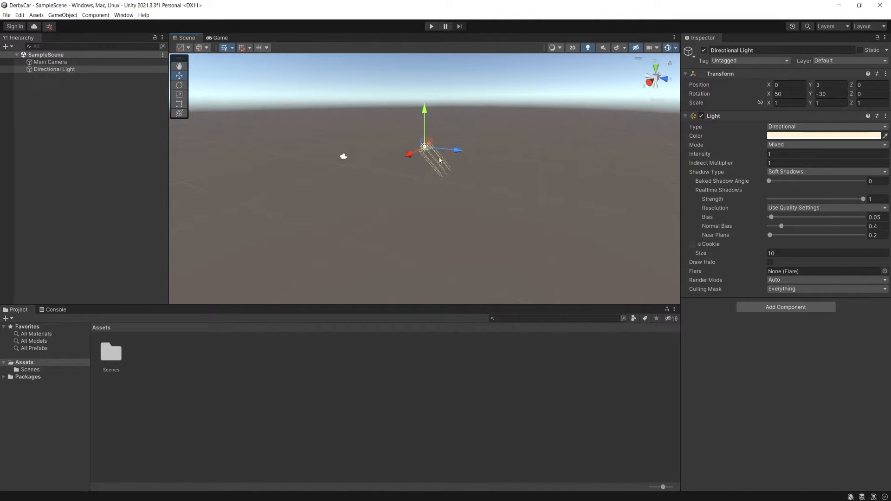
left_click_drag(312, 141, 369, 190)
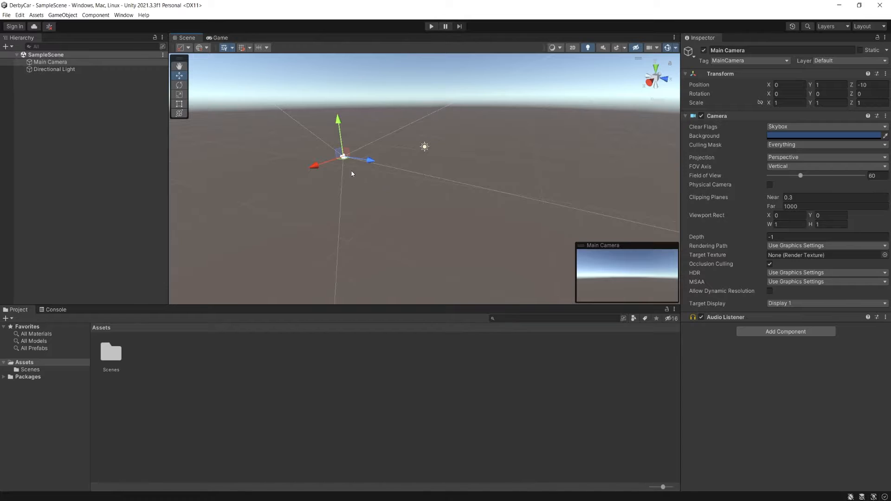
left_click(449, 185)
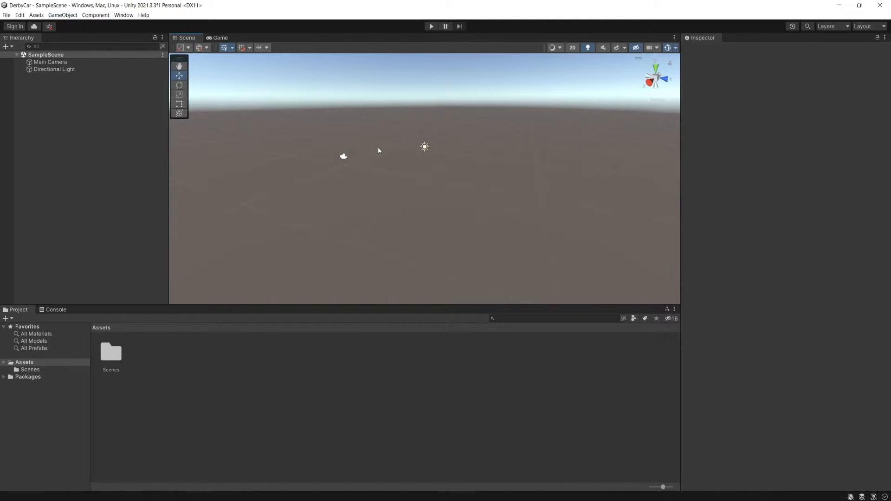
- Add a 3D cube to the sample scene, keeping its default name
left_click(63, 15)
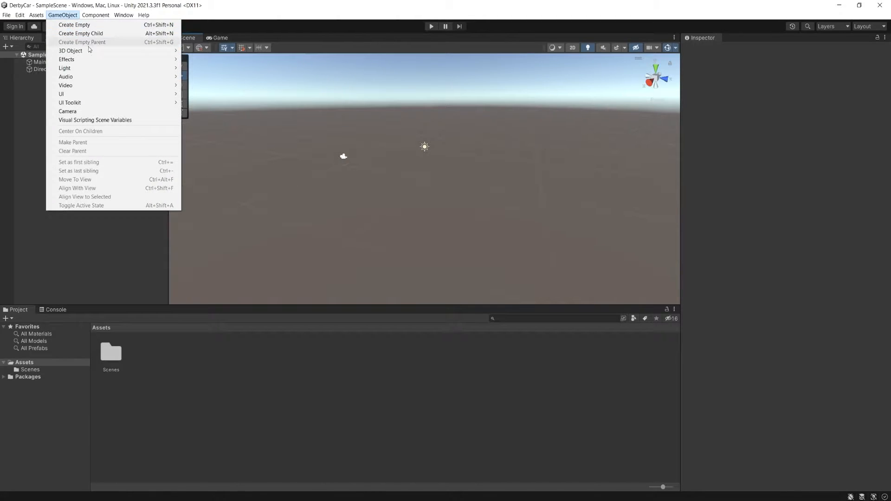
mouse_move(95, 55)
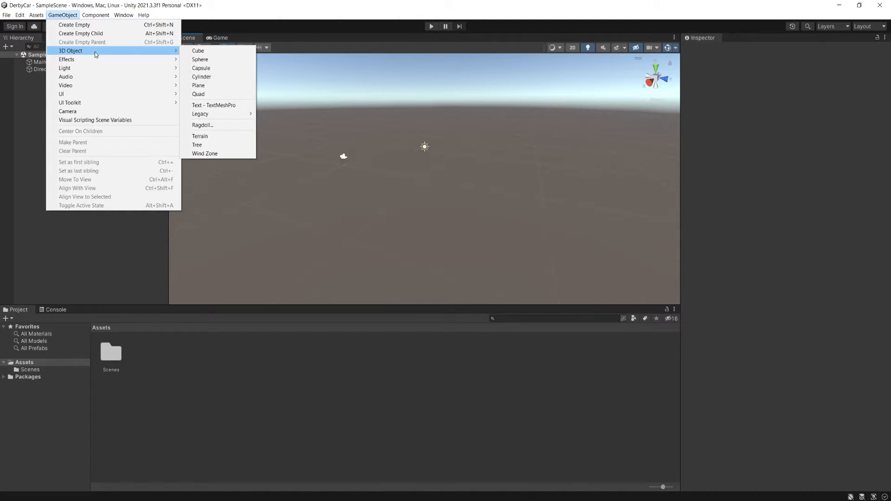
left_click(213, 55)
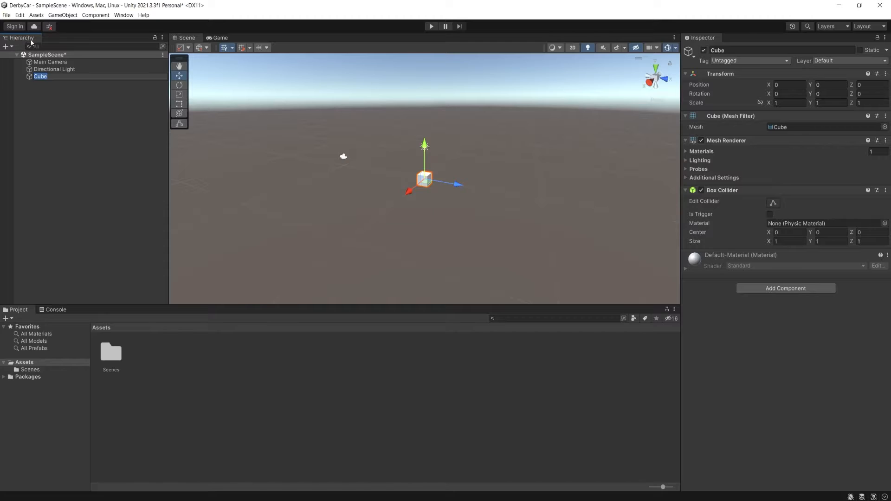
left_click(438, 180)
- Review the Cube, Main Camera and Directional Light one by one, and collapse and re-expand the scene's object list
left_click(40, 78)
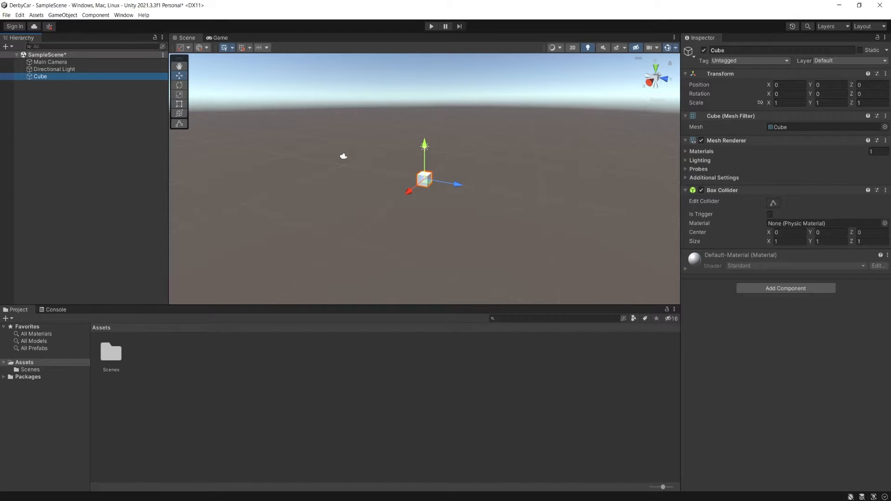
left_click(46, 62)
left_click(46, 69)
left_click(40, 77)
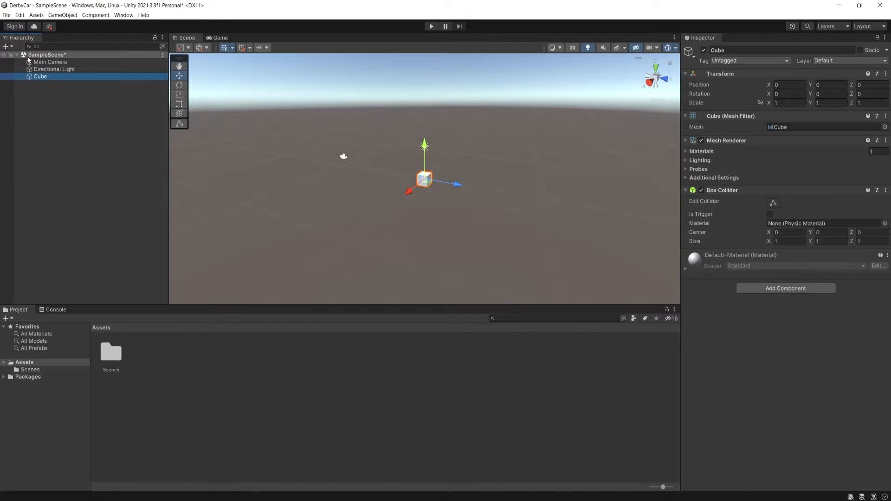
left_click(17, 55)
left_click(17, 56)
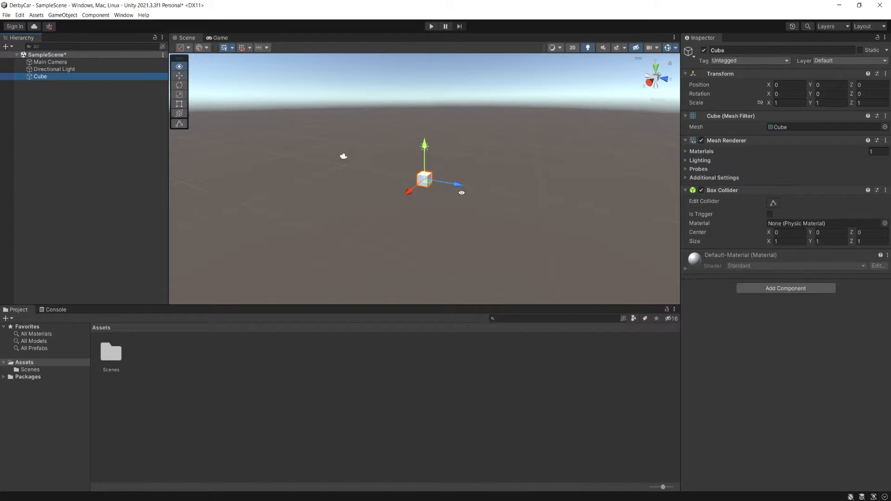
- Examine the cube in the scene from different angles and distances, deselecting and reselecting it along the way
left_click_drag(462, 192, 319, 149, "alt")
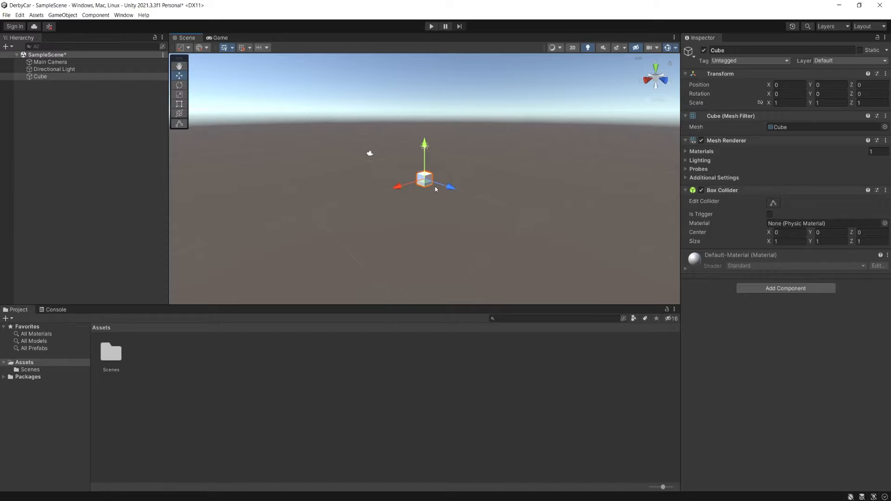
left_click(412, 193)
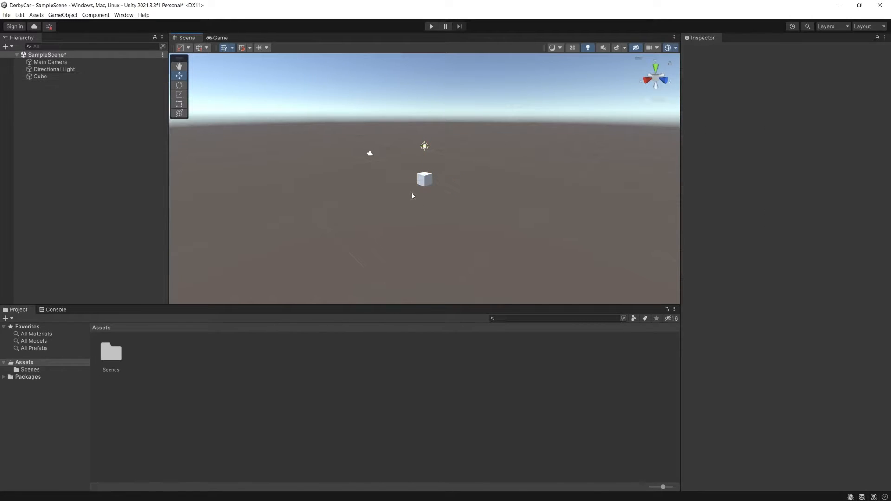
left_click(424, 179)
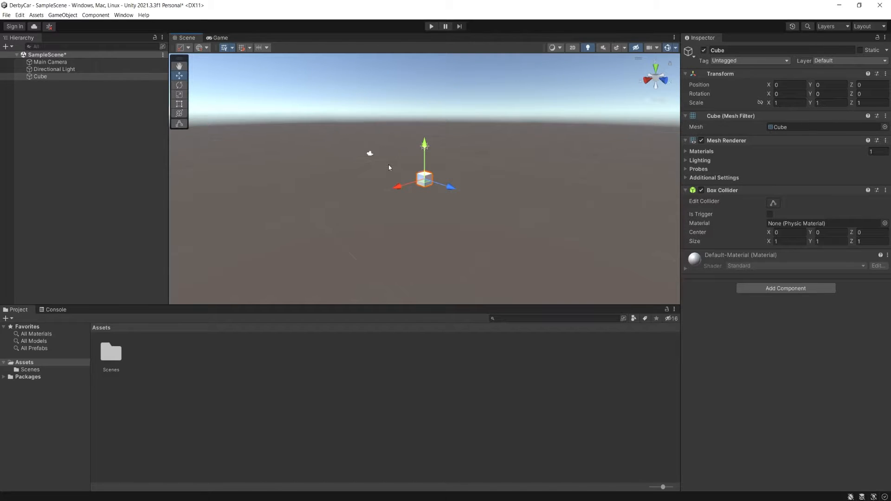
key("alt")
left_click_drag(403, 148, 370, 169, "alt")
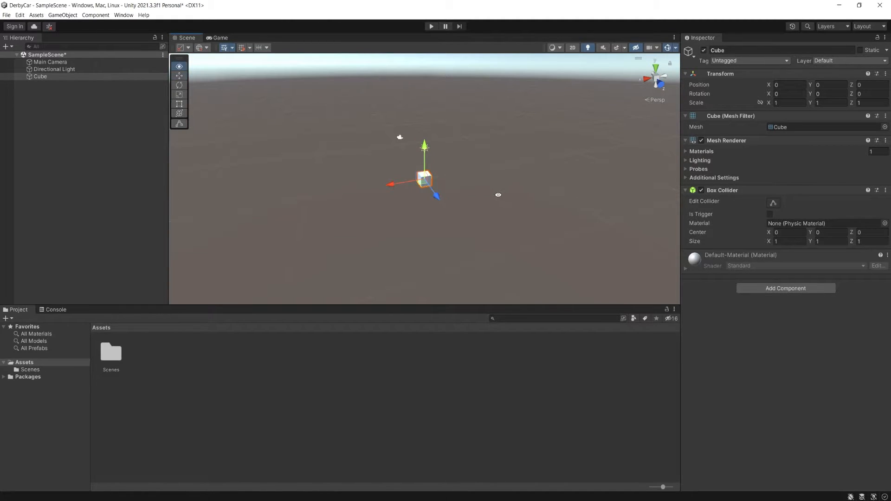
middle_click_drag(498, 195, 438, 175)
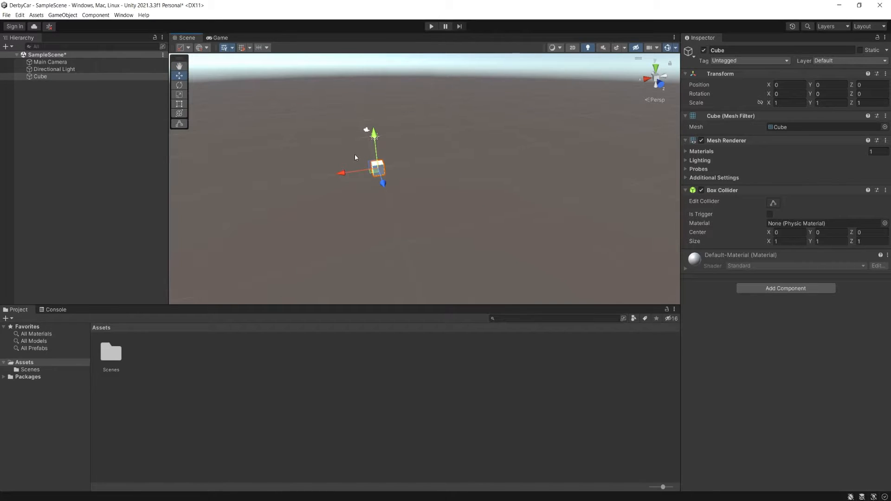
right_click_drag(355, 157, 467, 200, "alt")
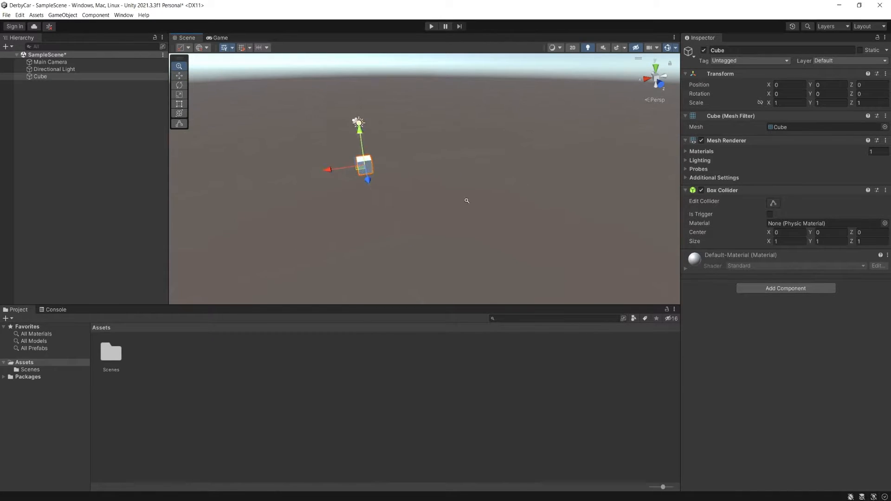
middle_click_drag(339, 166, 417, 189)
left_click_drag(417, 189, 395, 152, "alt")
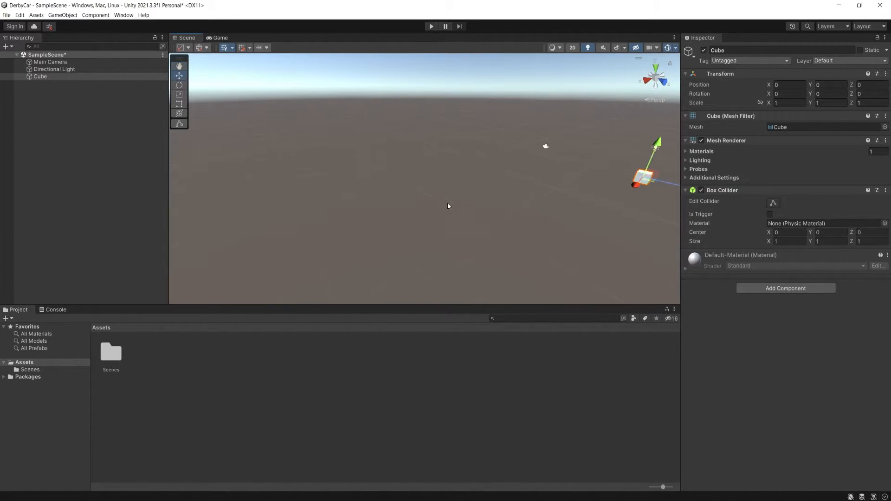
- Frame the selected cube and inspect its faces up close and from farther away
key("f")
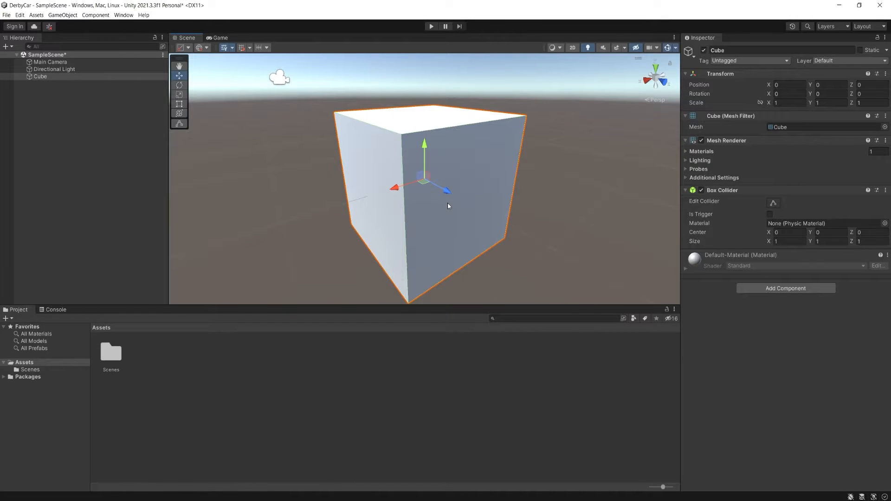
scroll(448, 203, "down", 10)
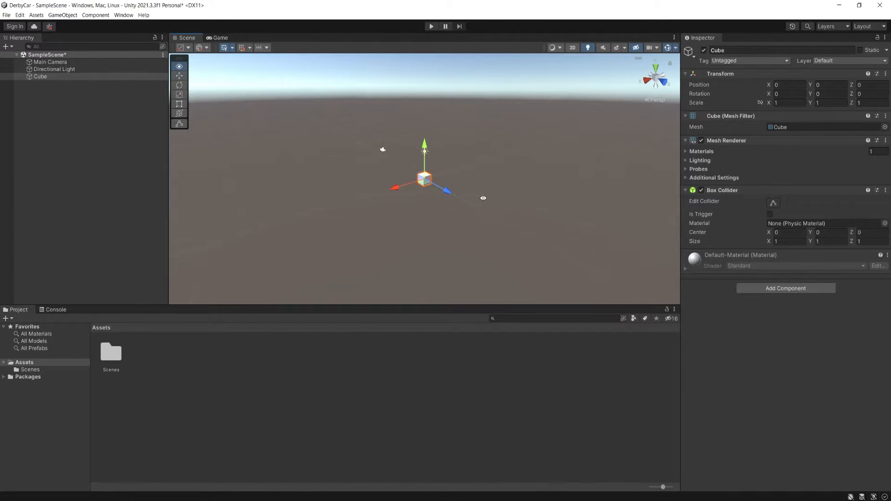
mouse_move(483, 199)
left_mouse_down("alt")
mouse_move(267, 225)
mouse_move(445, 153)
mouse_move(493, 200)
left_mouse_up("alt")
middle_click_drag(436, 141, 417, 134)
left_click_drag(501, 183, 300, 205, "alt")
mouse_move(485, 204)
left_mouse_down("alt")
mouse_move(485, 185)
mouse_move(491, 191)
left_mouse_up("alt")
middle_click_drag(492, 190, 367, 178)
key("f")
left_click_drag(366, 177, 400, 180, "alt")
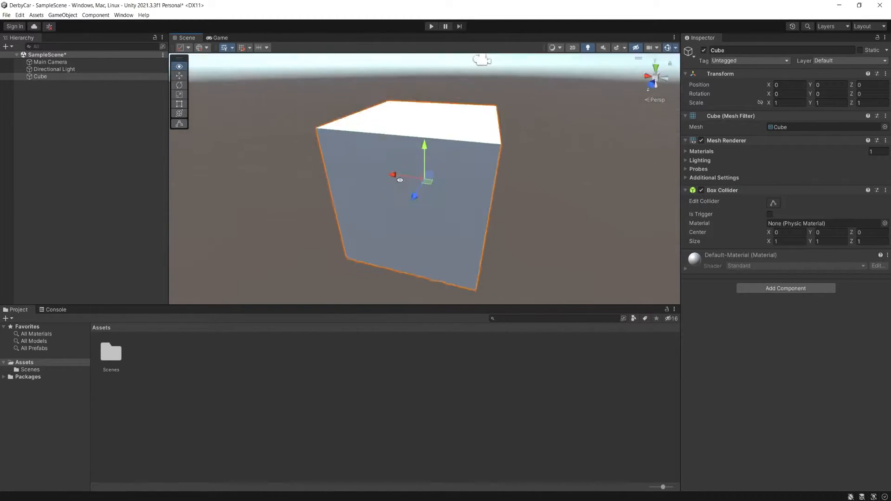
scroll(400, 180, "down", 10)
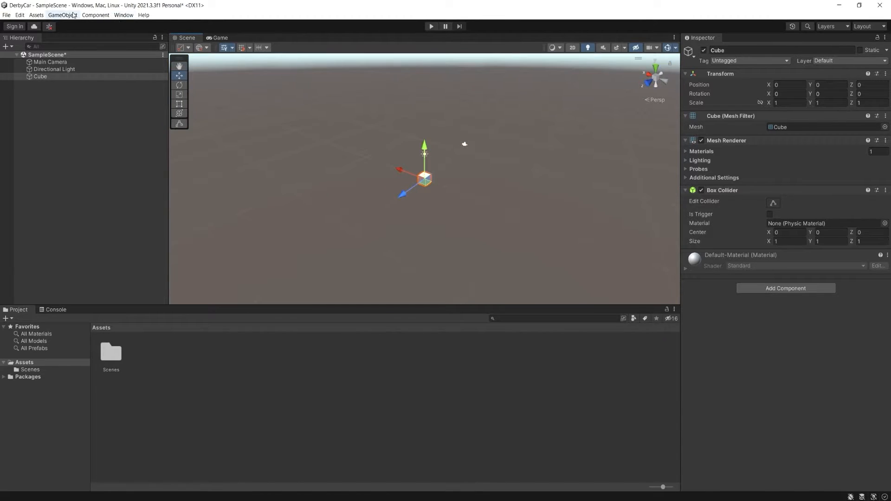
- Add a 3D plane to the sample scene, keeping its default name
left_click(69, 17)
mouse_move(94, 52)
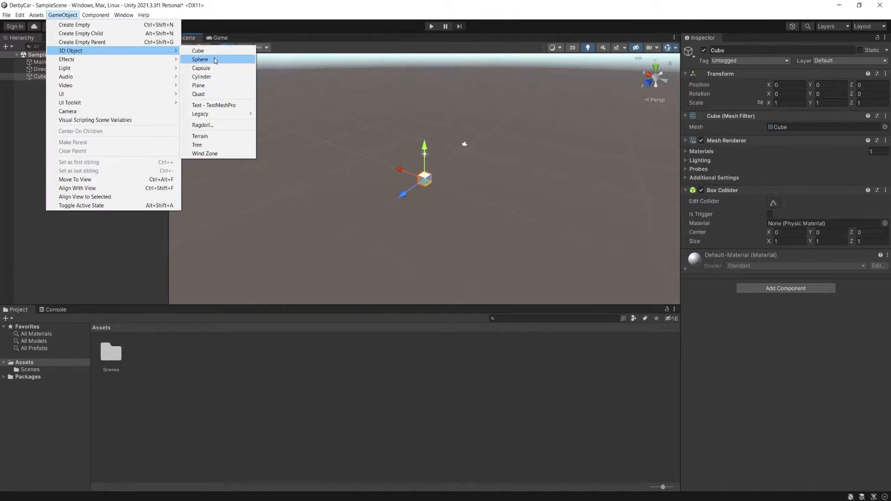
left_click(199, 86)
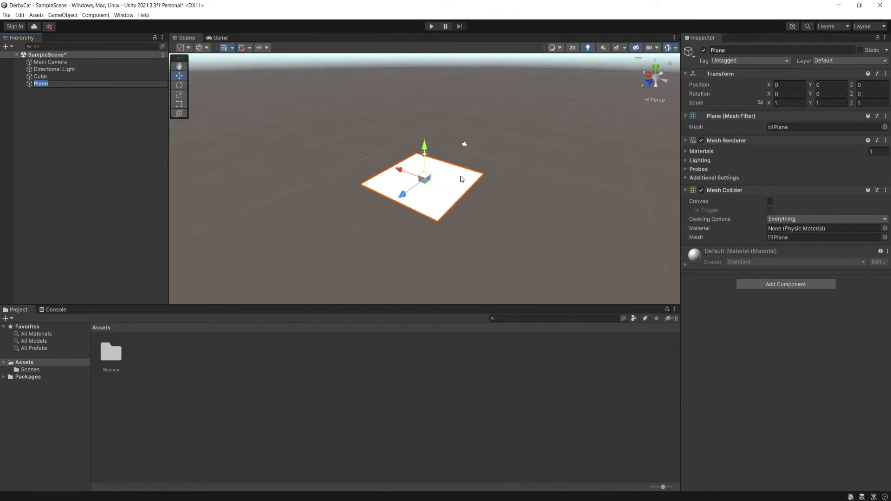
mouse_move(460, 177)
left_mouse_down("alt")
mouse_move(506, 178)
mouse_move(448, 187)
left_mouse_up("alt")
scroll(418, 193, "up", 5)
scroll(419, 193, "up", 3)
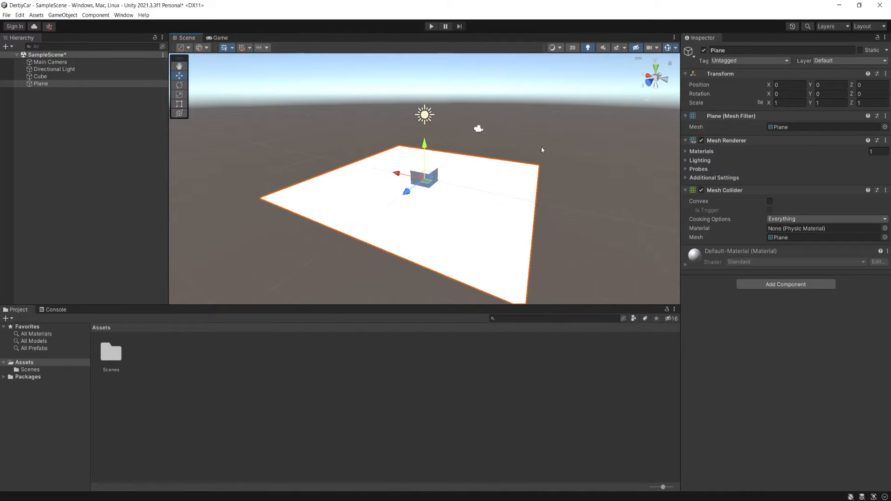
- Raise the cube vertically above the plane to a Y position of about 0.44
left_click(541, 147)
left_click(422, 174)
left_click_drag(426, 148, 425, 137)
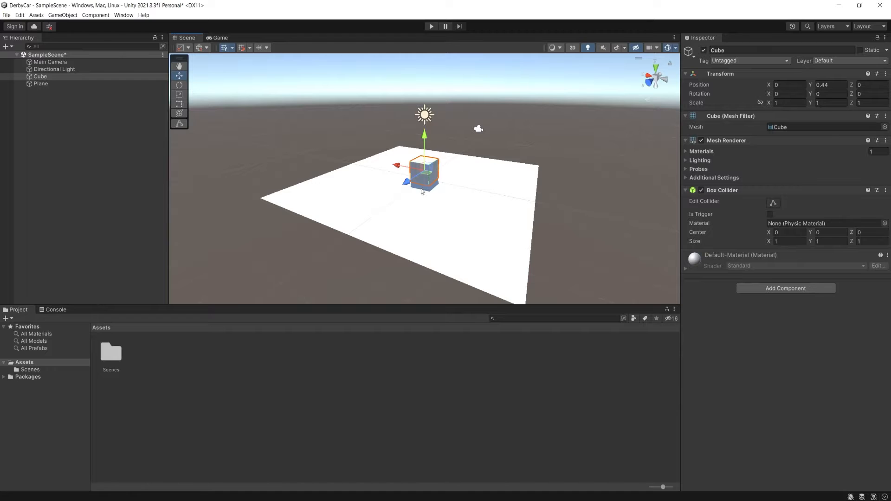
- Try the Rotate, Move and View tools on the cube, and pan across the plane
key("e")
key("w")
key("q")
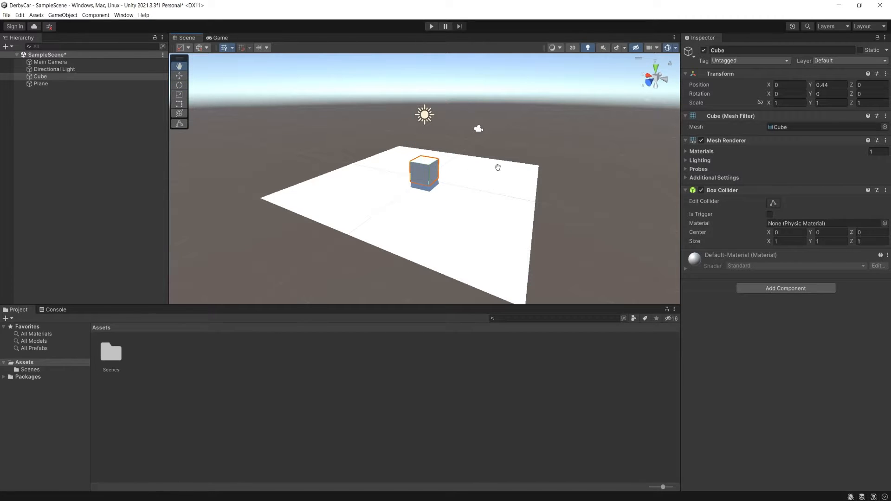
left_click_drag(497, 167, 529, 145)
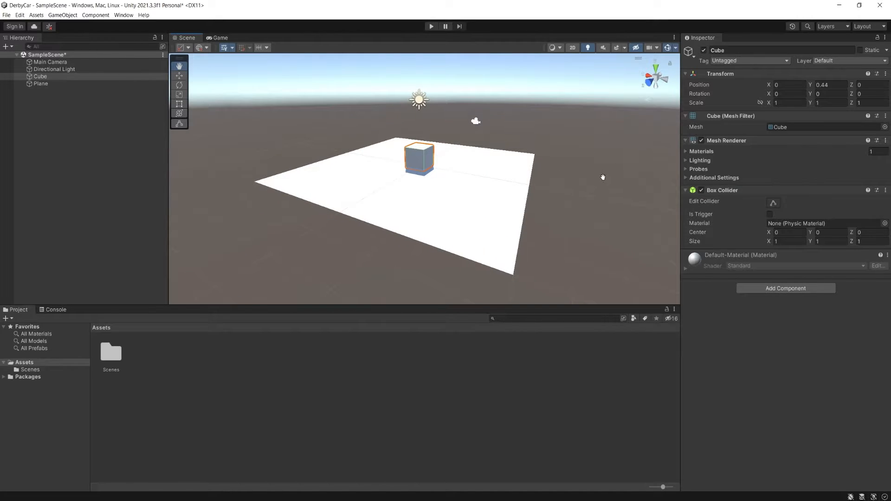
- Lower the cube into the plane with the Move tool to a Y position of about 0.1
key("w")
left_click(419, 104)
left_click(427, 129)
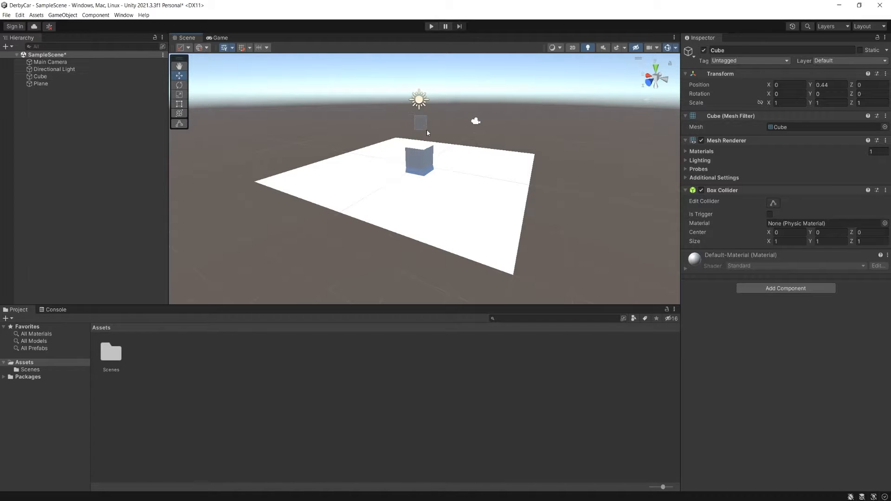
left_click(420, 163)
left_click_drag(421, 120, 420, 129)
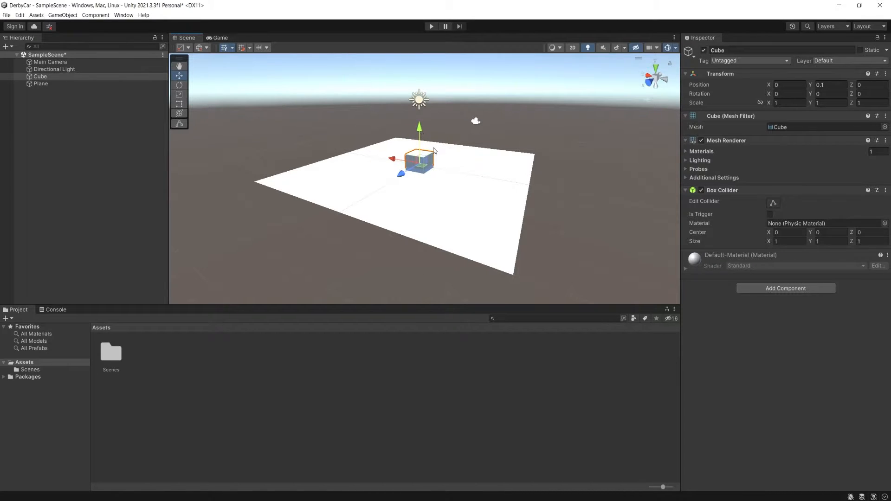
- Preview the Rotate and Scale tools on the cube, and move it up to a Y position of about 0.77
key("e")
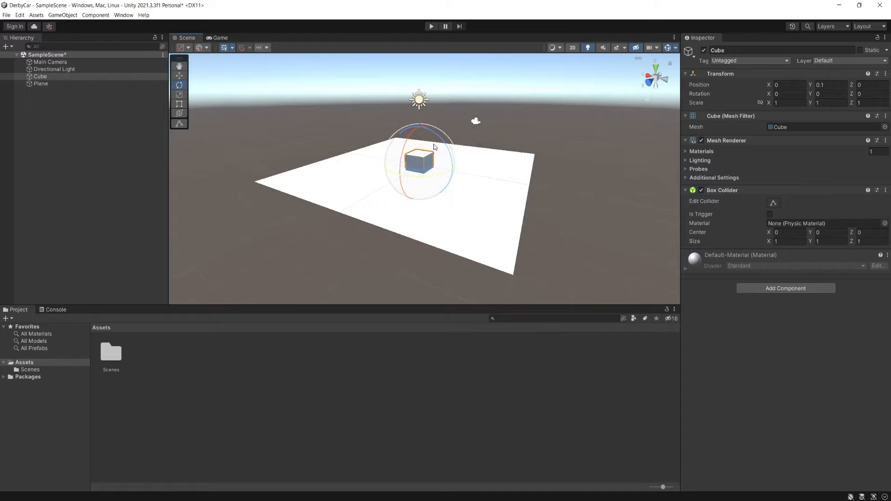
key("r")
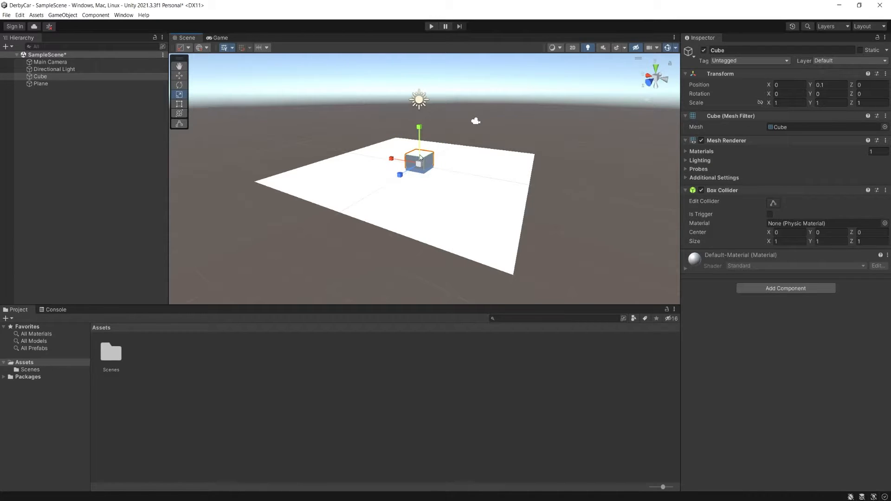
key("w")
mouse_move(420, 127)
left_mouse_down()
mouse_move(420, 106)
mouse_move(421, 117)
mouse_move(343, 175)
mouse_move(403, 121)
mouse_move(431, 115)
mouse_move(418, 110)
left_mouse_up()
- Inspect the raised cube and its shadow on the plane from above, from the side and at plane level
left_click_drag(371, 139, 444, 173, "alt")
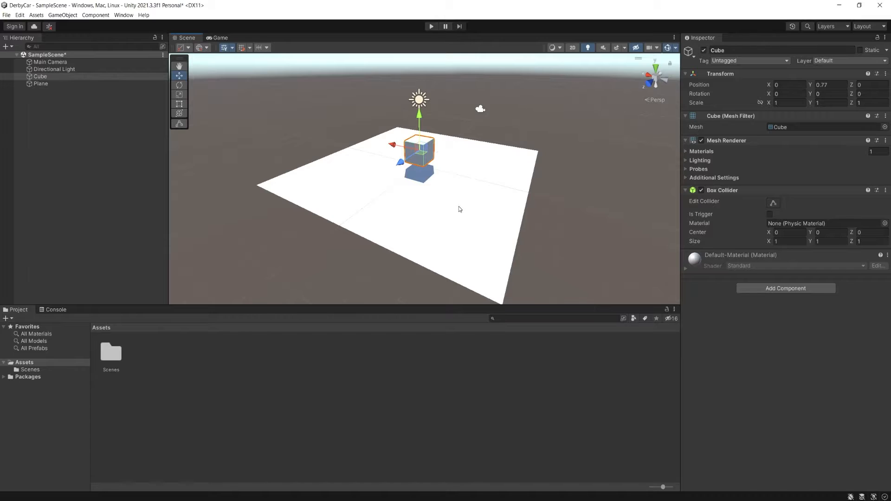
left_click_drag(459, 208, 451, 165, "alt")
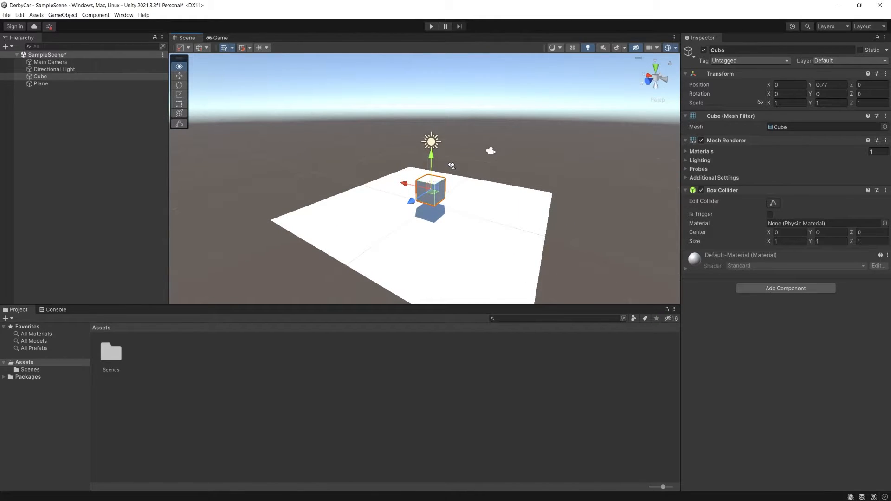
left_click_drag(451, 165, 426, 151, "alt")
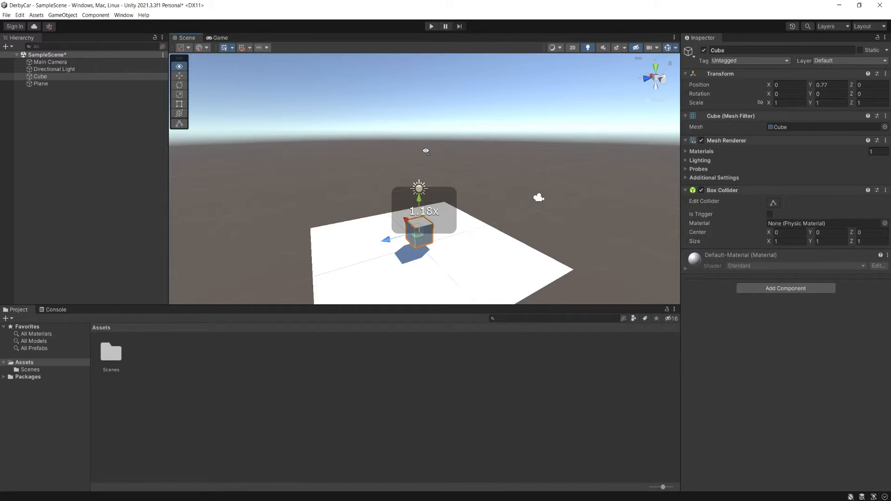
left_click_drag(426, 151, 433, 171, "alt")
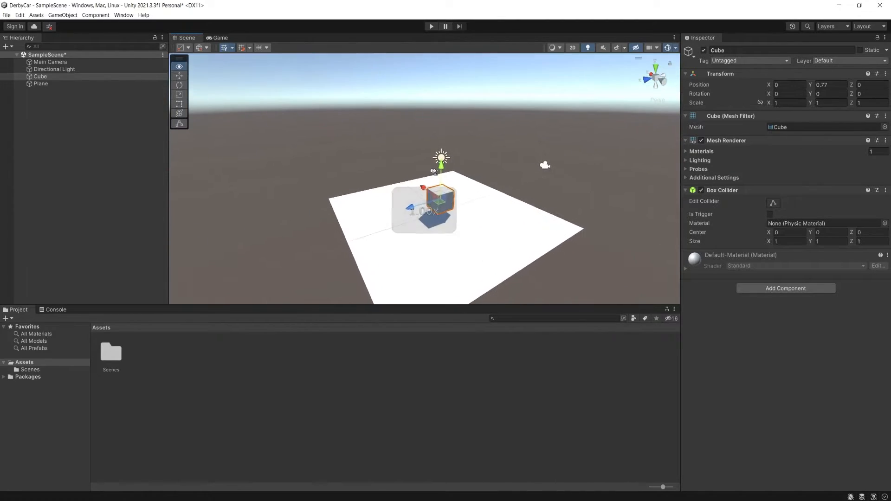
right_click_drag(434, 170, 416, 174)
left_click_drag(416, 174, 433, 159, "alt")
right_click_drag(432, 158, 436, 136, "alt")
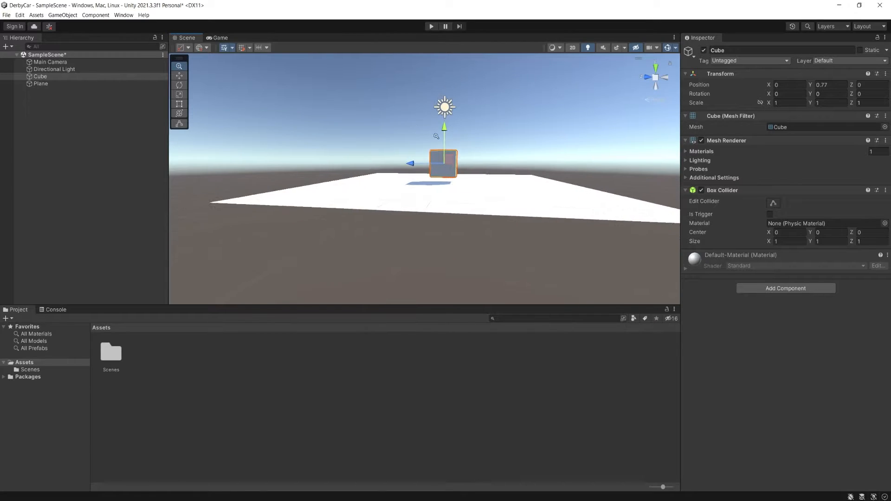
left_click_drag(436, 136, 394, 173, "alt")
right_click_drag(460, 173, 441, 174)
- Frame the cube for a close inspection of its sides, and fly back out to survey the whole plane
key("w")
key("s")
key("f")
left_click_drag(493, 175, 434, 186, "alt")
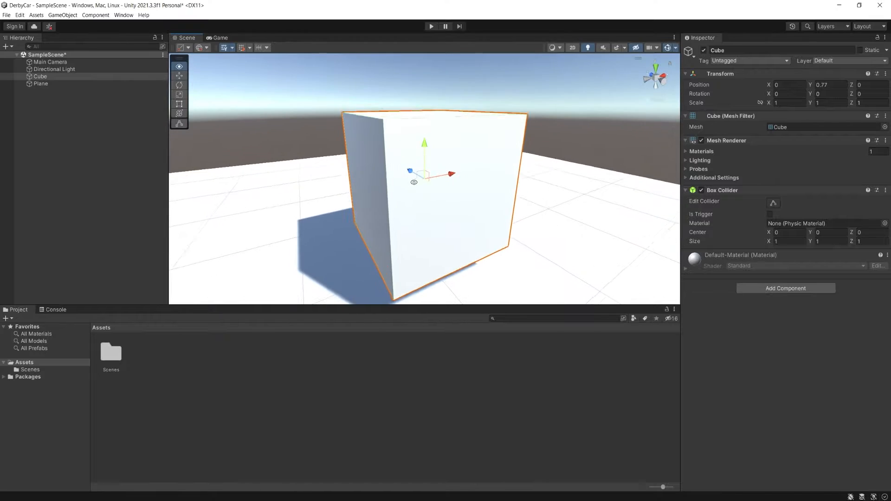
right_click_drag(434, 186, 486, 212, "alt")
left_click_drag(485, 211, 439, 188, "alt")
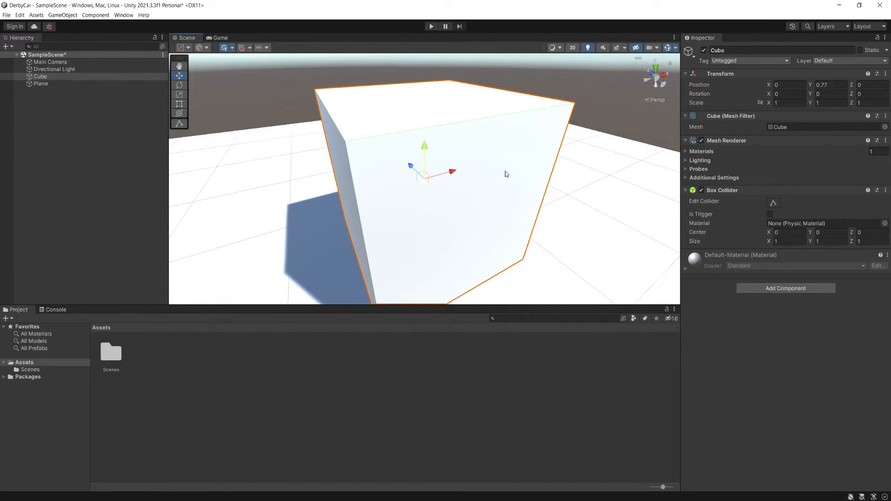
key("s")
key("a")
right_click_drag(446, 200, 511, 169)
key("s")
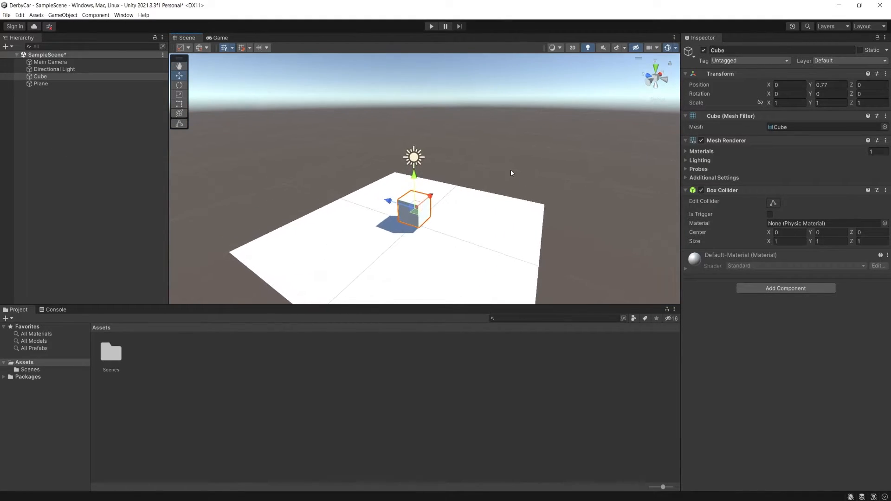
- Browse the available 3D objects, and add a Point Light named w to the scene
left_click(62, 15)
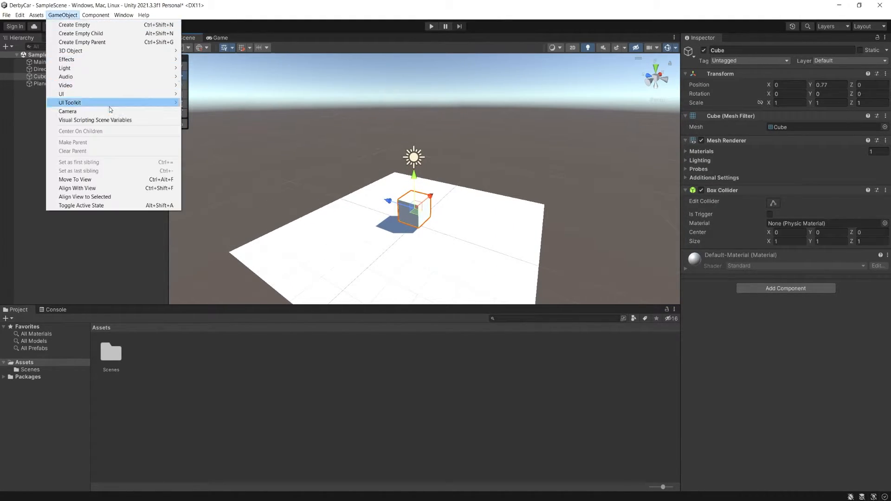
mouse_move(108, 49)
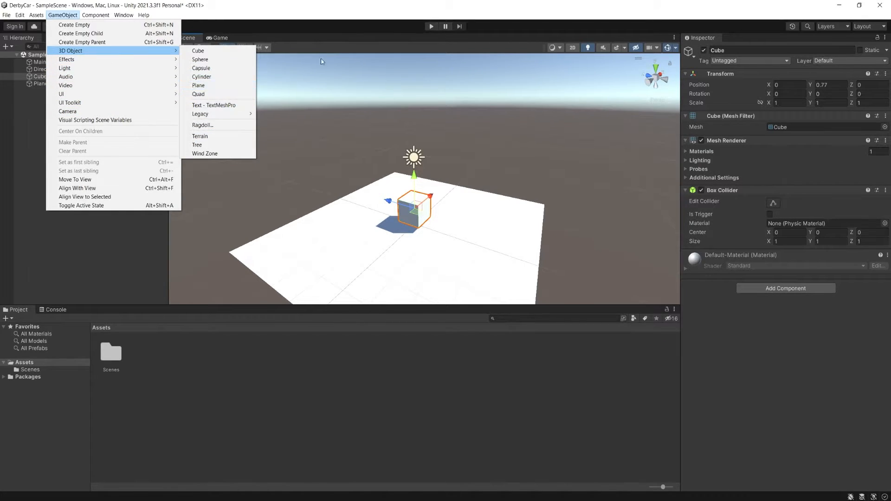
left_click(333, 21)
left_click(63, 15)
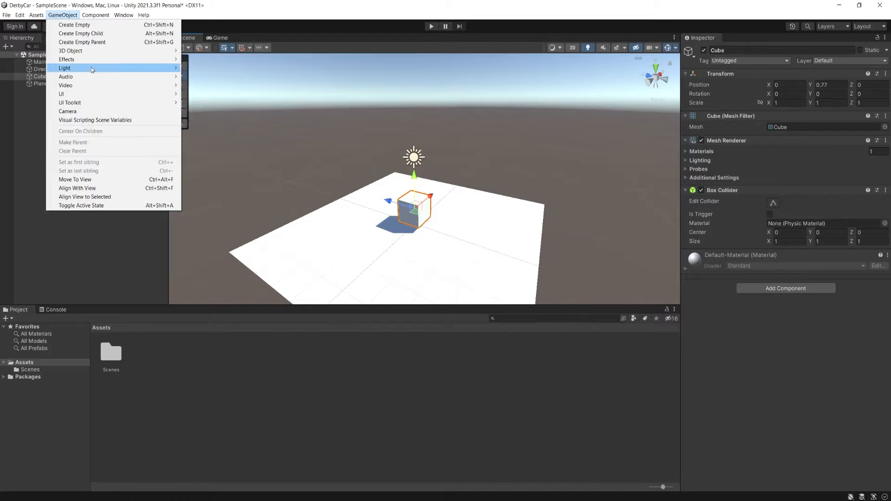
mouse_move(91, 67)
left_click(215, 78)
type("w")
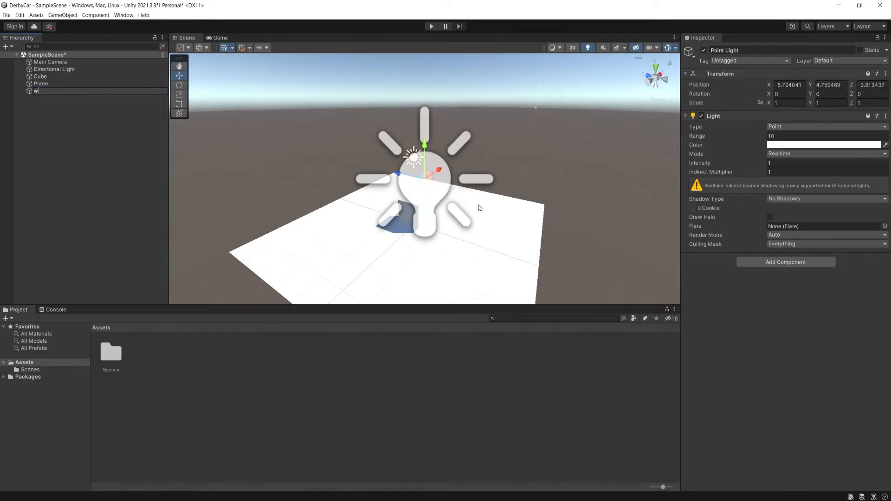
- Move the point light with the Move tool to a position of about X -2.02, Y -0.07, Z -4.21
left_click_drag(400, 174, 458, 181)
left_click_drag(450, 109, 362, 198, "alt")
scroll(402, 131, "down", 3)
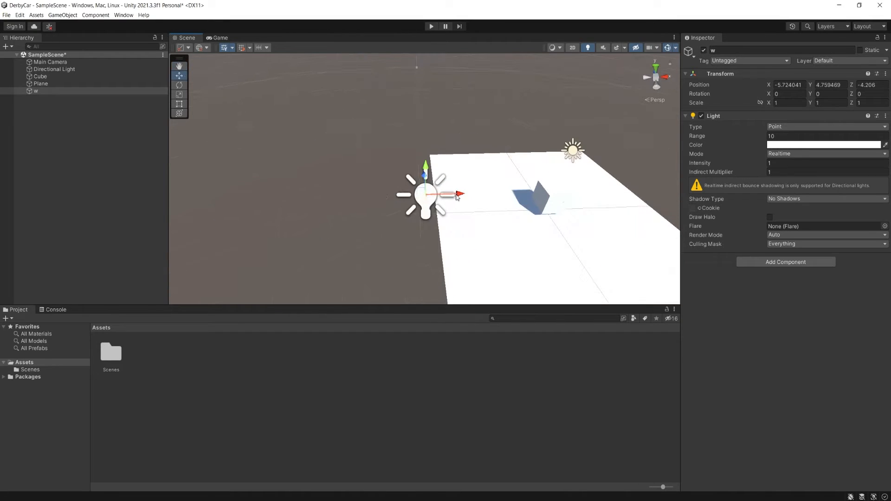
left_click_drag(465, 195, 722, 195)
left_click_drag(562, 200, 789, 154, "alt")
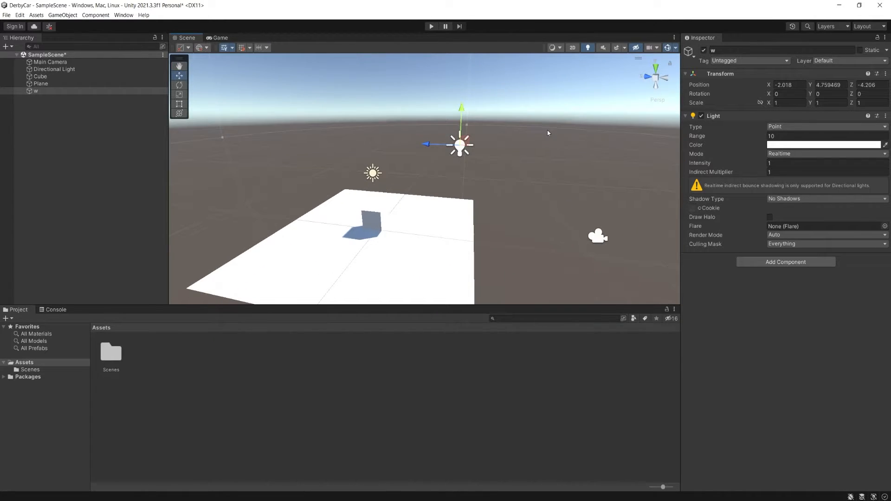
left_click(459, 106)
left_click(459, 143)
left_click_drag(461, 118, 457, 232)
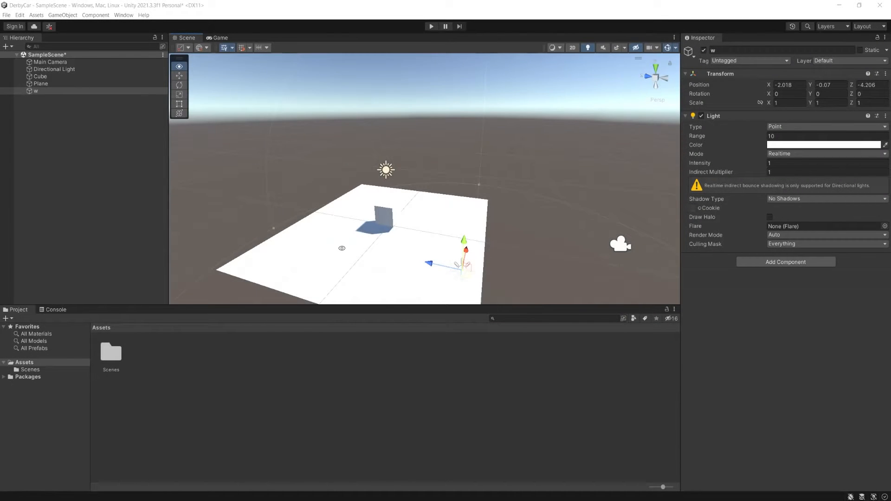
left_click_drag(352, 222, 335, 229, "alt")
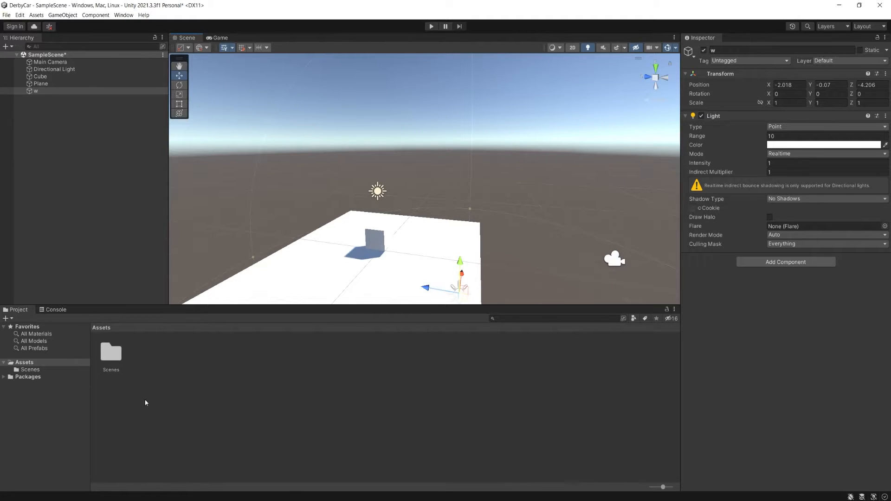
- Review the properties of the Main Camera and Directional Light, viewing the lit plane from another angle
left_click(40, 64)
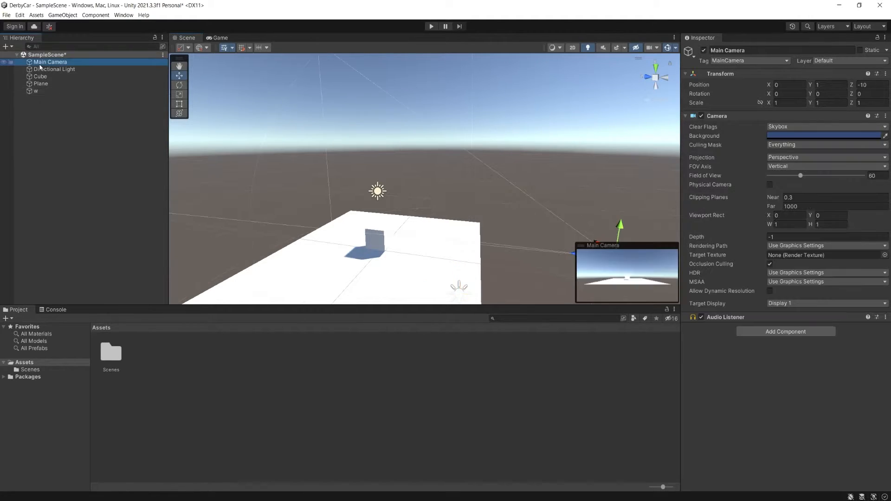
left_click(40, 69)
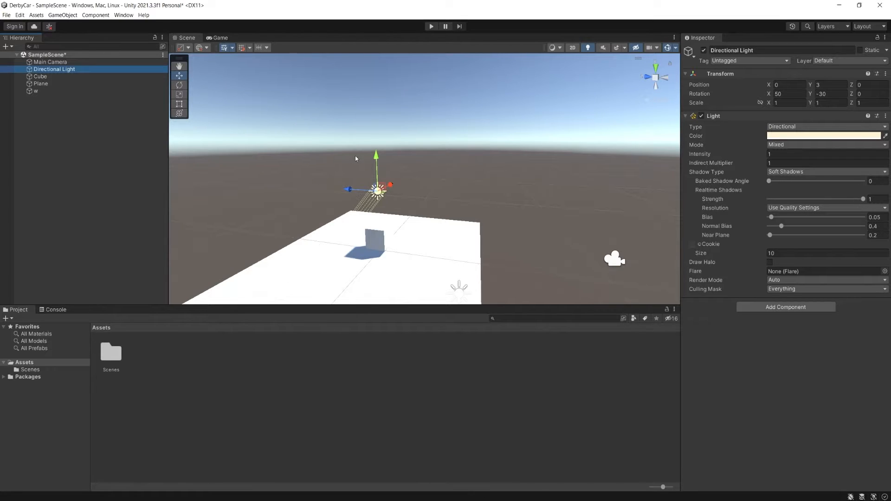
left_click_drag(314, 177, 254, 199, "alt")
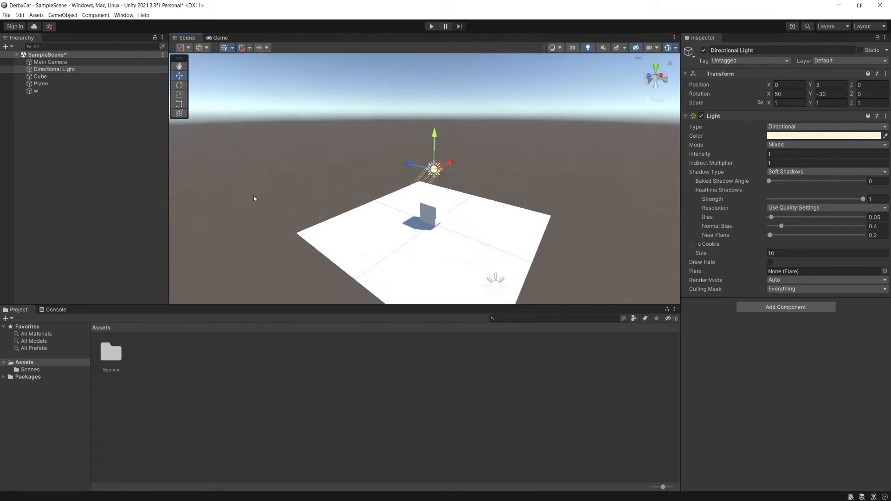
left_click_drag(241, 154, 469, 158, "alt")
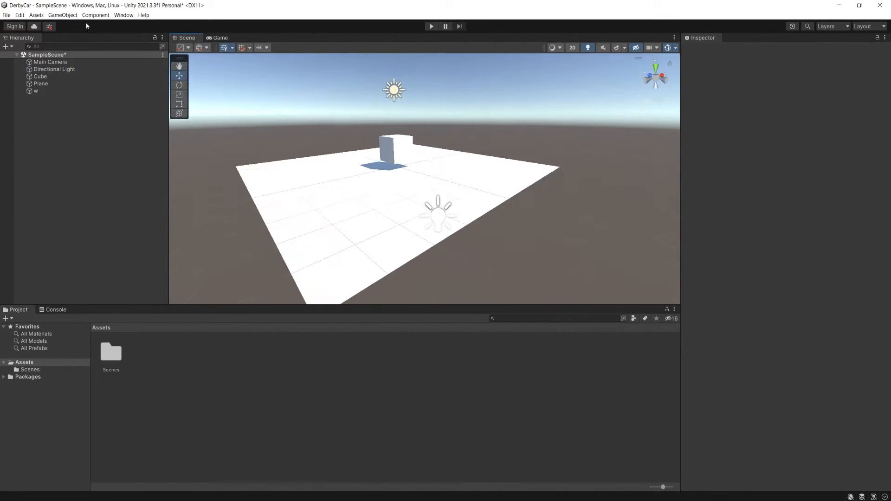
left_click(54, 63)
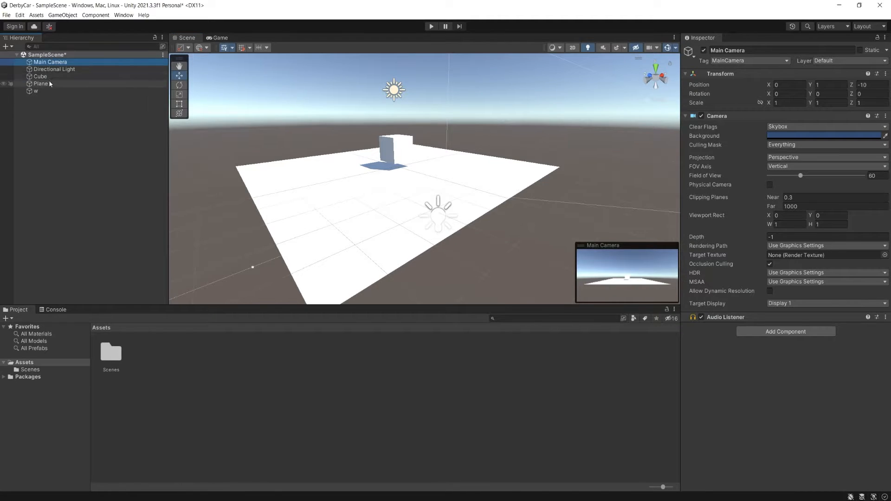
left_click(50, 55)
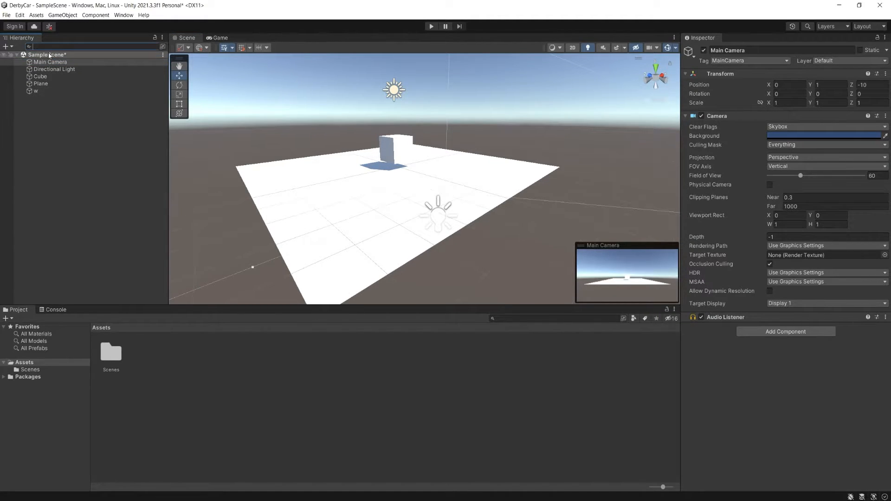
- Open the project's Scenes folder and reveal the SampleScene file in File Explorer
left_click(111, 352)
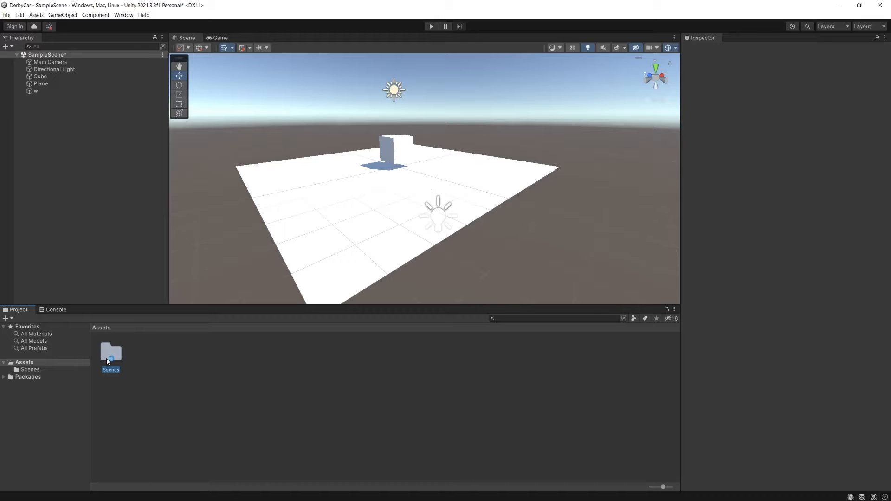
left_click(29, 371)
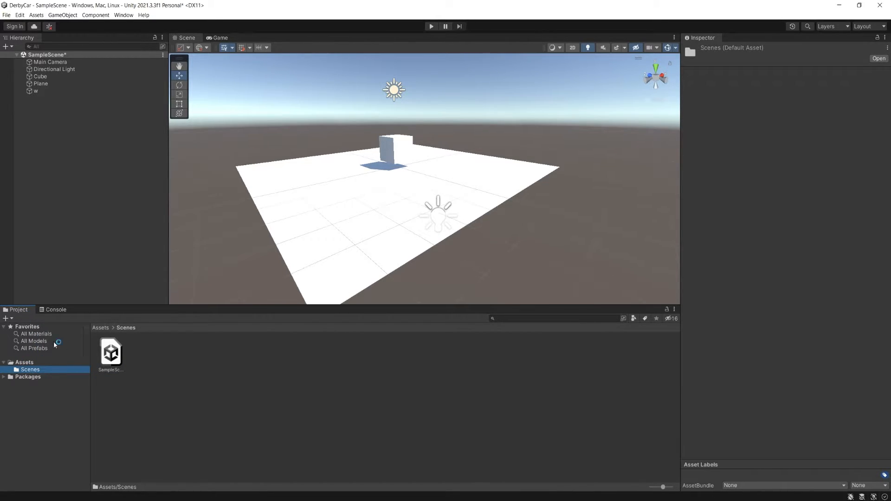
left_click(118, 356)
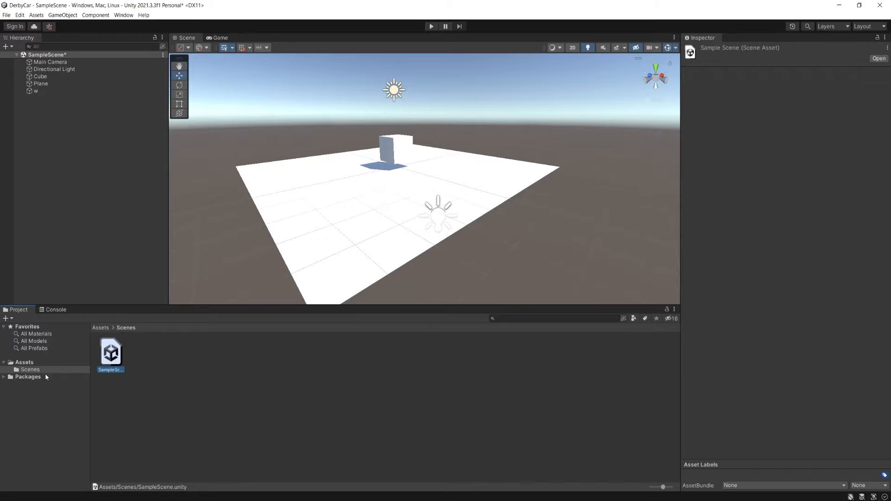
right_click(113, 359)
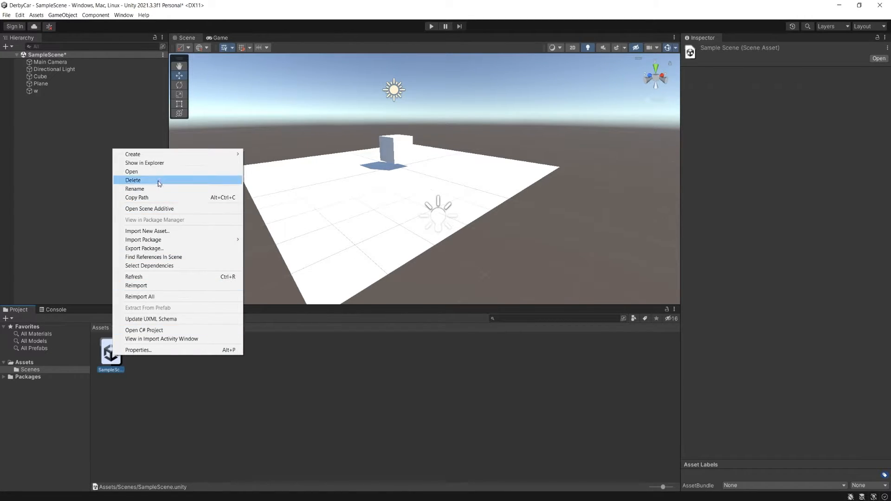
left_click(152, 163)
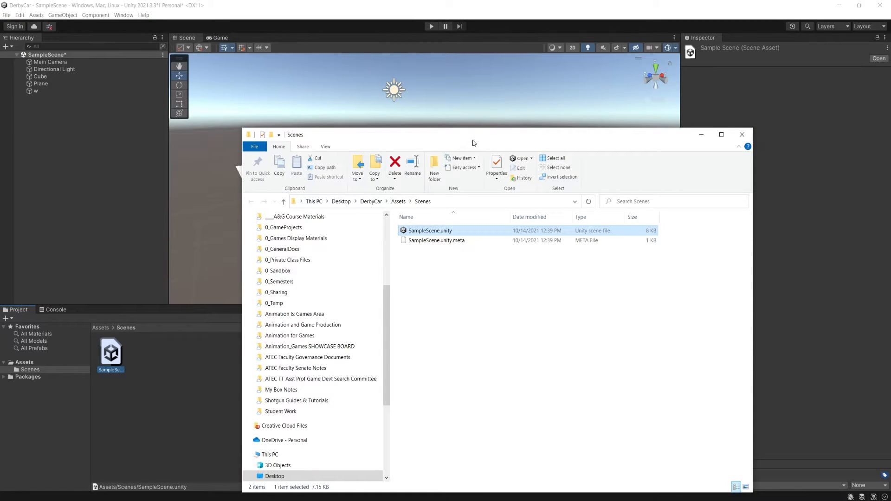
left_click_drag(474, 143, 454, 60)
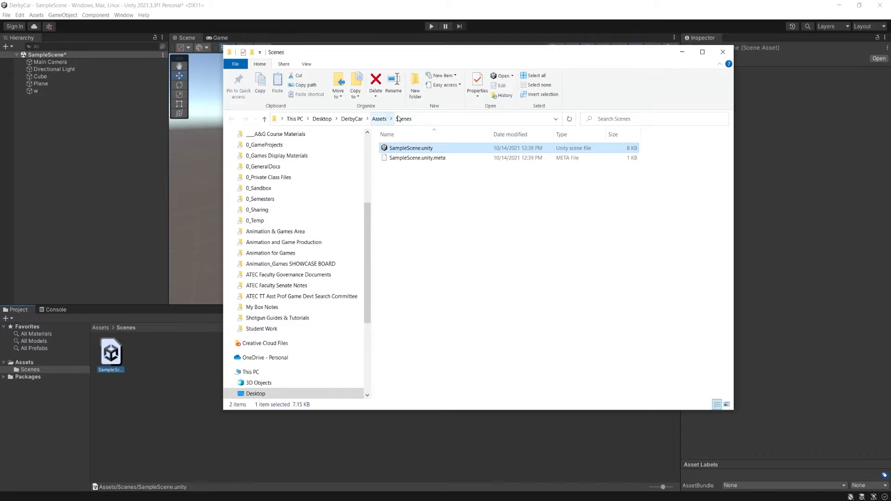
left_click(454, 297)
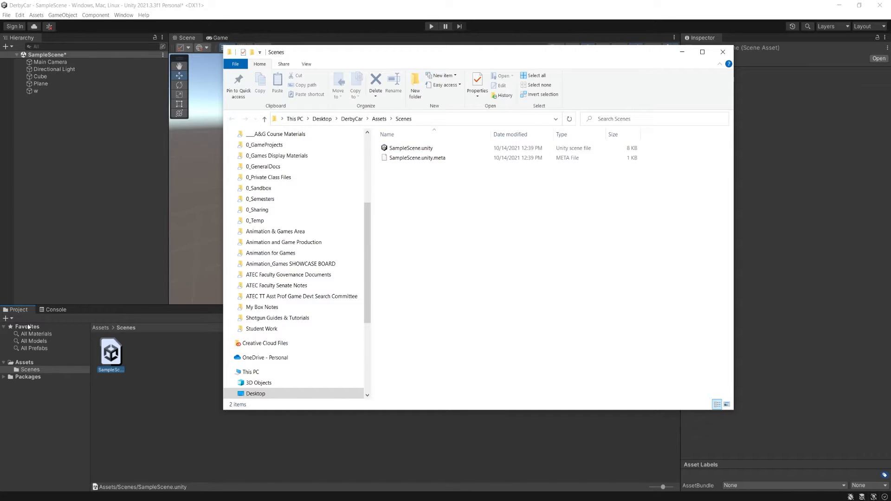
- Trace the project's folder path up to the Desktop and back down into DerbyCar's Assets folder
left_click(380, 120)
left_click(352, 119)
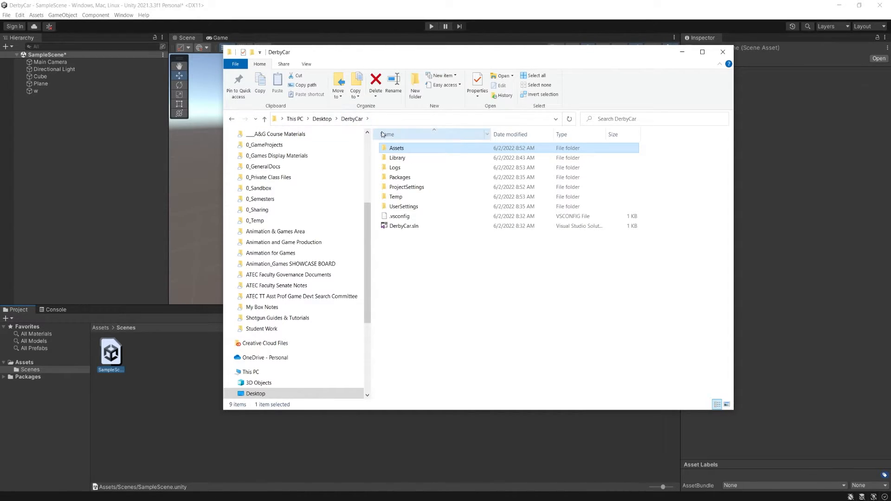
left_click(323, 119)
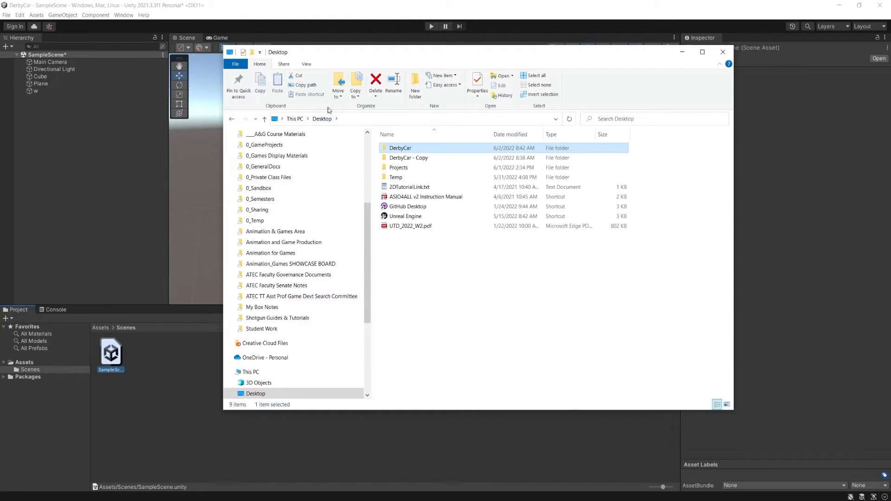
double_click(400, 148)
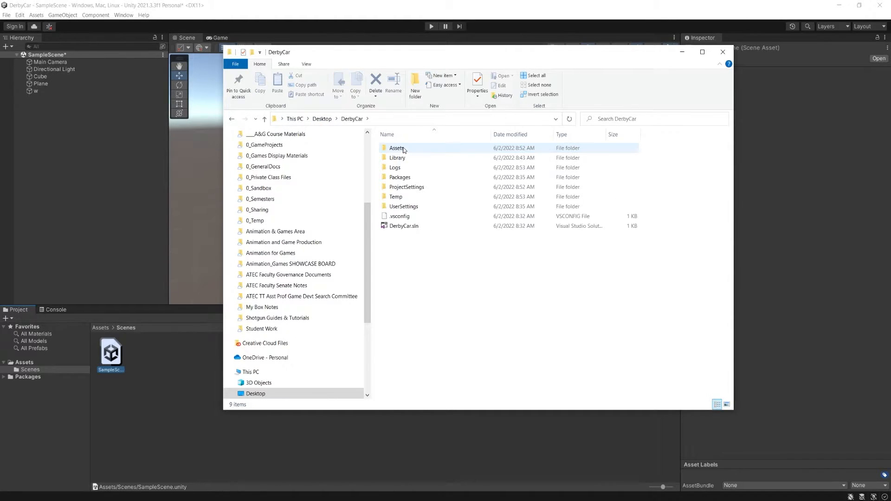
double_click(397, 148)
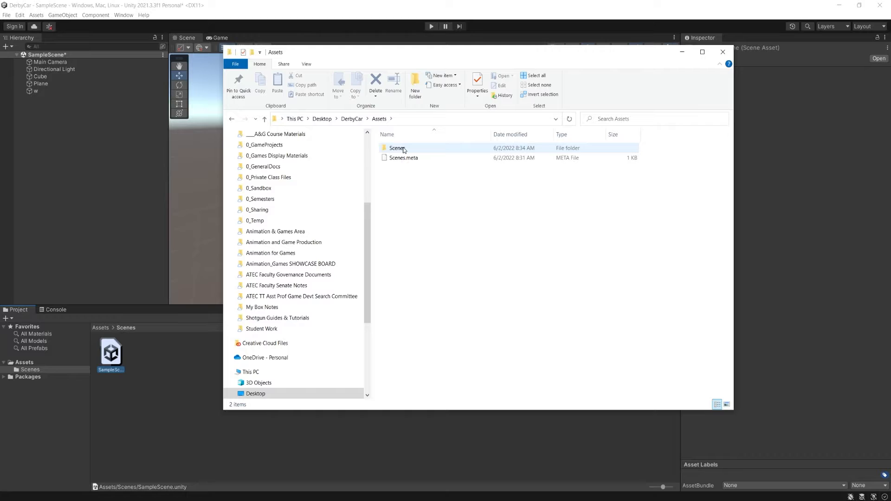
- Compare the Assets folder in Unity with the same folder and its Scenes subfolder in File Explorer
left_click(27, 363)
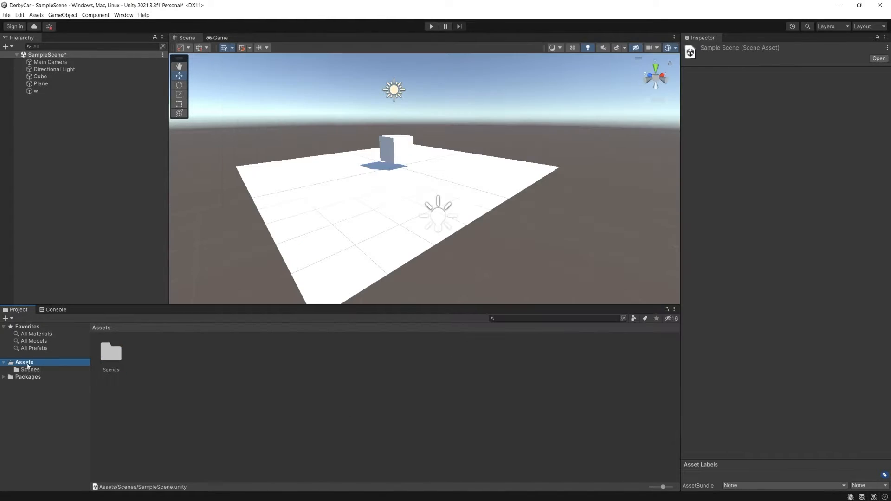
left_click(299, 478)
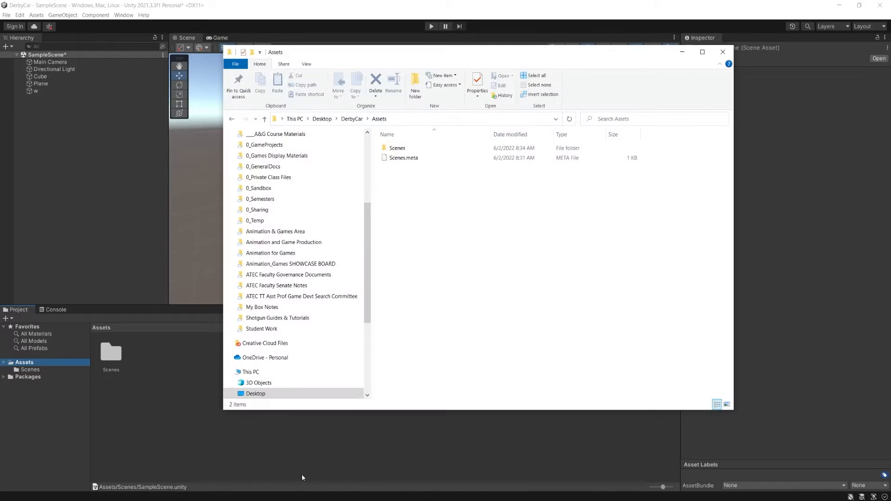
double_click(403, 149)
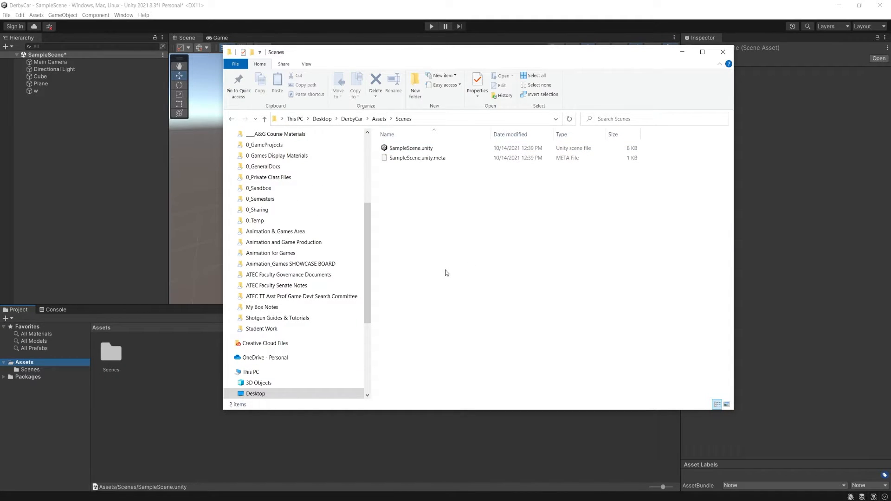
left_click(380, 119)
left_click(410, 232)
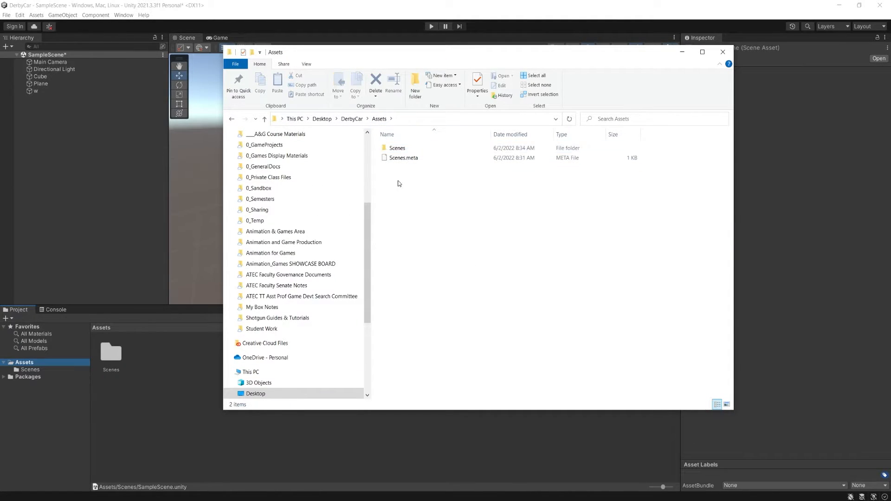
- Create a new folder named Scripts inside DerbyCar's Assets folder in File Explorer
right_click(398, 181)
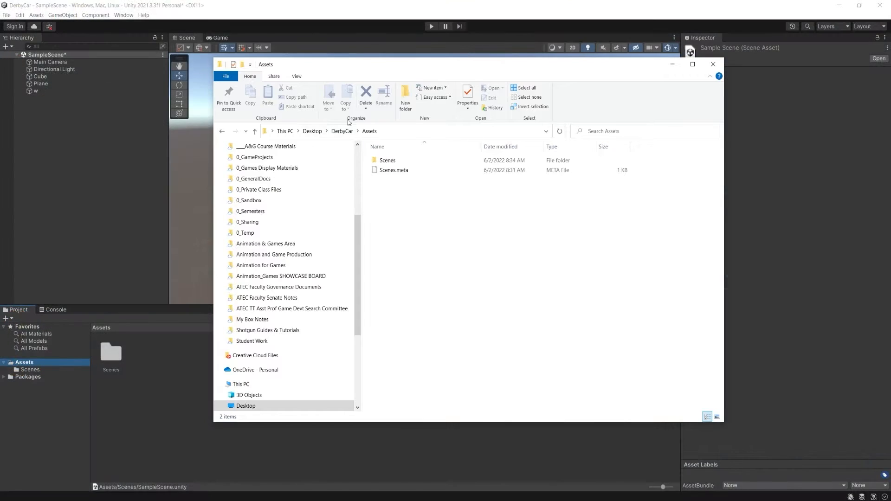
right_click(396, 219)
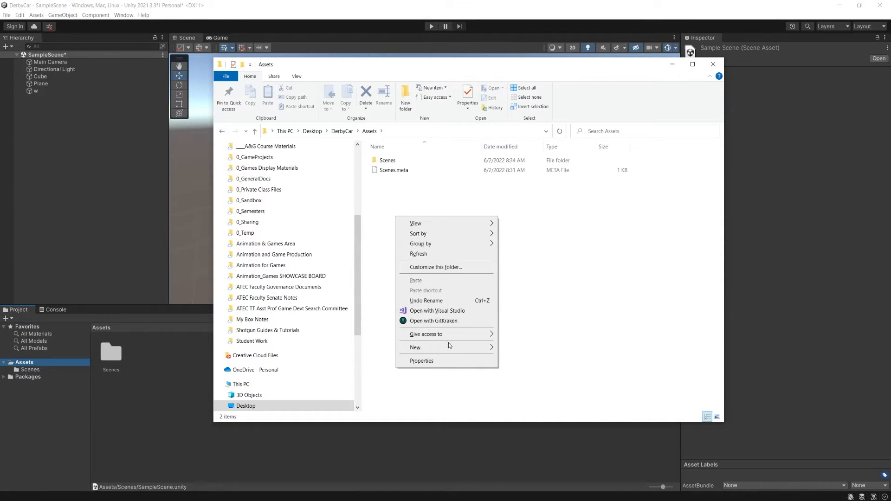
mouse_move(450, 348)
left_click(527, 353)
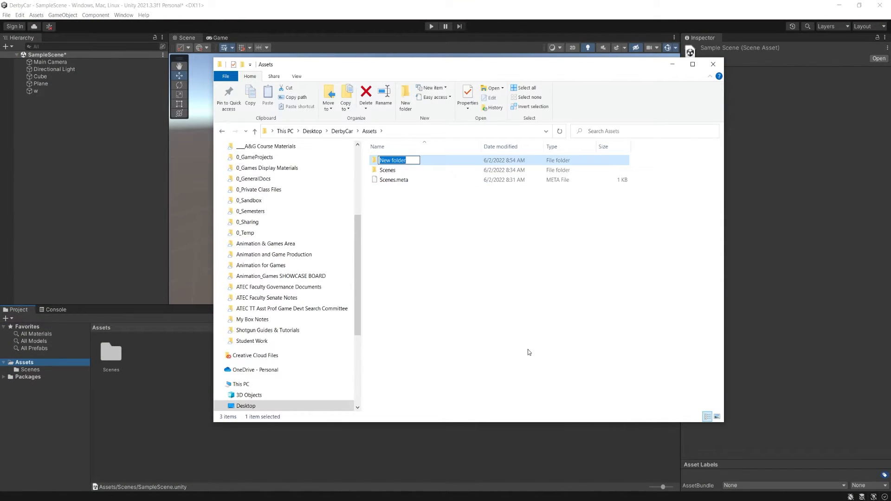
type("Scripts")
key("Return")
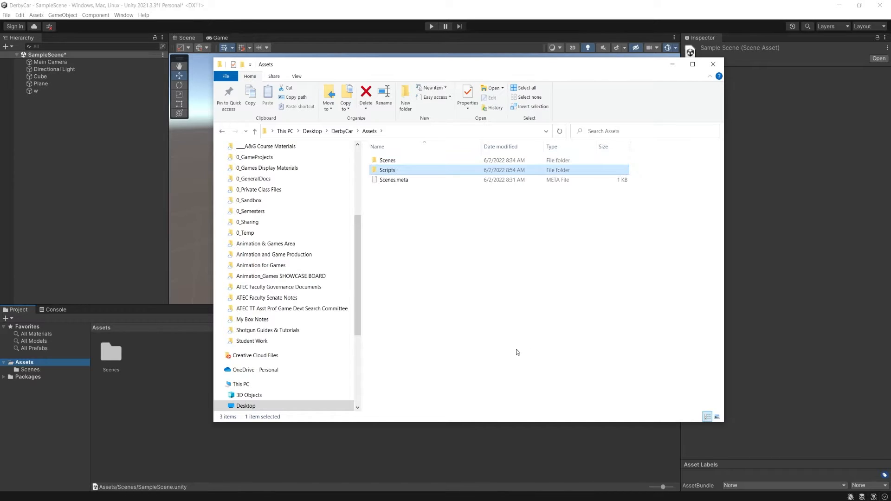
- Switch to Unity to check the Scripts folder in Assets, and return to File Explorer to compare
left_click(142, 419)
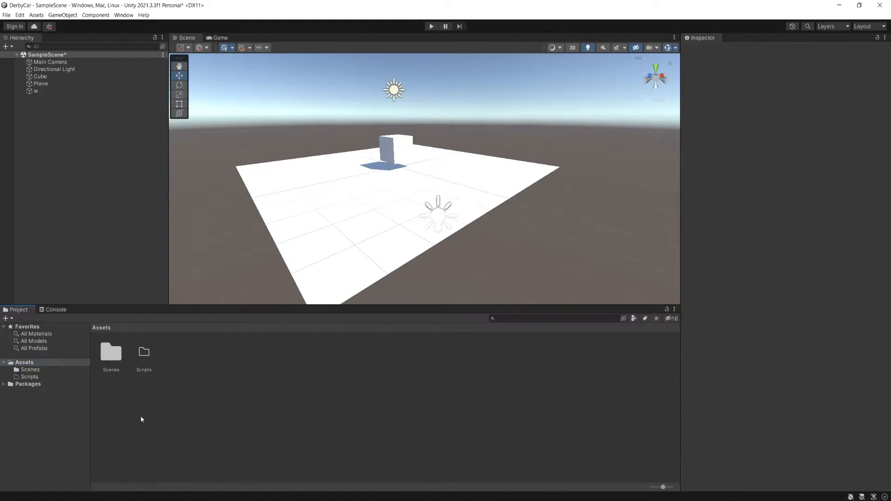
left_click(144, 355)
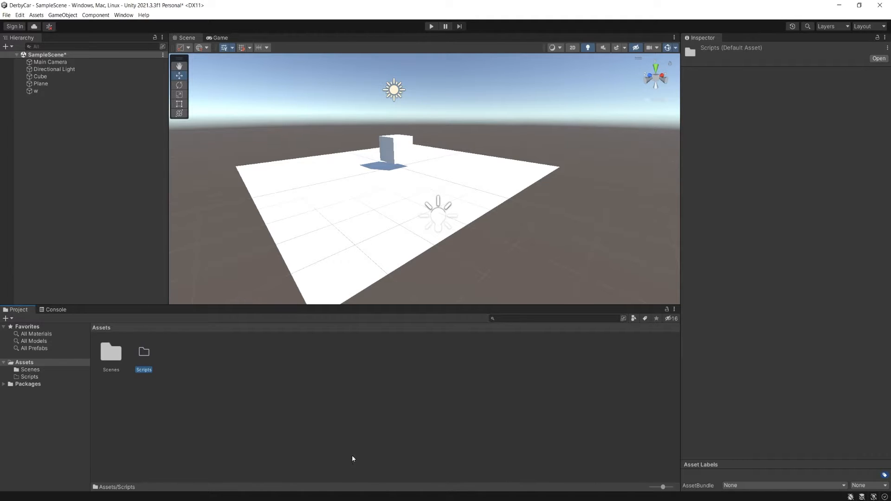
mouse_move(222, 495)
left_click(300, 467)
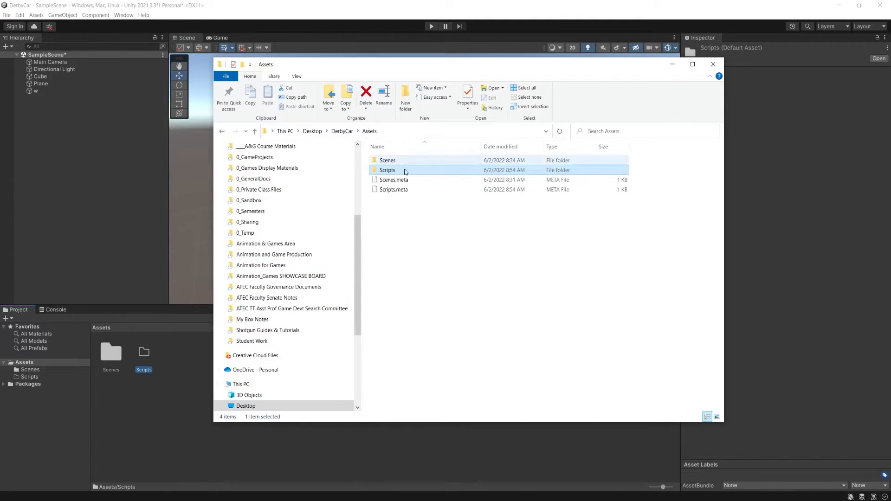
- Switch to Unity and create a new folder named Materials inside the project's Assets folder
left_click(472, 322)
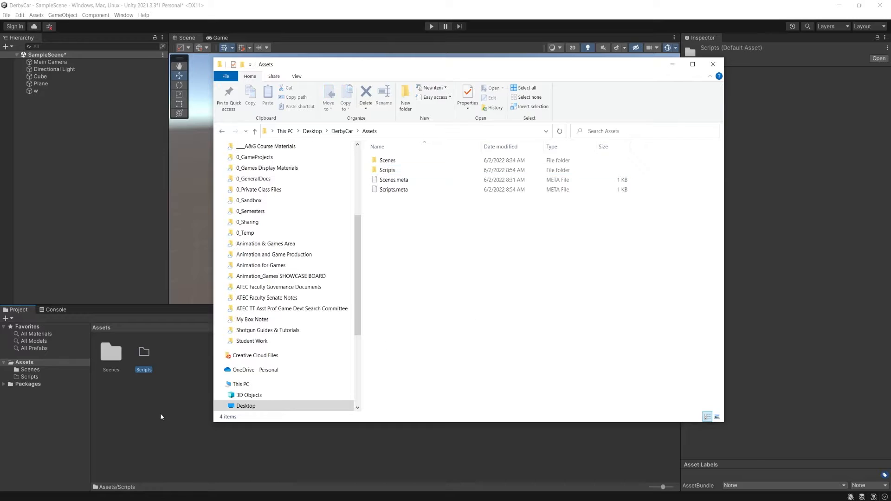
left_click(155, 427)
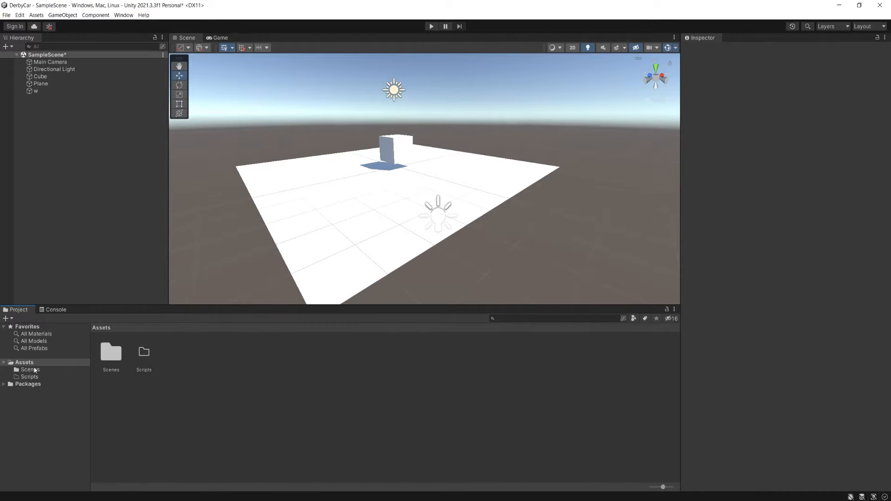
right_click(225, 368)
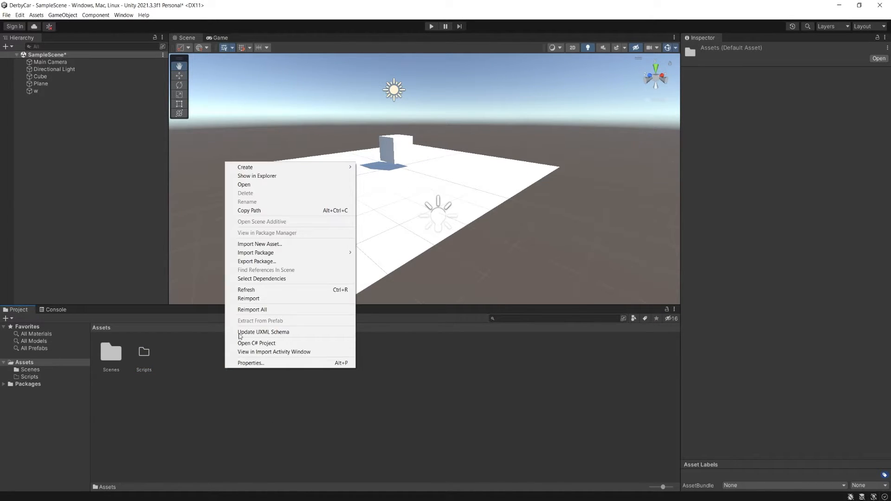
mouse_move(268, 168)
left_click(396, 157)
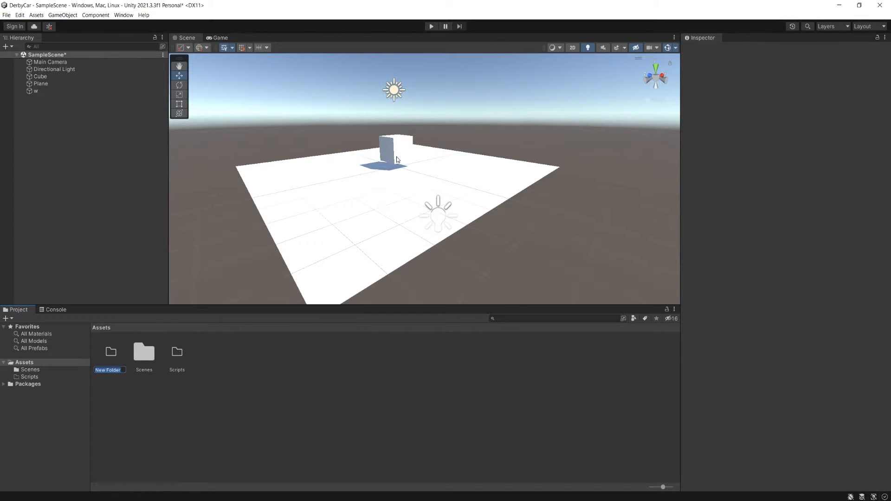
type("Materials")
key("Return")
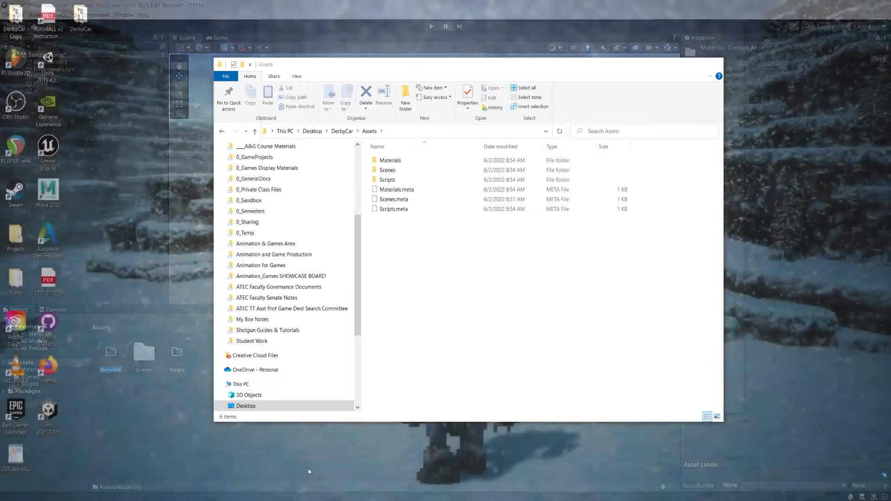
- Compare the Assets folder's contents in File Explorer with the Assets folder in Unity
left_click(308, 469)
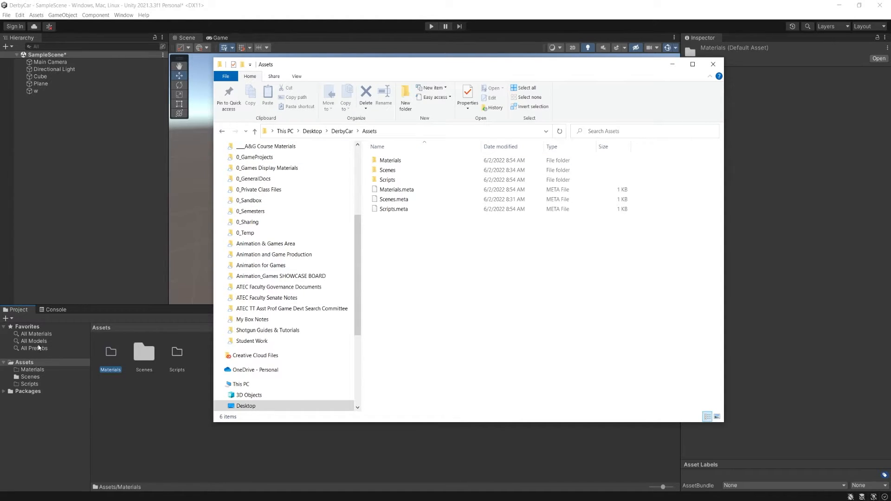
left_click(28, 318)
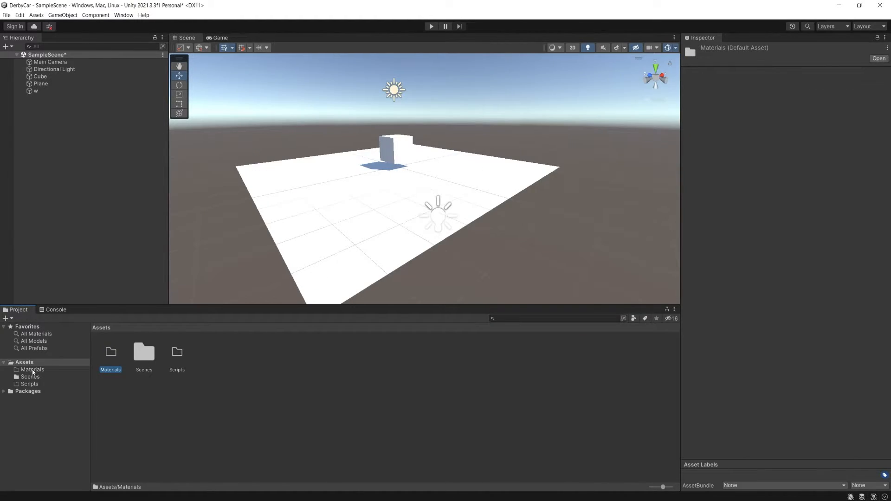
left_click(23, 362)
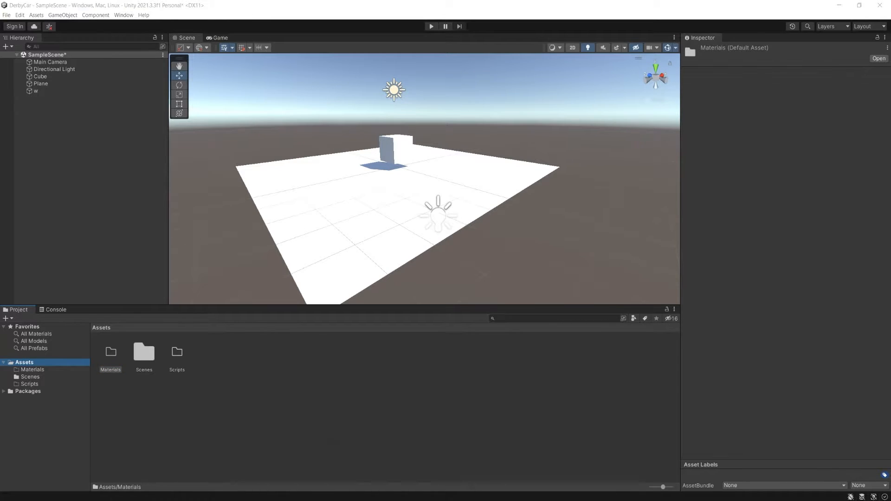
left_click(301, 464)
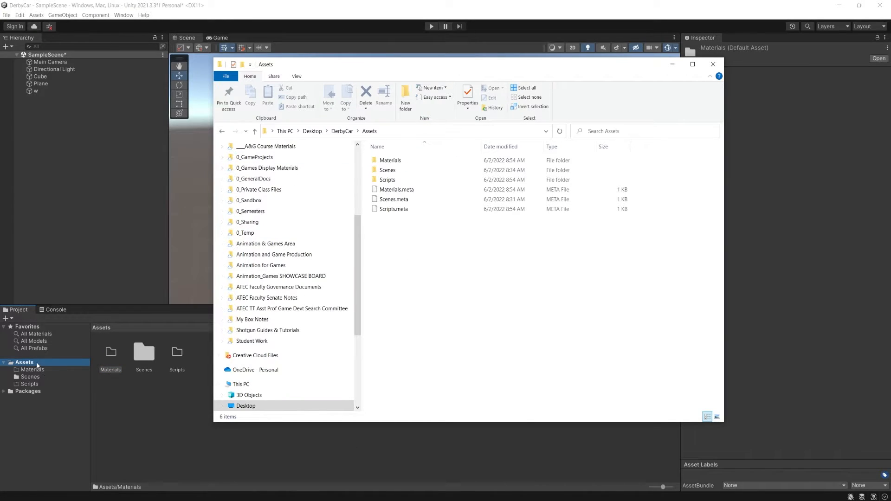
left_click(37, 363)
- Select the Materials, Scenes and Scripts folders in Unity's Assets folder one after another to point them out
left_click(117, 359)
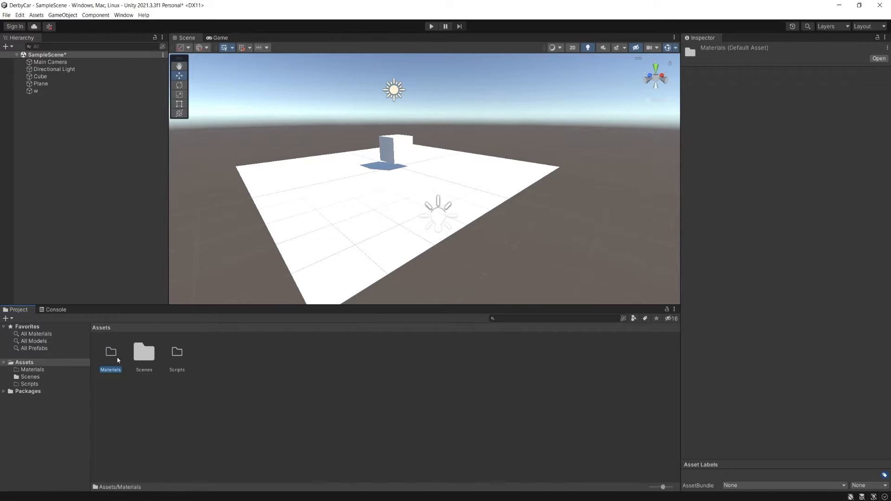
left_click(177, 358)
left_click(144, 359)
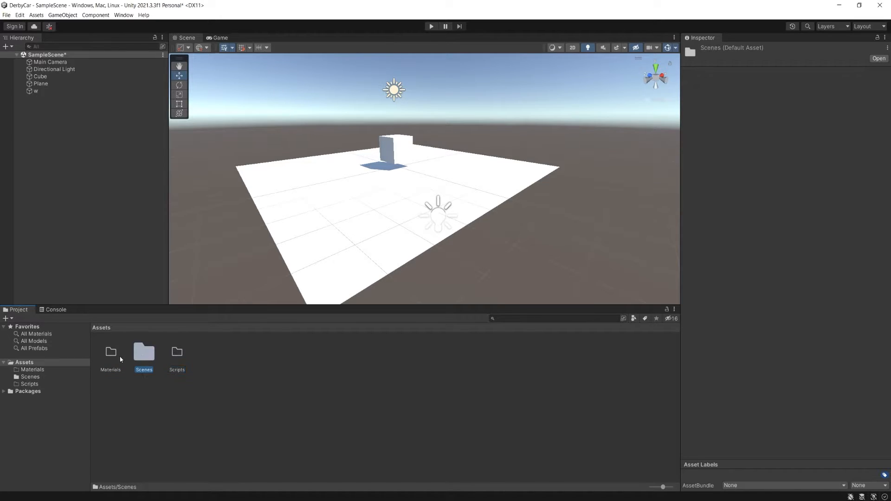
left_click(116, 359)
left_click(145, 360)
left_click(178, 364)
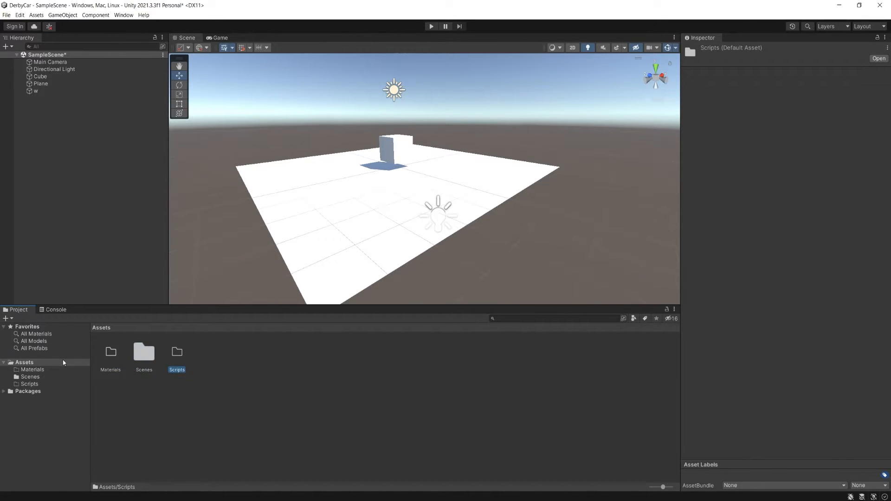
- Browse the Materials, Scenes and Scripts folders in the project's folder tree and return to Assets
left_click(37, 369)
left_click(33, 362)
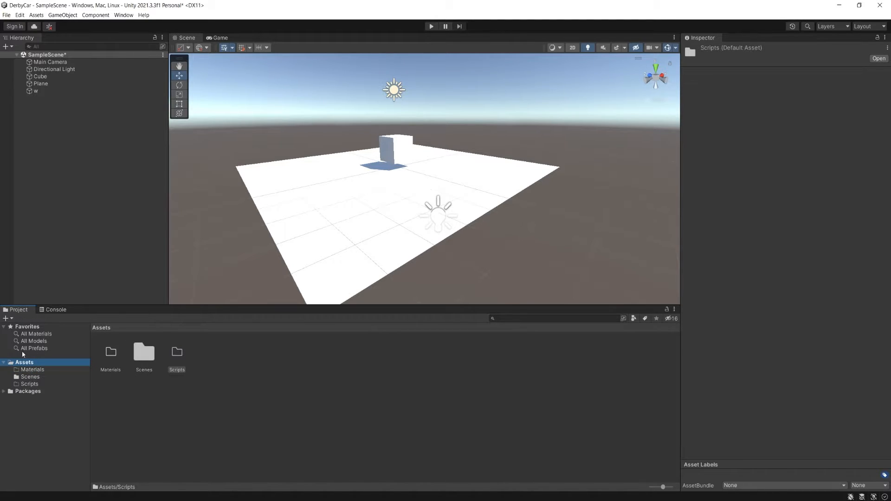
left_click(40, 371)
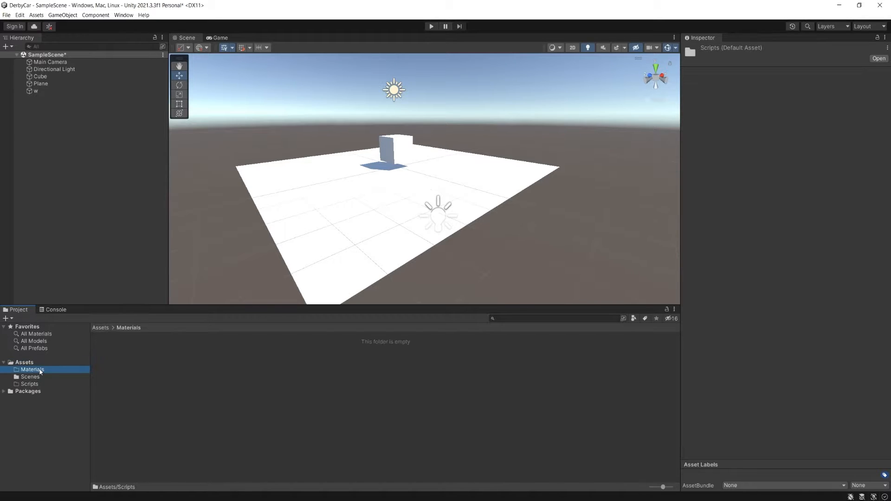
left_click(33, 363)
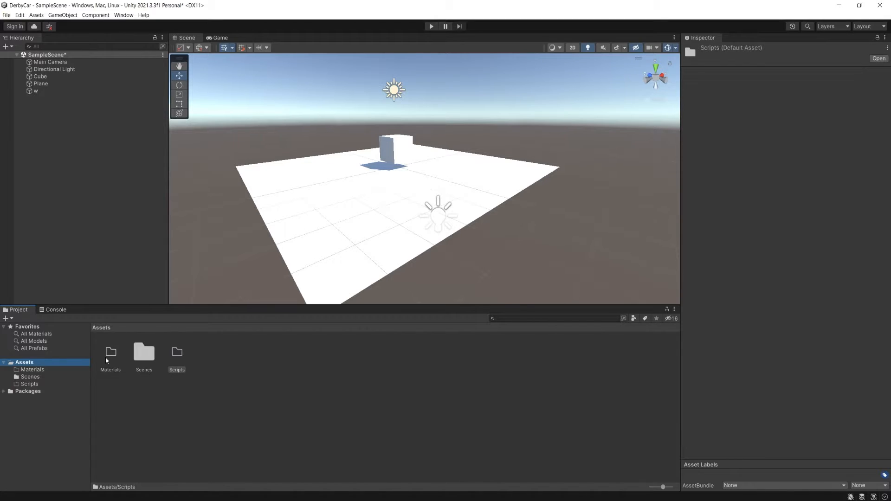
left_click(33, 377)
left_click(35, 370)
left_click(31, 363)
left_click(37, 371)
left_click(37, 377)
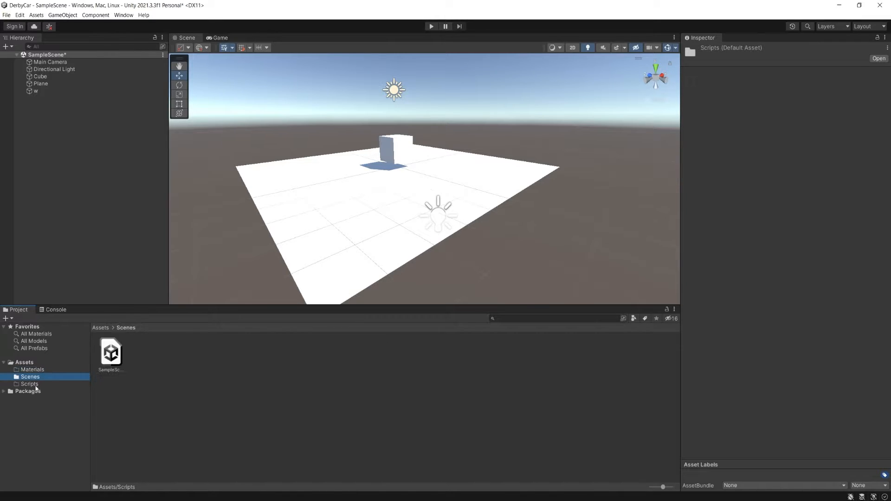
left_click(36, 385)
left_click(27, 364)
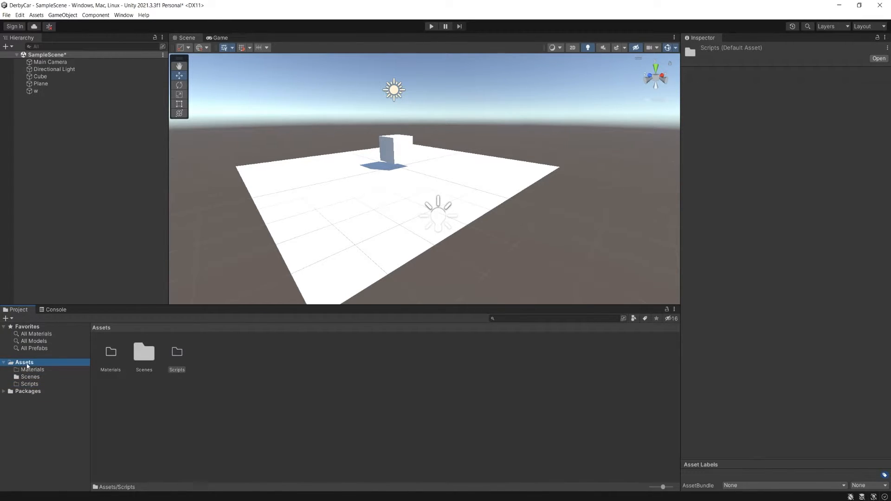
- Check the Assets subfolders in File Explorer, and return to Unity to examine Scenes and Materials
left_click(308, 478)
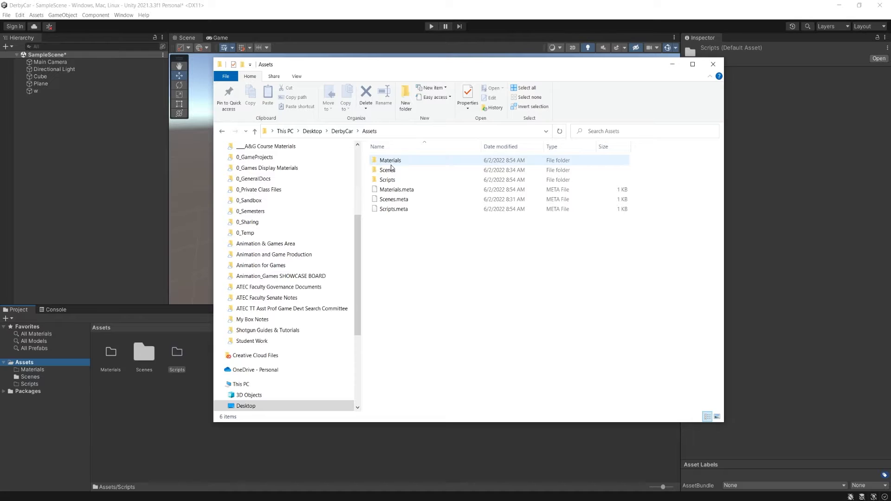
left_click(498, 33)
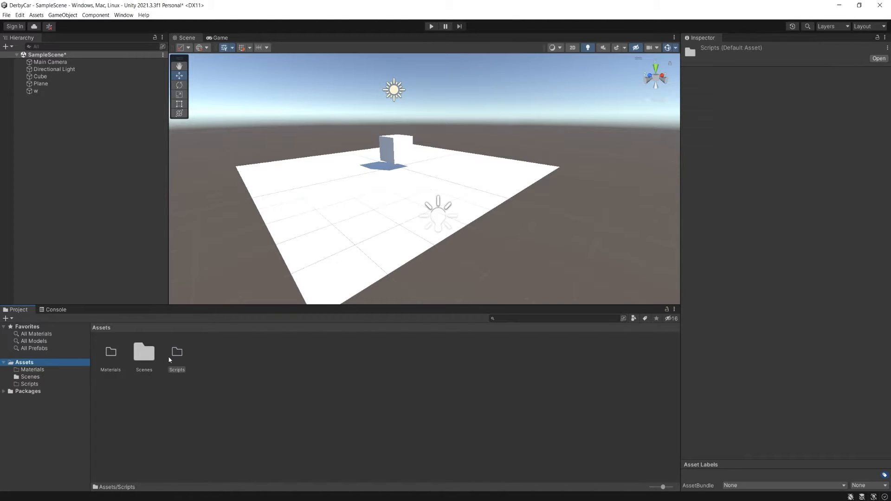
left_click(144, 362)
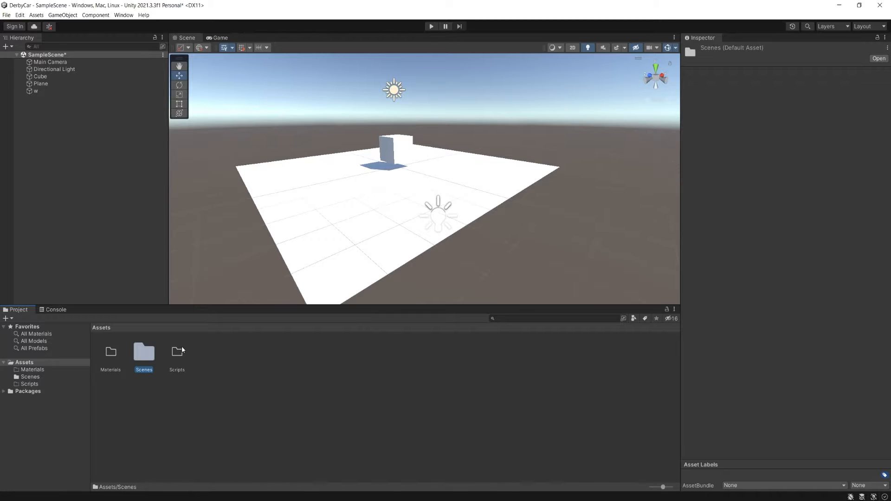
left_click(31, 370)
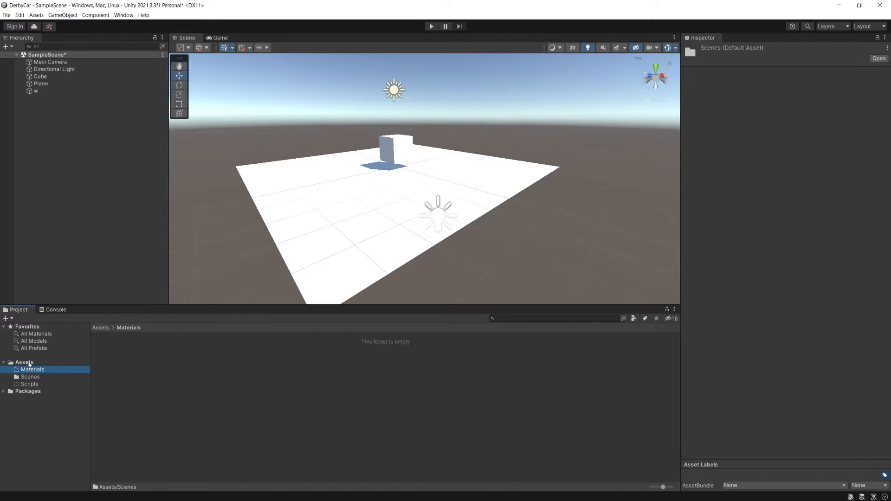
left_click(29, 365)
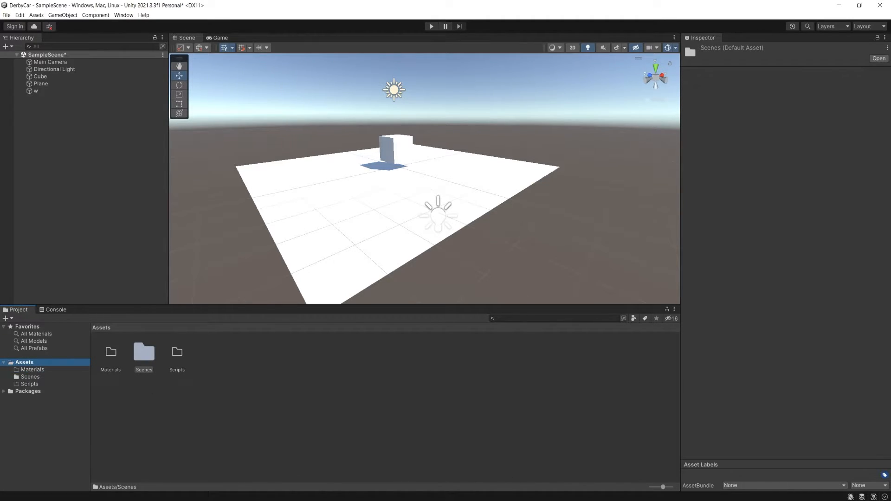
- Switch to File Explorer, go up to the DerbyCar folder and reopen its Assets folder
left_click(226, 500)
left_click(302, 473)
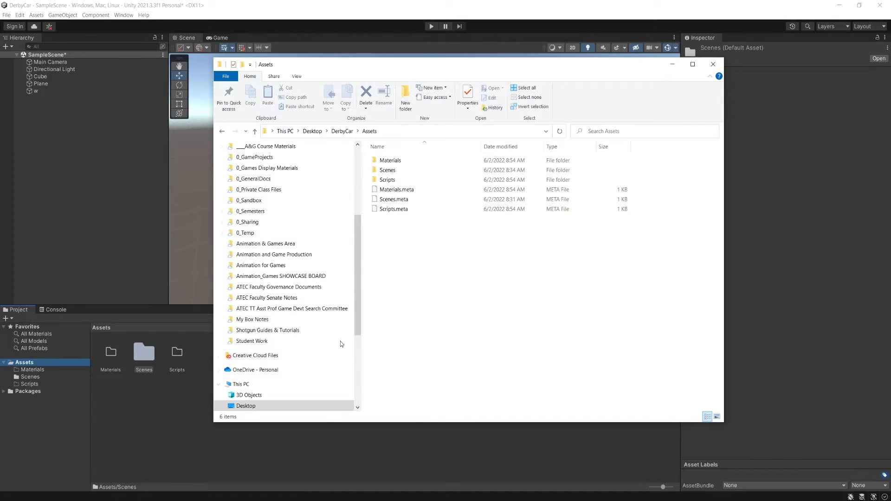
left_click(342, 132)
double_click(389, 160)
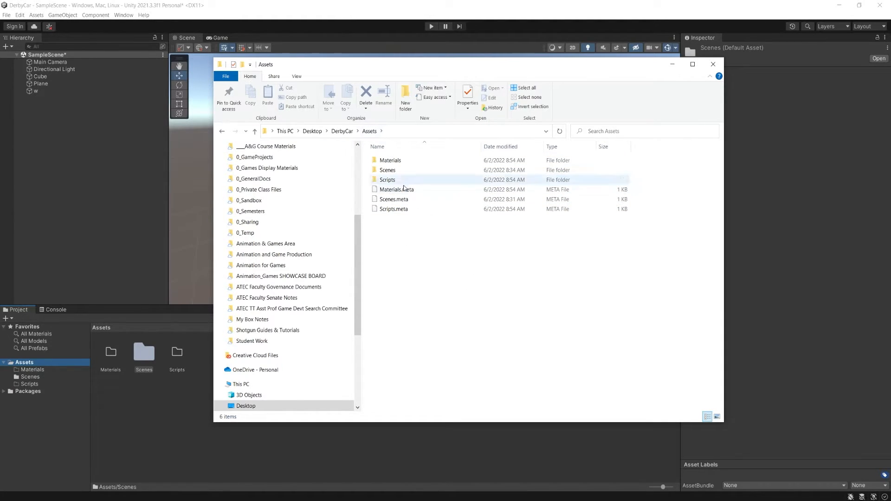
- Switch to Unity and reopen SampleScene from the Scenes folder without saving the current scene changes
left_click(449, 8)
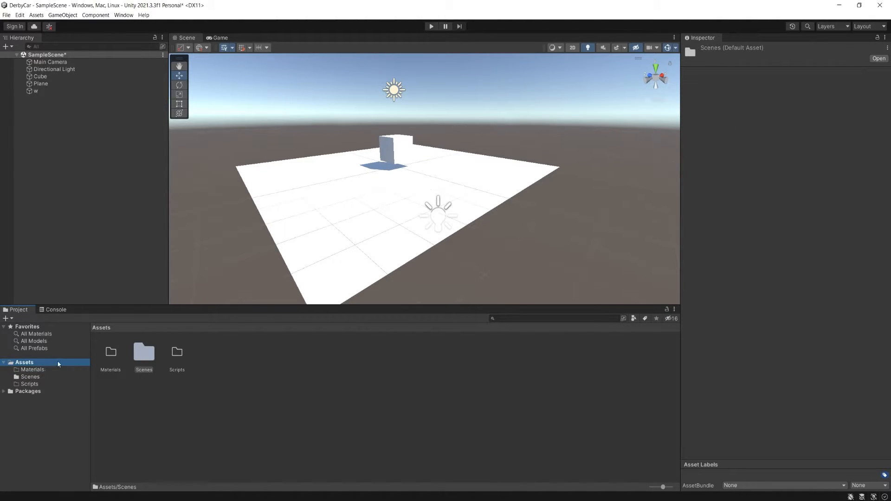
left_click(41, 377)
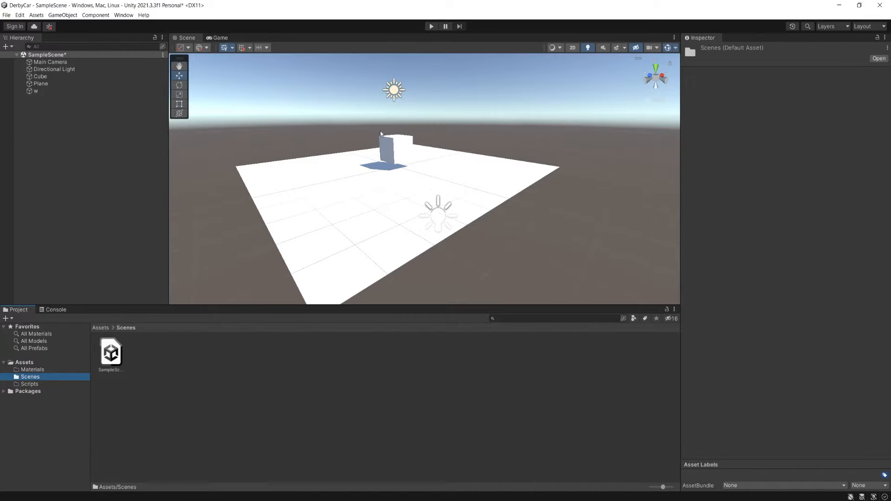
left_click(122, 356)
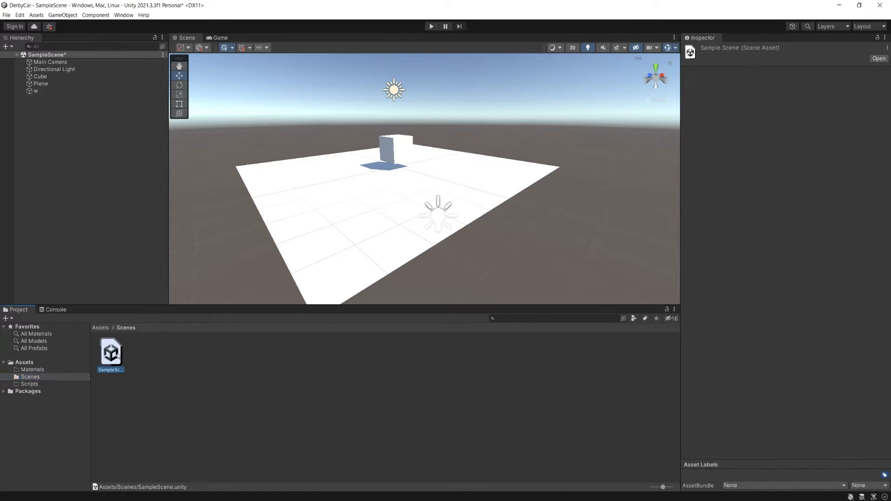
double_click(121, 360)
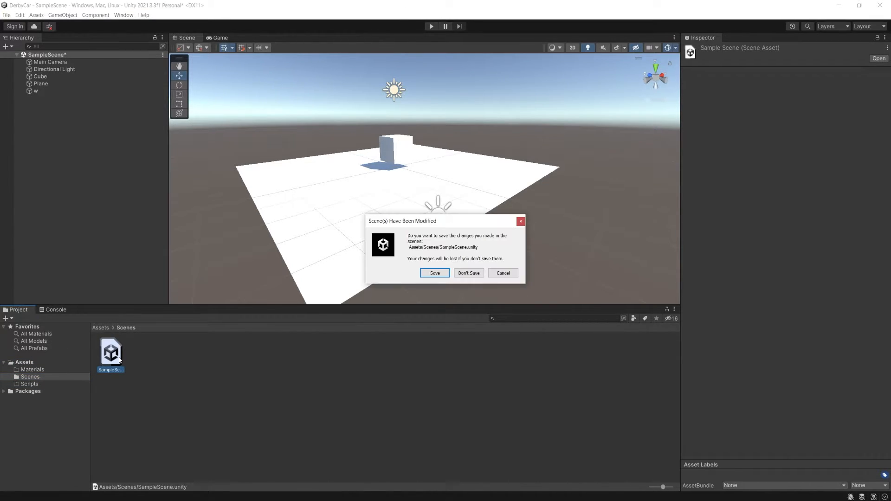
left_click(468, 273)
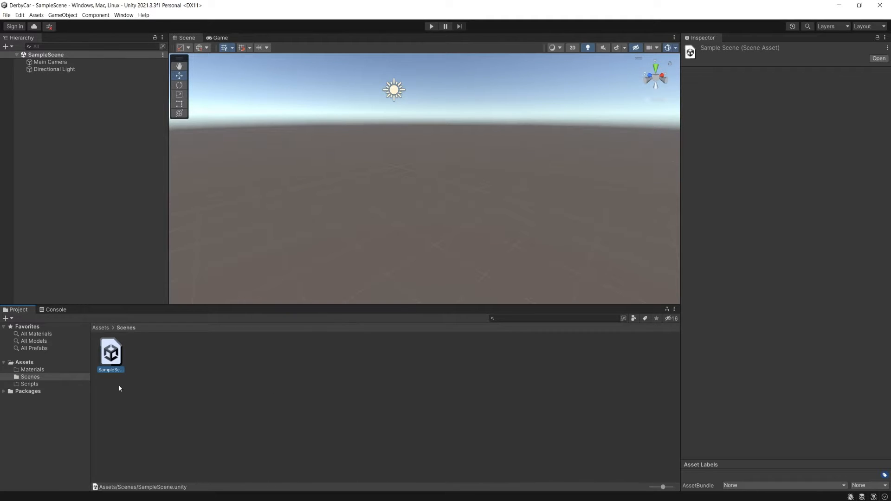
- Add a cube to SampleScene and save the scene
left_click_drag(383, 212, 354, 225, "alt")
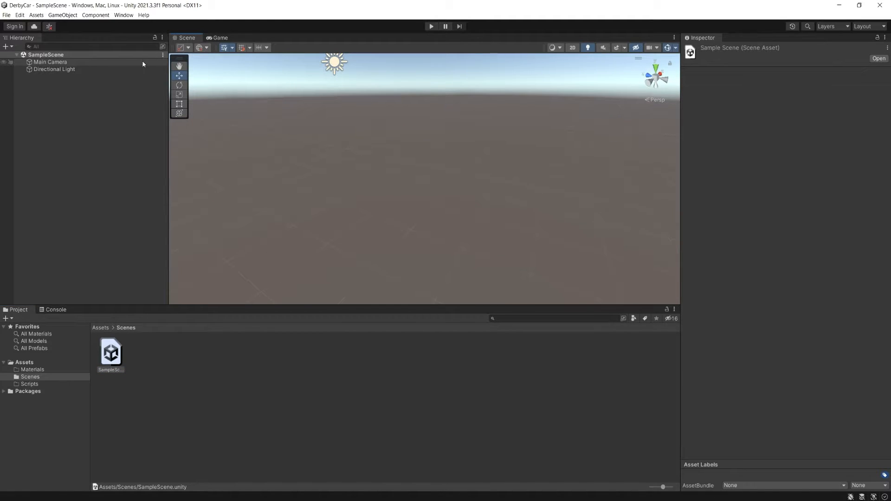
left_click(63, 15)
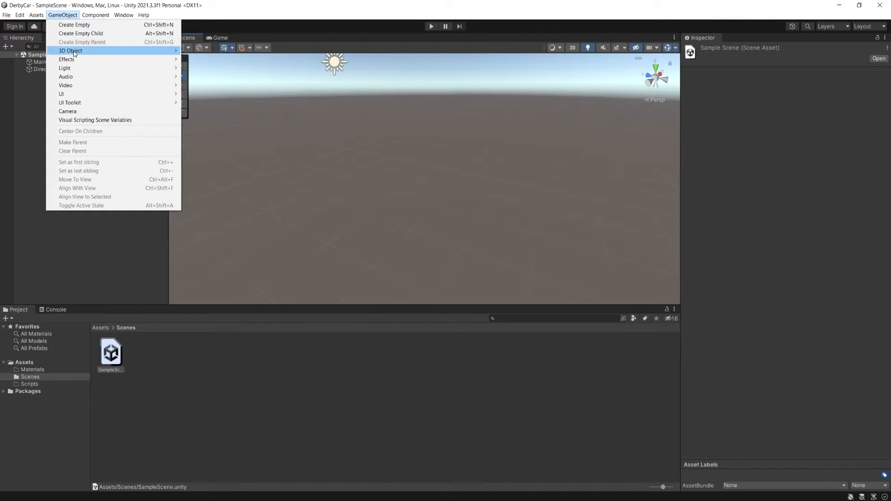
mouse_move(75, 54)
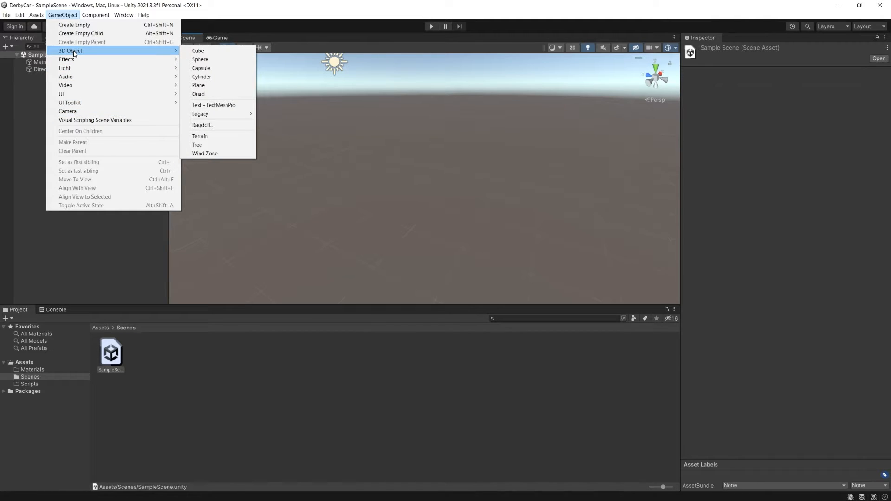
left_click(220, 52)
scroll(395, 157, "down", 5)
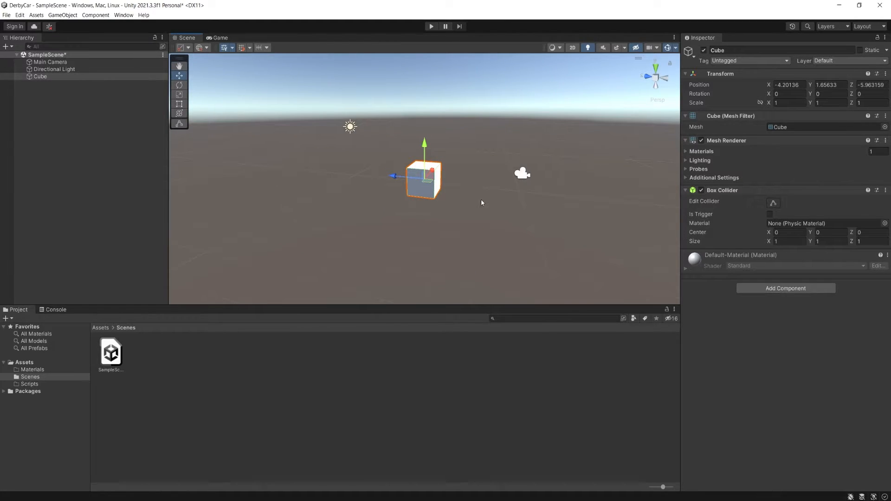
left_click_drag(480, 199, 293, 174, "alt")
key("ctrl+s")
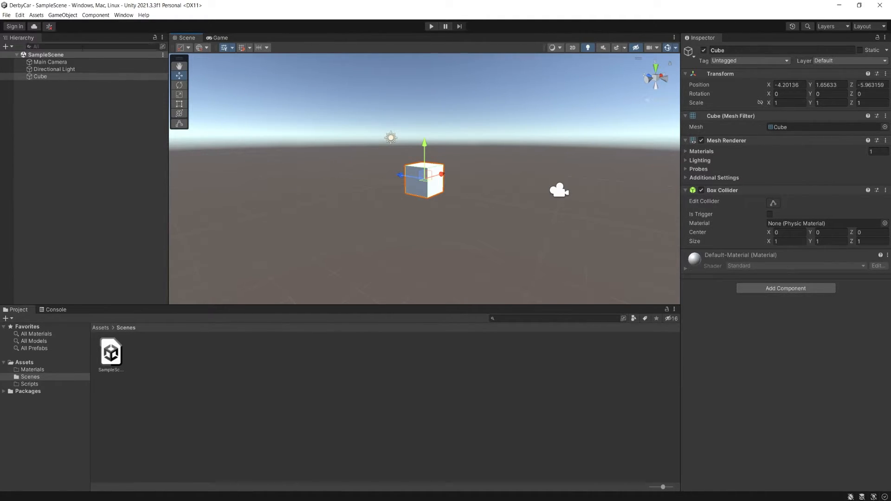
- Raise the cube to a Y position of about 3.39, save the scene and select the SampleScene asset
left_click_drag(368, 153, 360, 187, "alt")
left_click_drag(417, 151, 419, 83)
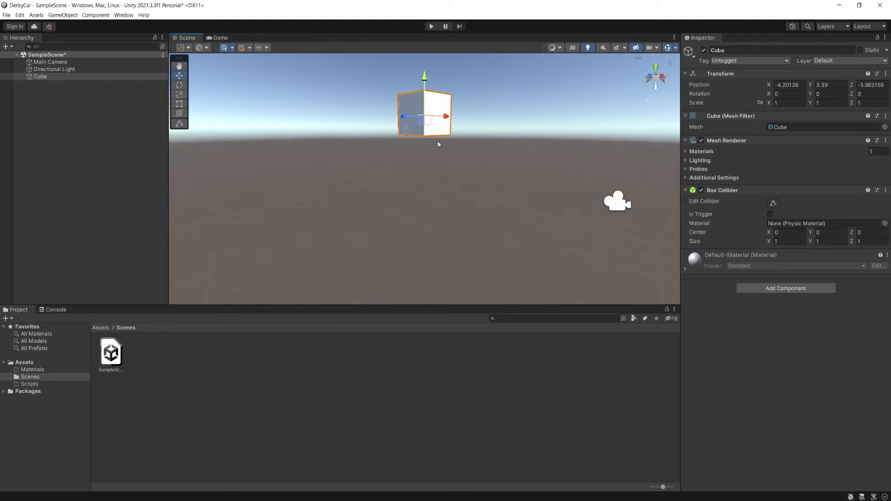
left_click_drag(445, 164, 449, 166, "alt")
key("ctrl+s")
left_click(116, 356)
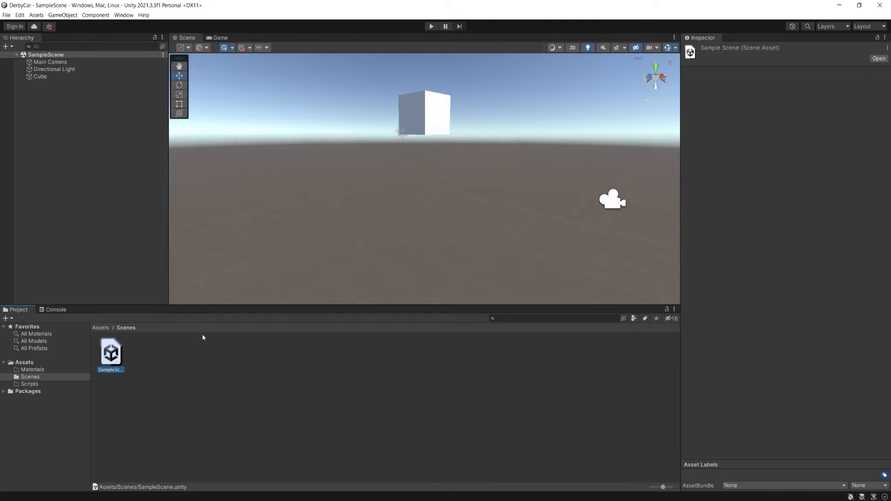
- Review SampleScene's objects in the Scene view and select the cube to examine its components
left_click_drag(466, 117, 471, 83, "alt")
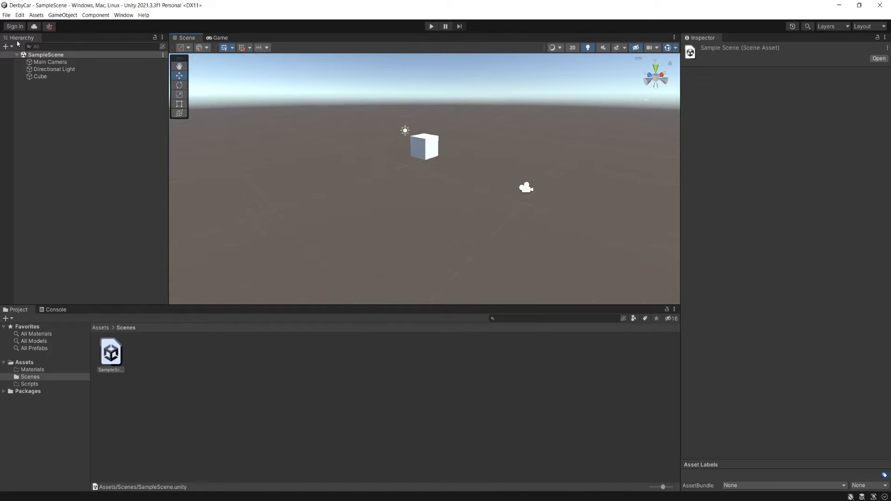
left_click(42, 54)
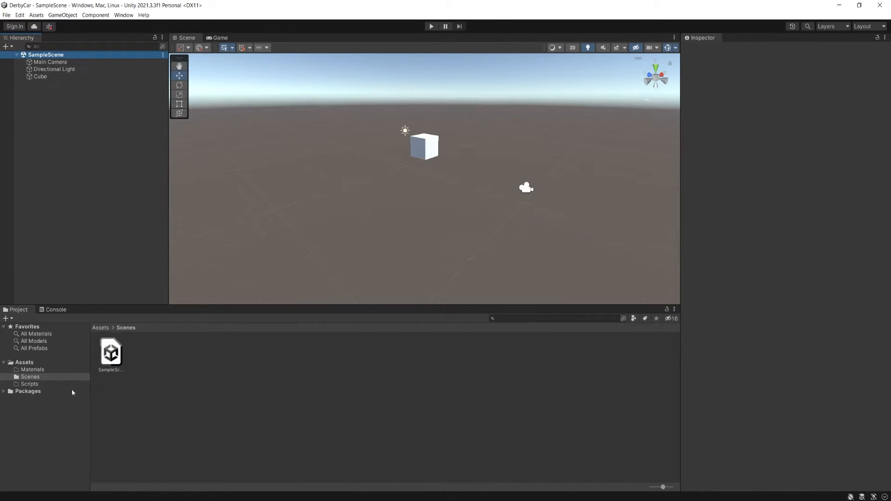
left_click(119, 360)
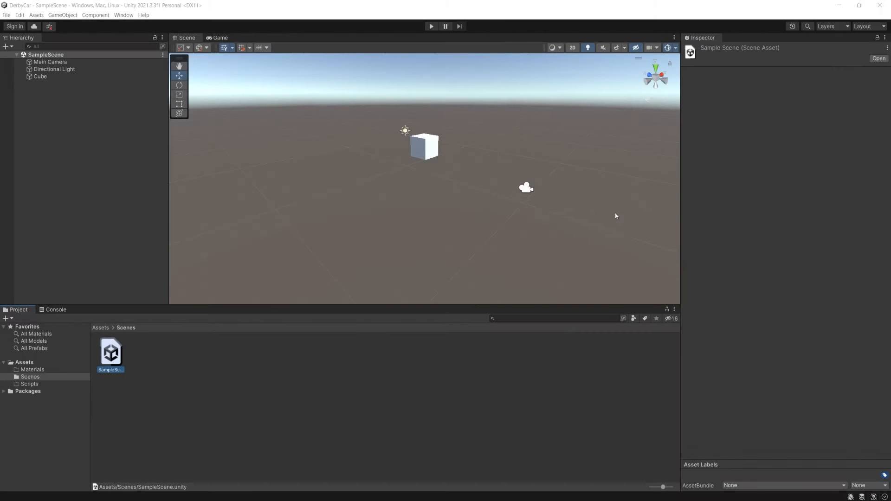
left_click_drag(409, 177, 457, 183, "alt")
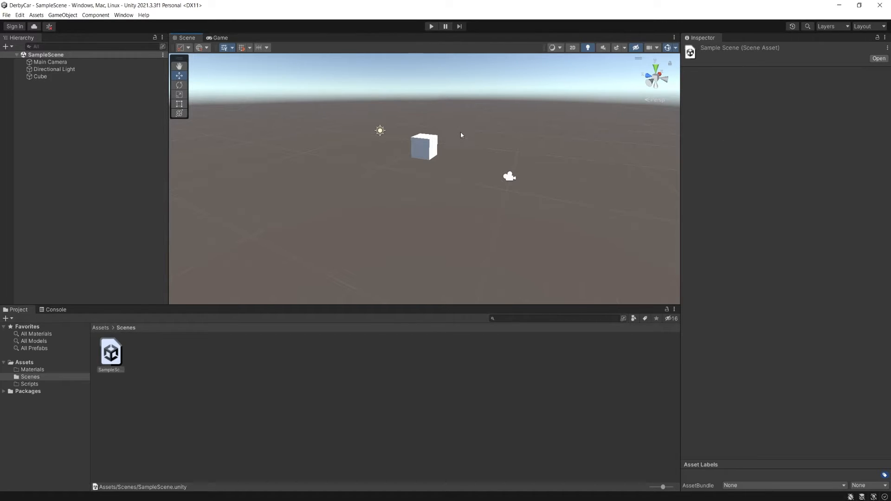
left_click_drag(461, 133, 416, 189, "alt")
left_click_drag(466, 179, 367, 166, "alt")
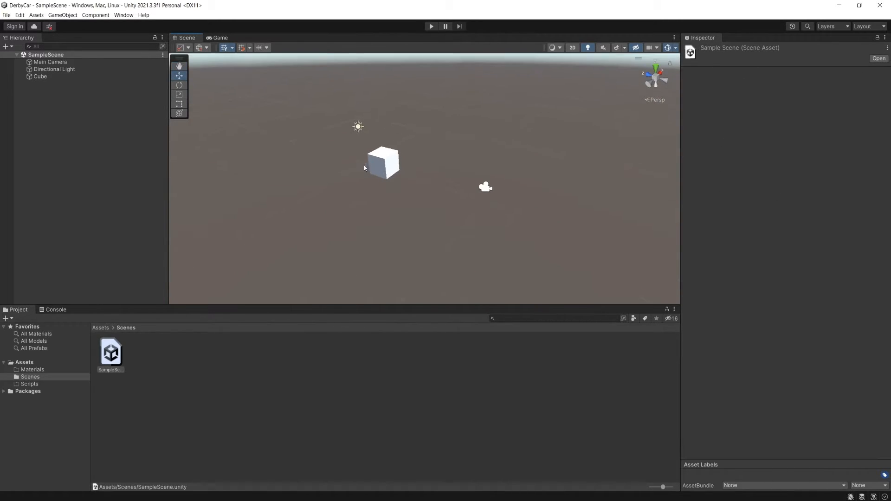
left_click(406, 179)
left_click(389, 159)
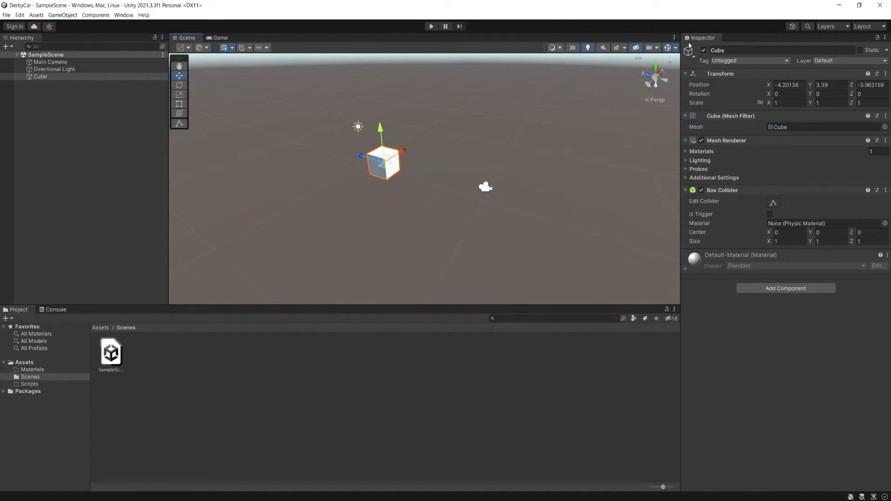
left_click(380, 215)
left_click(397, 165)
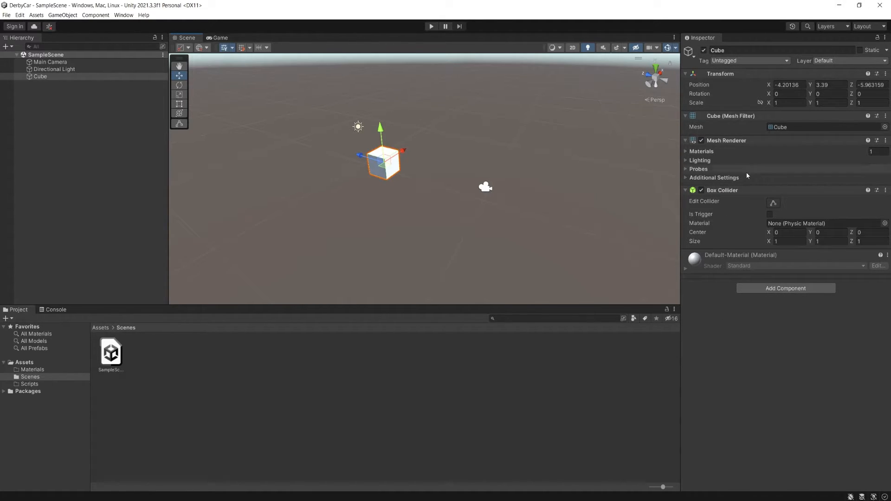
- Create an empty game object in SampleScene, check its Transform component and rename the object EmptyObject
left_click(63, 15)
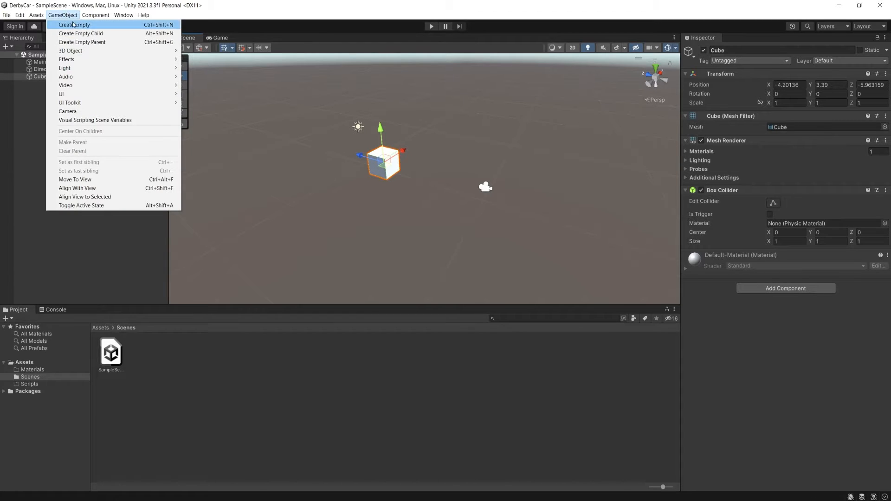
left_click(74, 25)
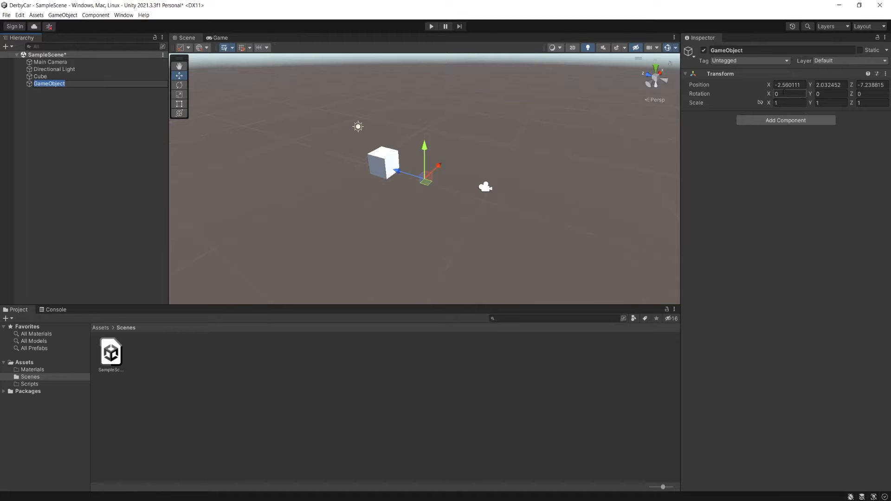
left_click(687, 76)
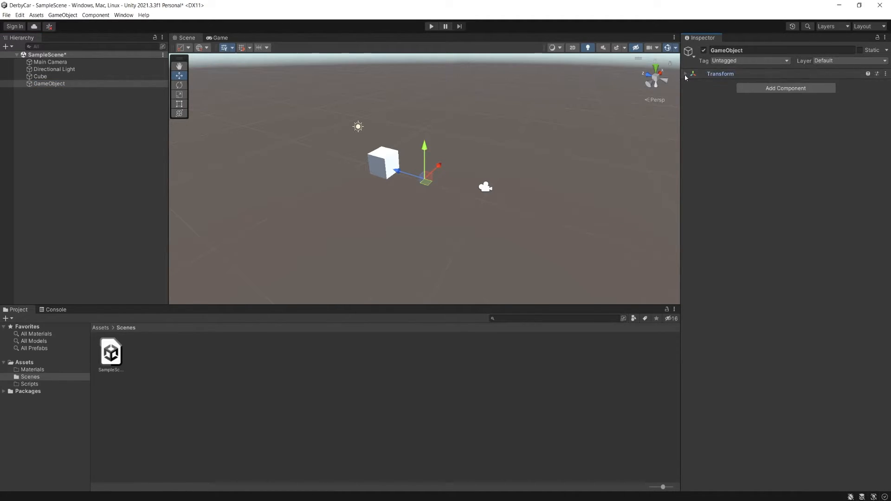
left_click(686, 75)
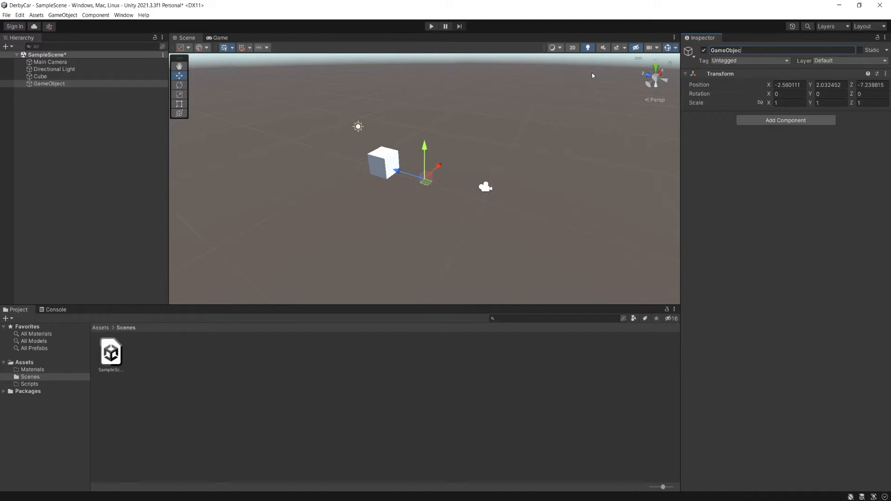
key("BackSpace")
key("BackSpace")
key("BackSpace")
key("BackSpace")
key("BackSpace")
key("BackSpace")
key("BackSpace")
key("BackSpace")
key("BackSpace")
type("tyObject")
key("Return")
- Move EmptyObject along Z to about -8.45 and set its position to X 0, Y 0, Z 0
mouse_move(402, 176)
left_mouse_down()
mouse_move(481, 188)
mouse_move(418, 177)
left_mouse_up()
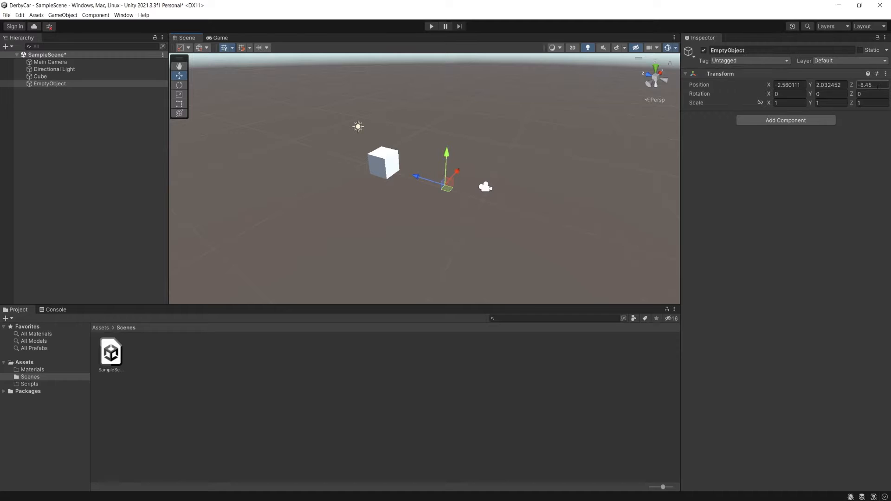
left_click(800, 84)
type("0")
key("Tab")
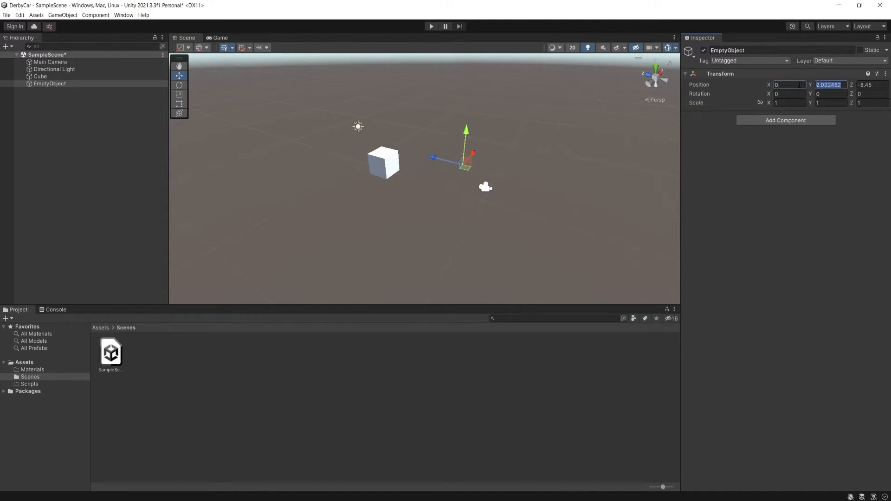
type("0")
key("Tab")
type("0")
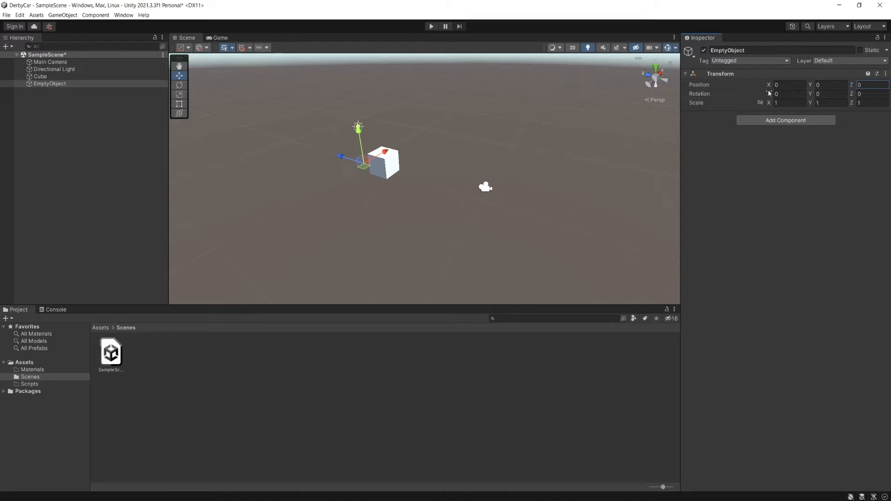
- Deselect EmptyObject to check that it is invisible in the scene, and delete it
left_click_drag(480, 182, 555, 123, "alt")
left_click_drag(386, 174, 408, 160, "alt")
right_click_drag(409, 160, 360, 157, "alt")
left_click(85, 94)
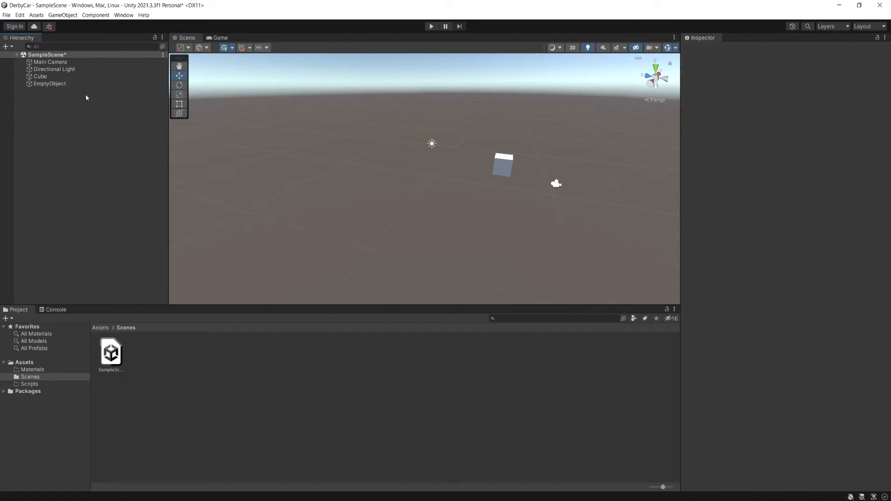
left_click(72, 84)
key("Delete")
- Set the cube's position to X 0, Y 0, Z 0
left_click(493, 154)
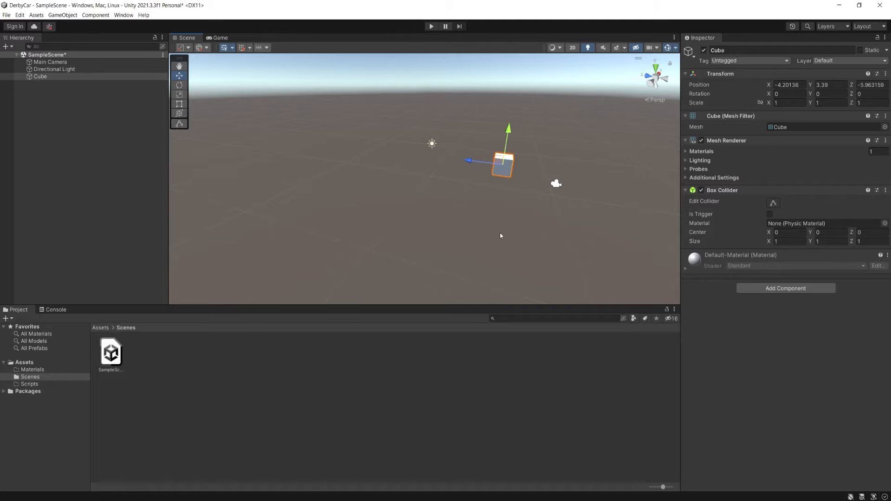
left_click(788, 84)
type("0")
key("Tab")
type("0")
key("Tab")
type("0")
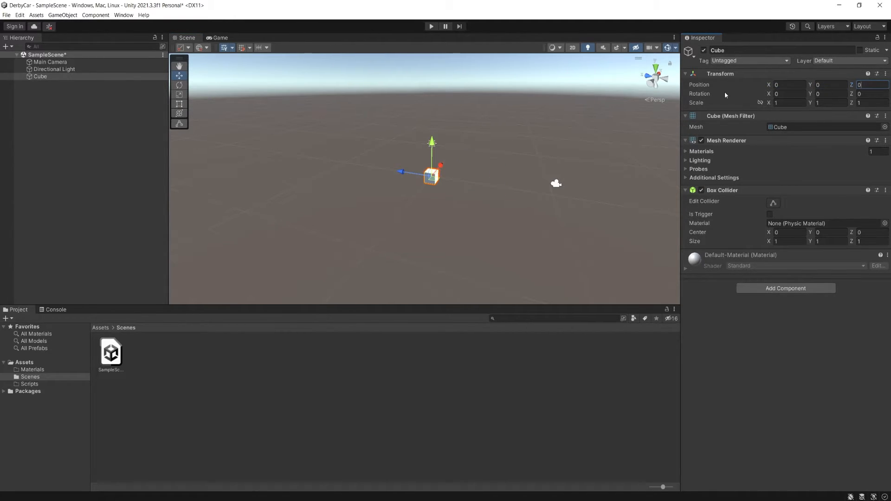
left_click(405, 175)
left_click(870, 84)
- Raise the cube to a Y position of about 1.07 and scale it uniformly to about 4.56
left_click_drag(432, 151, 559, 119)
key("r")
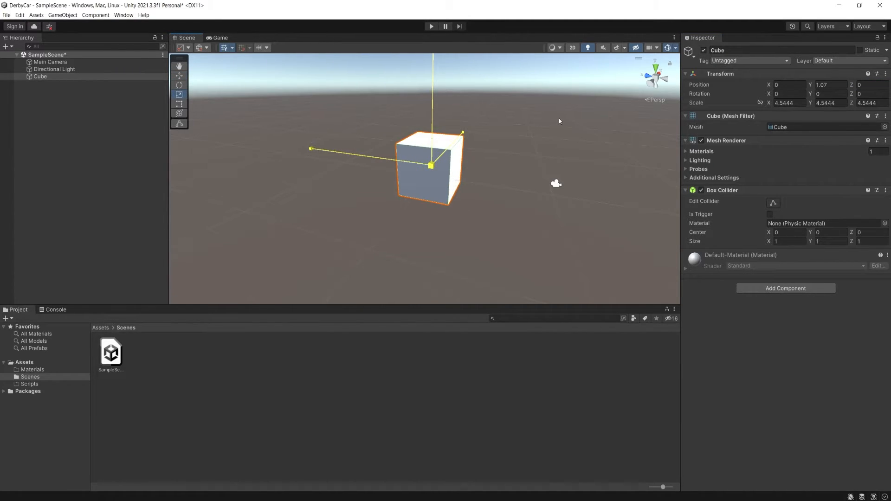
- Rotate the cube freehand to about X 26.7, Y -11.0, Z 7.4 and set its Y position to 0
key("e")
left_click_drag(447, 159, 492, 149)
left_click(787, 87)
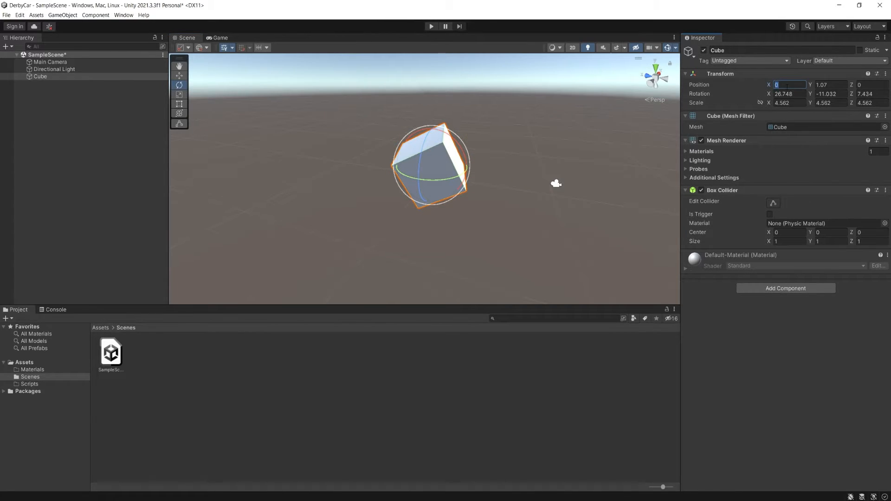
key("Tab")
type("0")
key("Tab")
key("Tab")
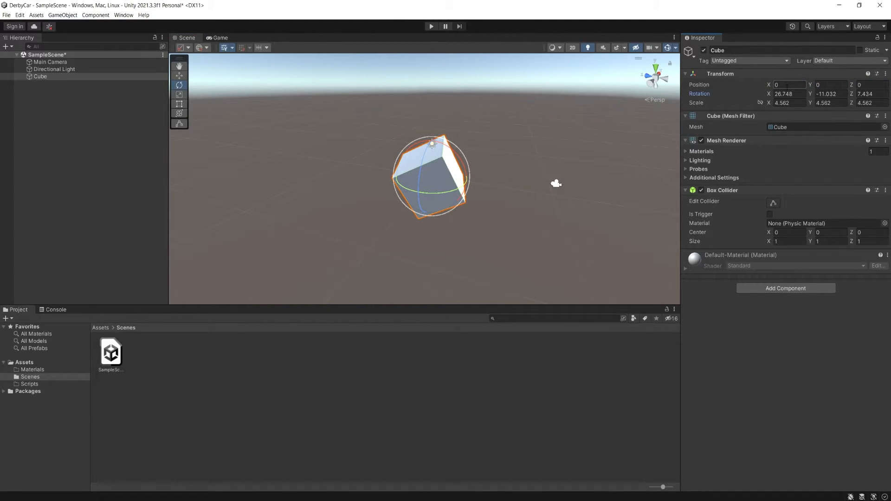
- Disable and re-enable the cube's Box Collider component
left_click(791, 92)
left_click_drag(587, 173, 487, 171, "alt")
left_click(504, 131)
left_click(451, 166)
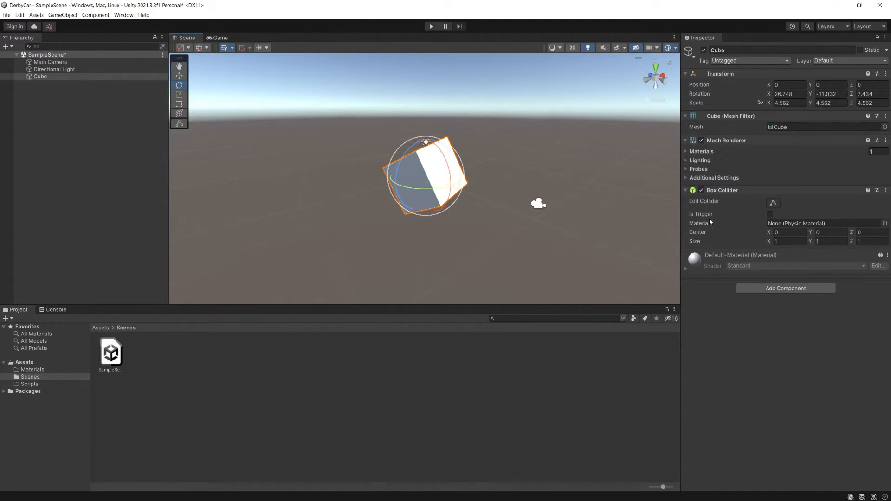
left_click(702, 190)
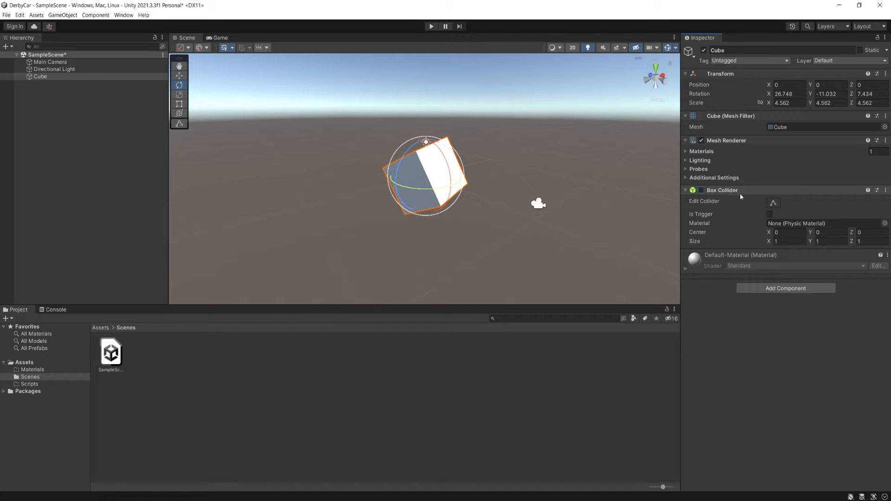
left_click(701, 191)
- Remove the Box Collider component from the cube and undo the removal
right_click(724, 191)
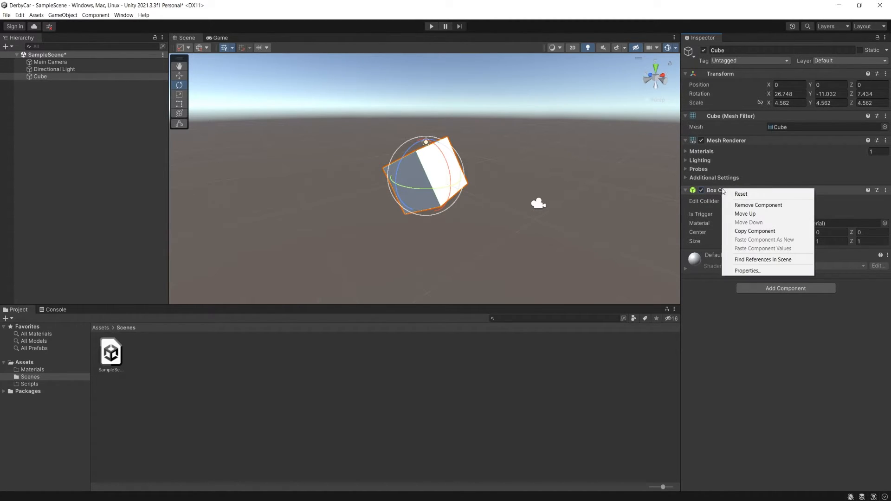
left_click(741, 206)
key("ctrl+z")
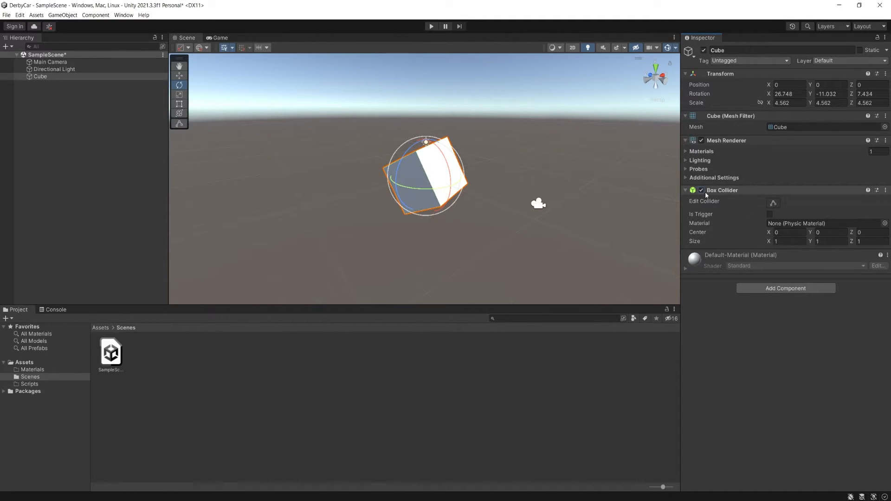
- Add a Light component to the cube and collapse its Light and Box Collider components
left_click(786, 289)
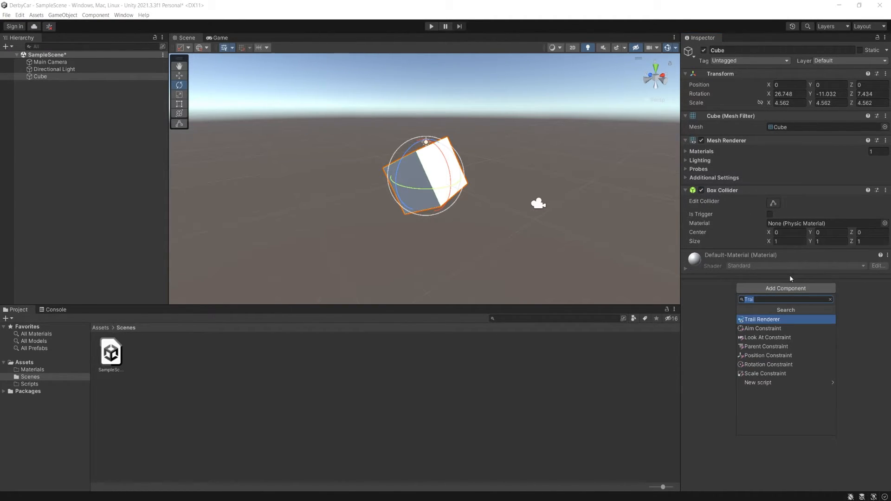
type("Light")
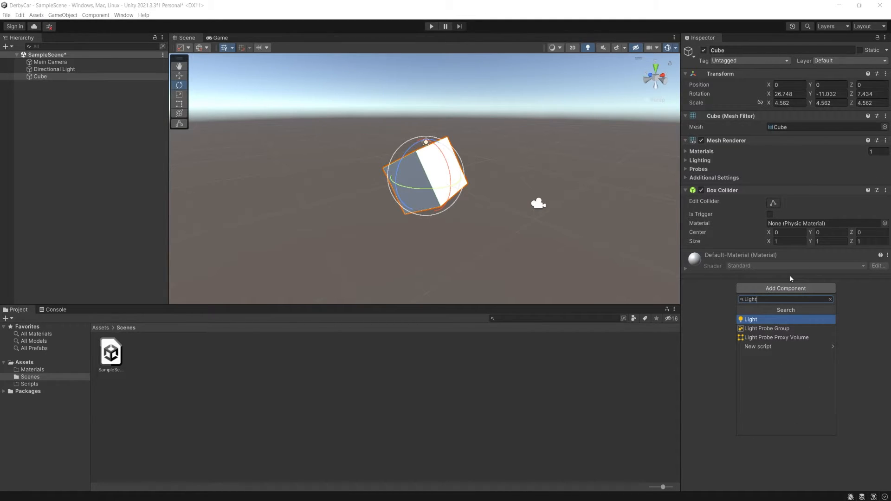
key("Return")
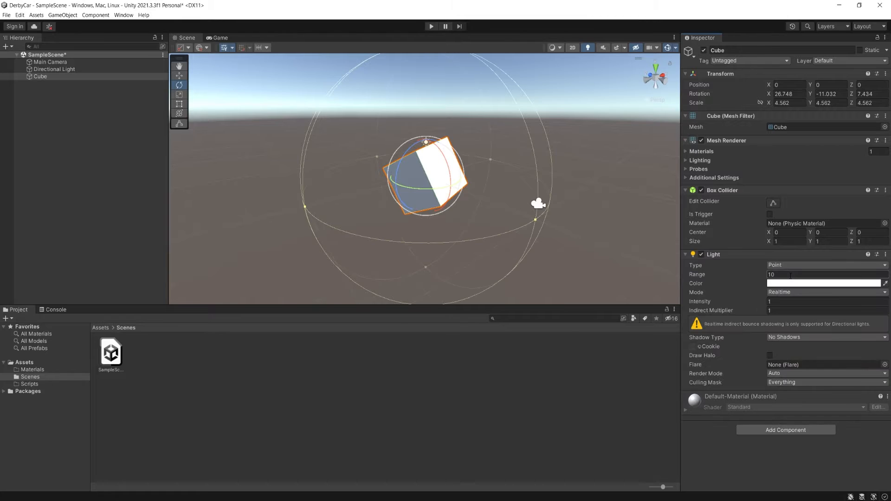
left_click_drag(435, 166, 562, 109, "alt")
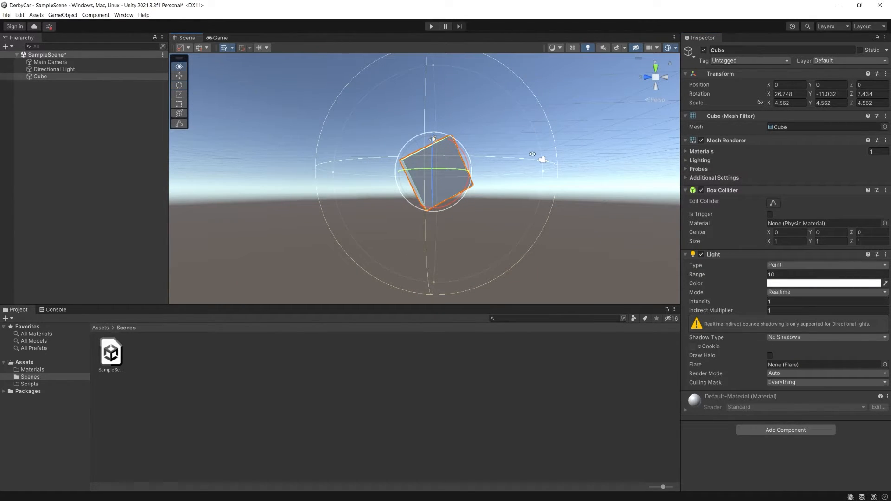
left_click_drag(559, 110, 687, 251, "alt")
left_click(686, 254)
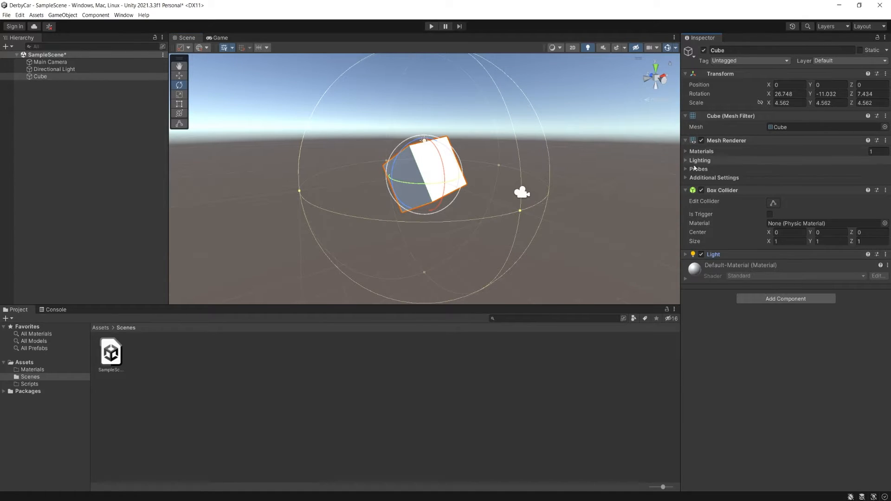
left_click(685, 190)
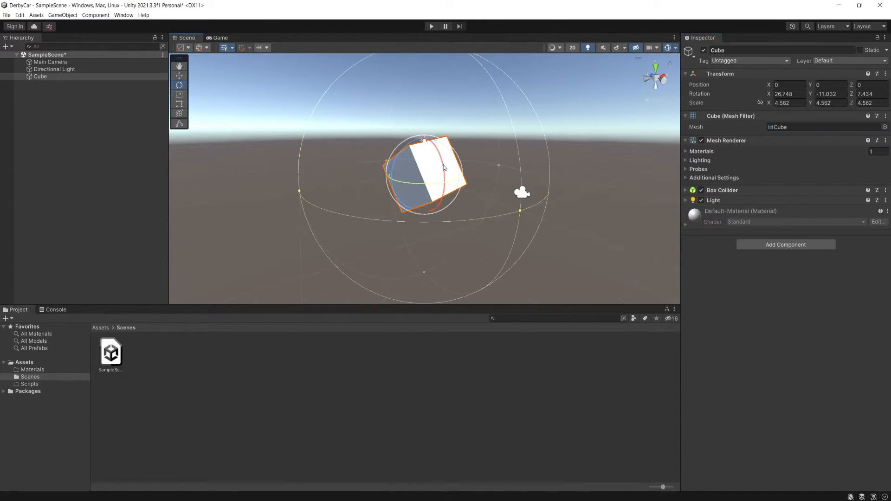
- Inspect the components of the Directional Light, Main Camera and Cube in turn
left_click(58, 69)
left_click(64, 63)
left_click(64, 76)
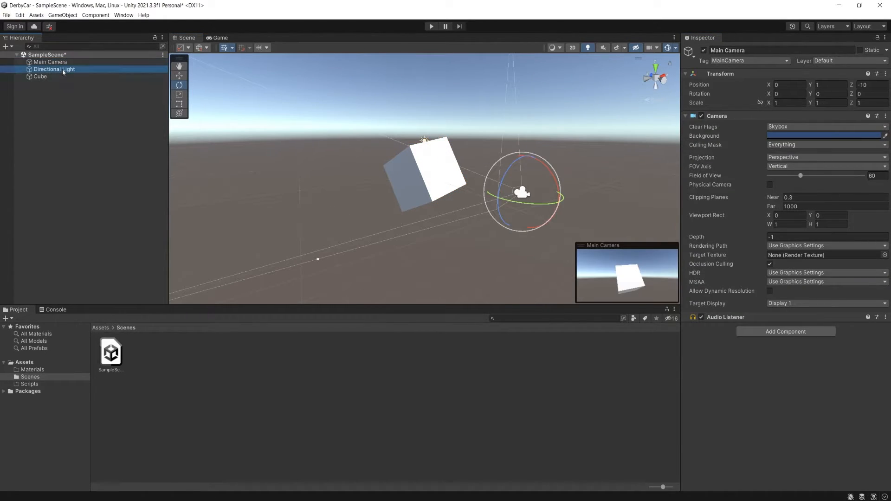
- Create a point light in SampleScene and name it Light
left_click(65, 14)
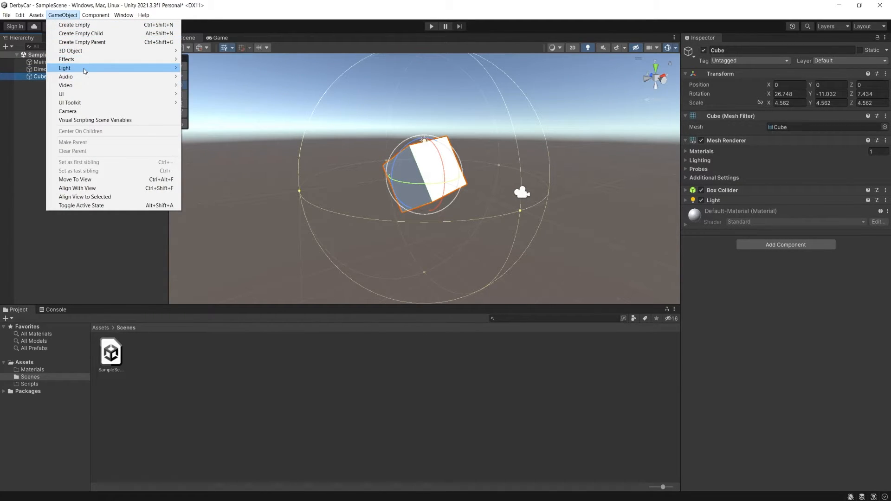
left_click(204, 77)
type("w")
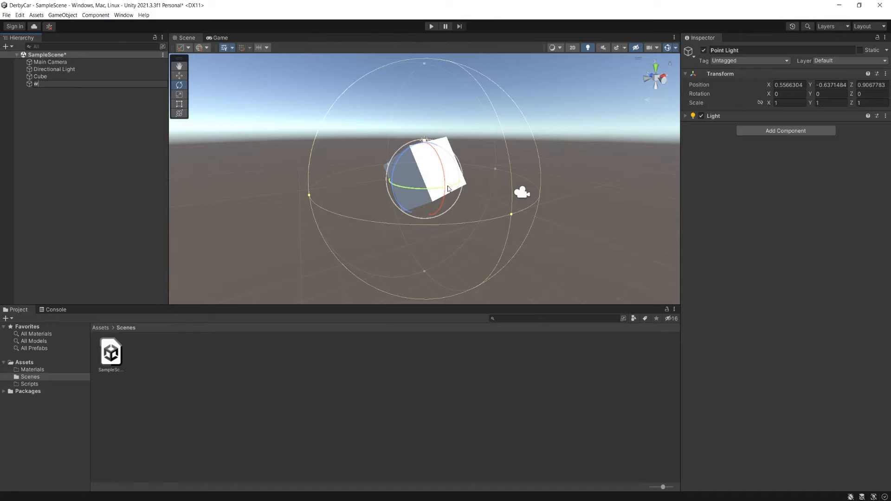
key("BackSpace")
type("Light")
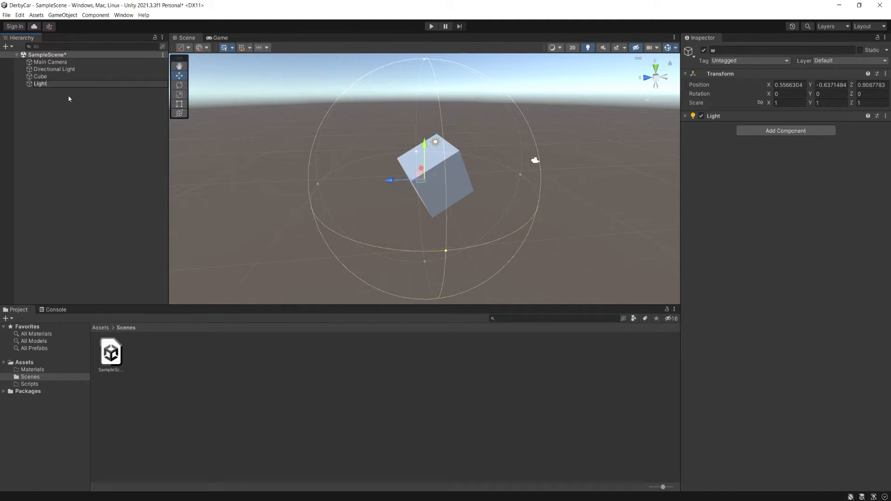
key("Return")
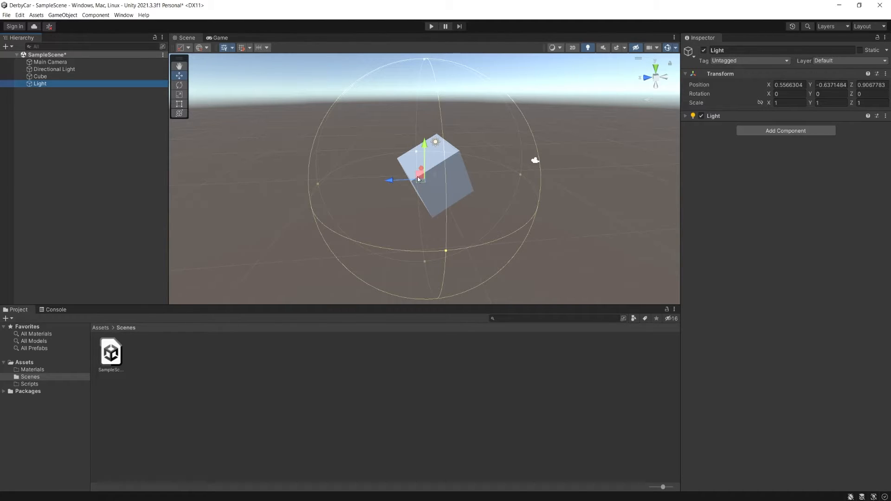
- Move the Light object along the Z axis clear of the cube and deselect it
left_click_drag(406, 181, 334, 181)
scroll(631, 279, "up", 5)
left_click(558, 207)
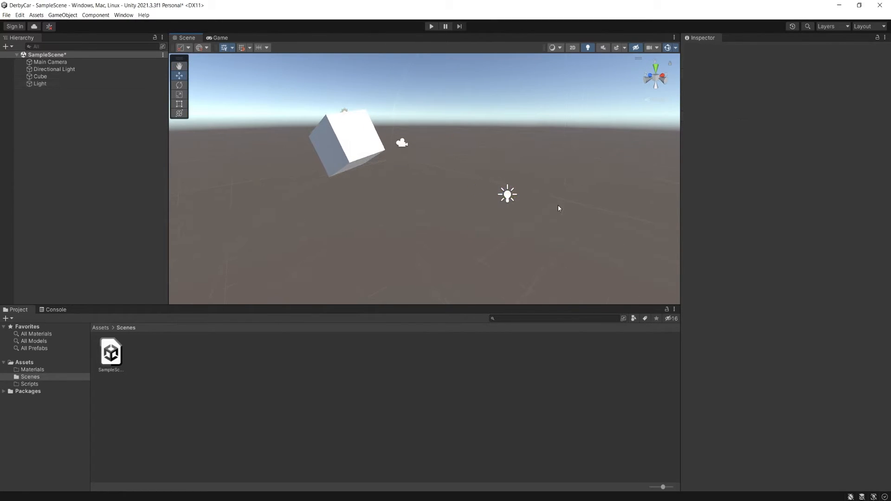
- Create a capsule in SampleScene
left_click(62, 15)
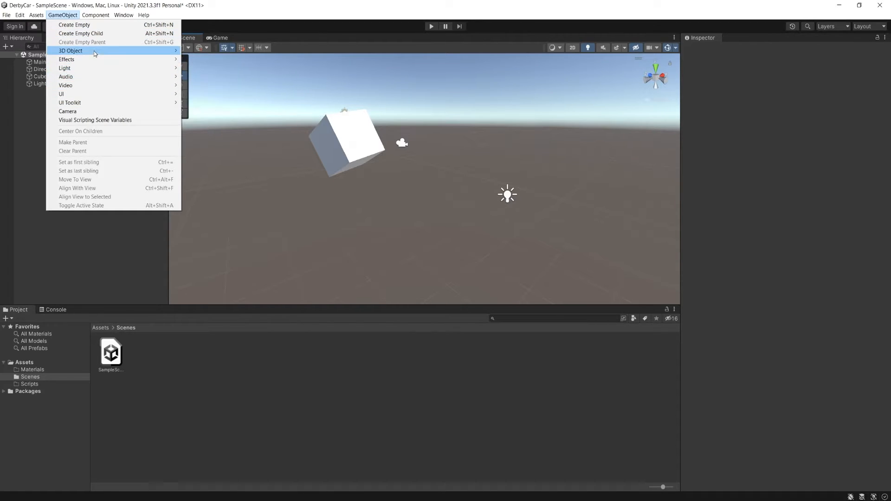
mouse_move(113, 52)
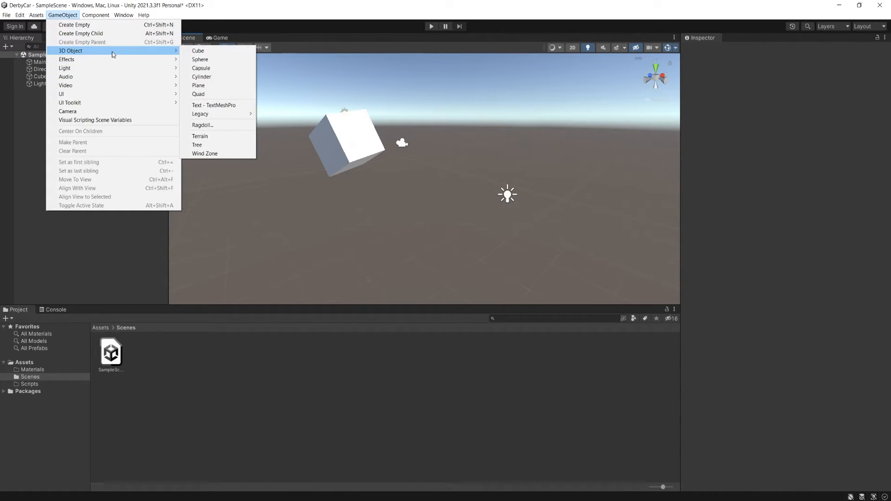
left_click(210, 71)
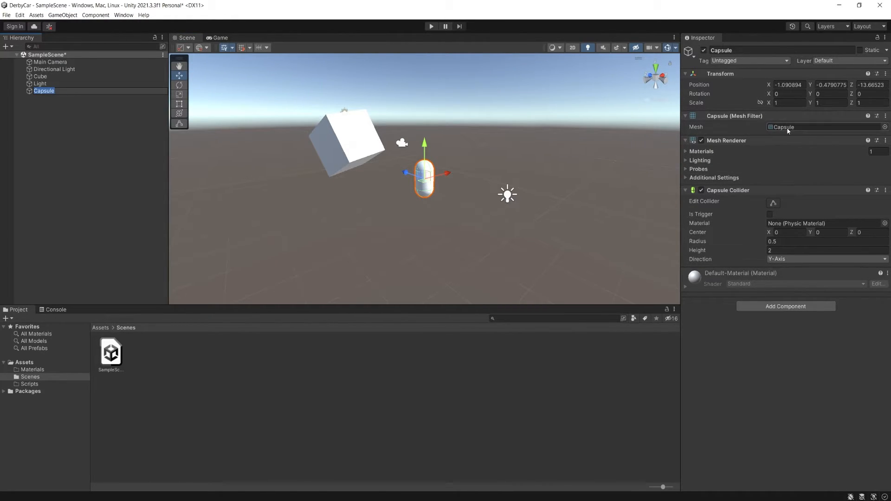
left_click_drag(512, 98, 483, 100, "alt")
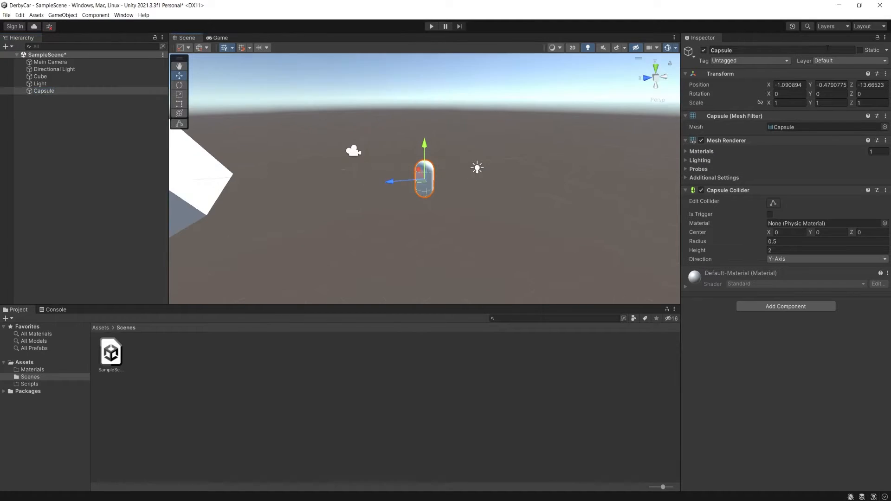
- Set the capsule's position to X 0, Y 0 and Z -10.7, then deselect it
left_click(798, 84)
type("0")
key("Tab")
type("0")
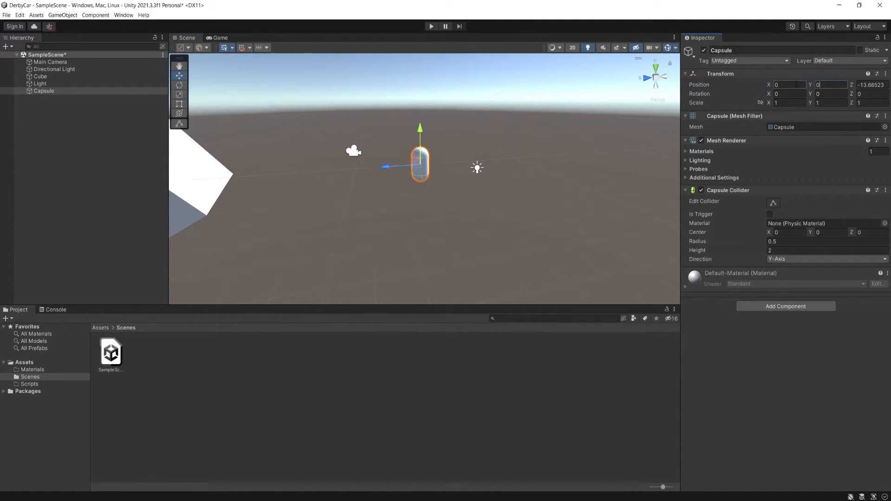
key("Tab")
type("0f")
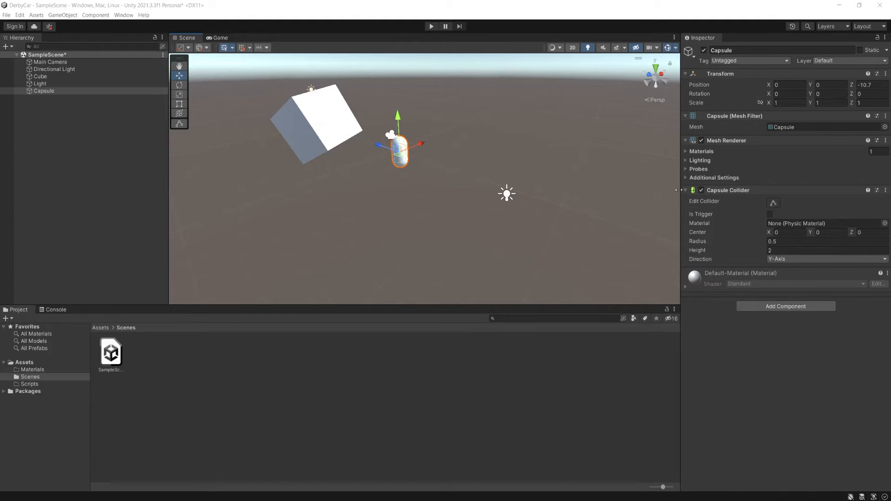
left_click(427, 159)
- Create an empty game object in SampleScene
left_click(63, 15)
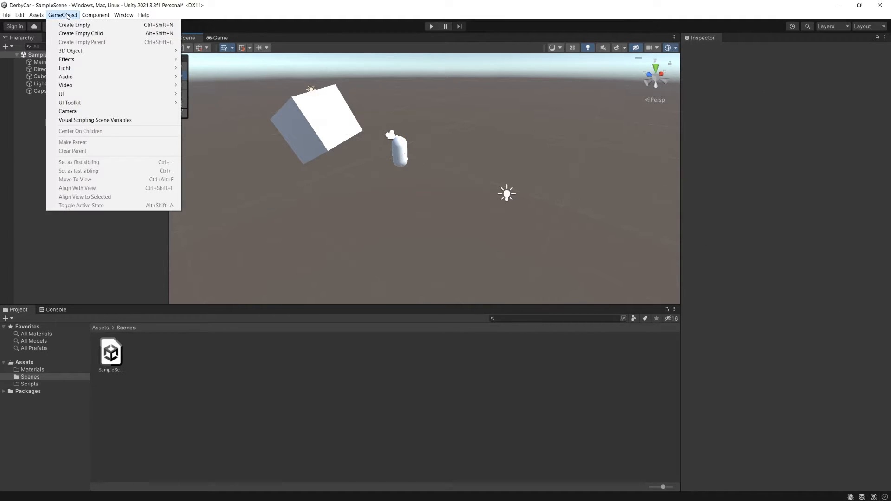
mouse_move(93, 51)
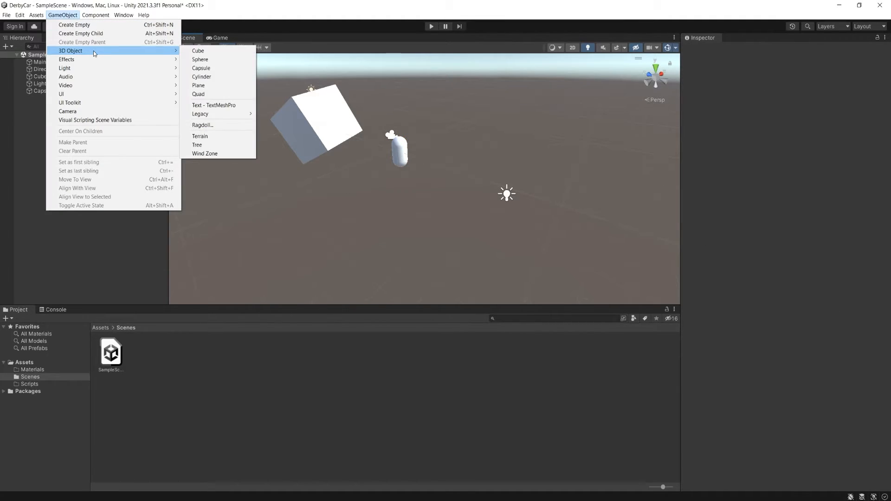
left_click(70, 26)
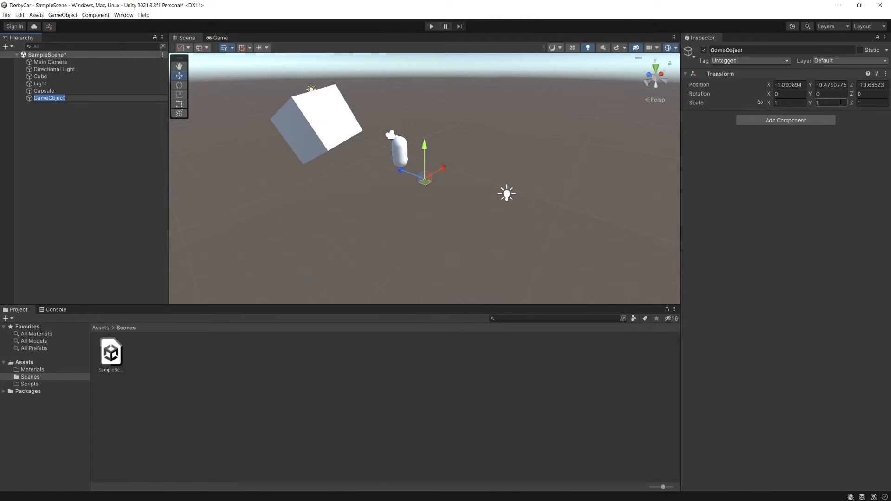
- Create a second cube in SampleScene and expand its Box Collider component
left_click(63, 15)
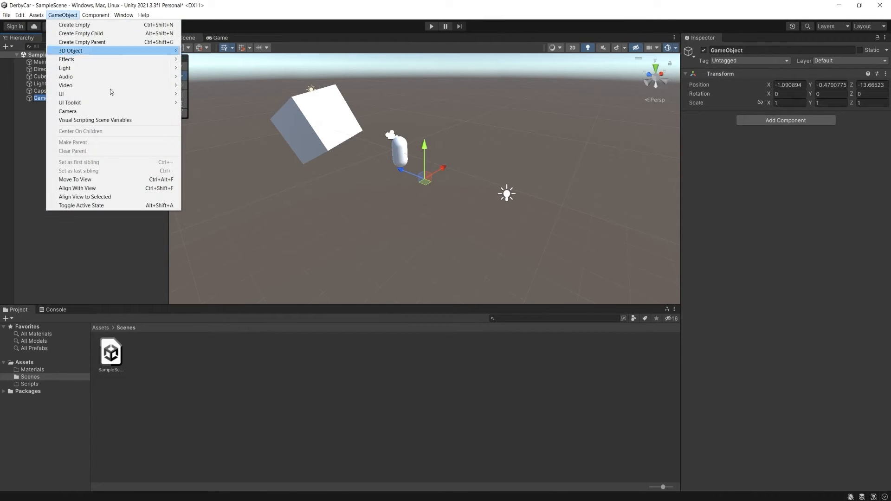
mouse_move(100, 52)
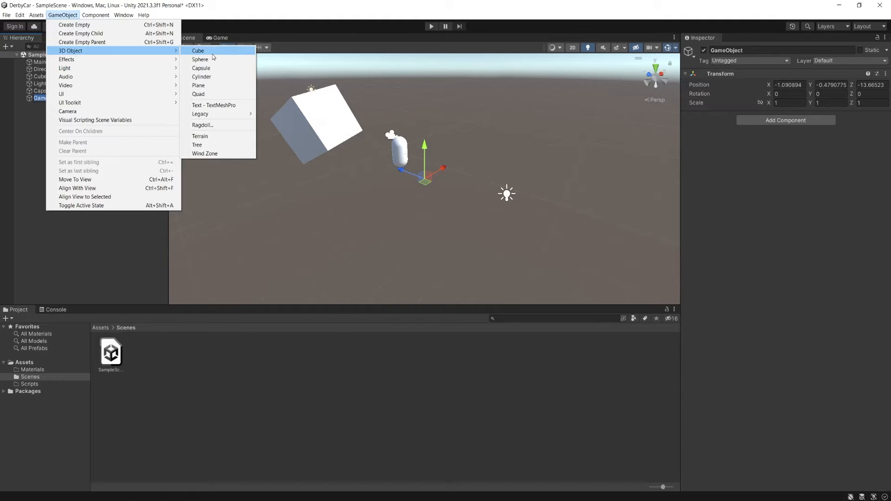
left_click(197, 51)
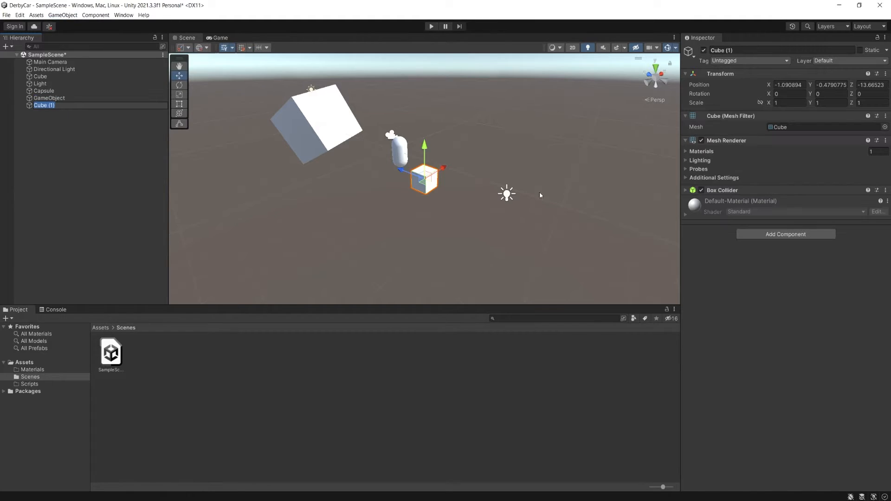
left_click(760, 50)
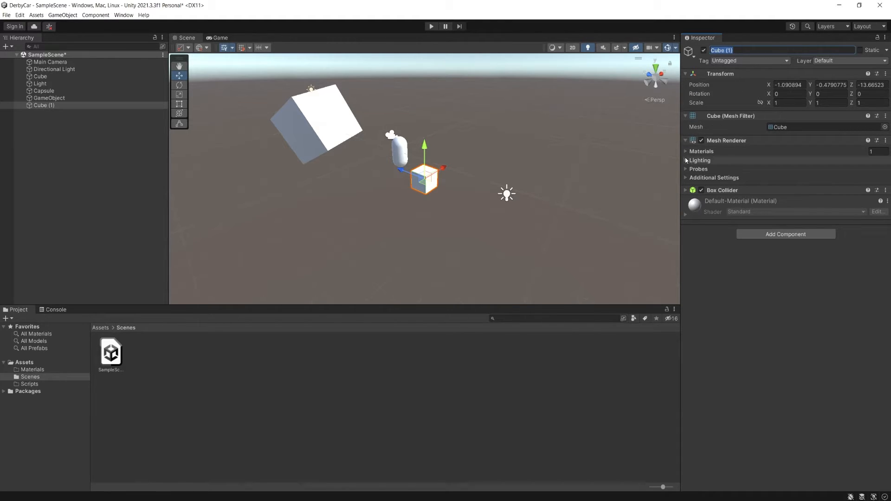
left_click(686, 190)
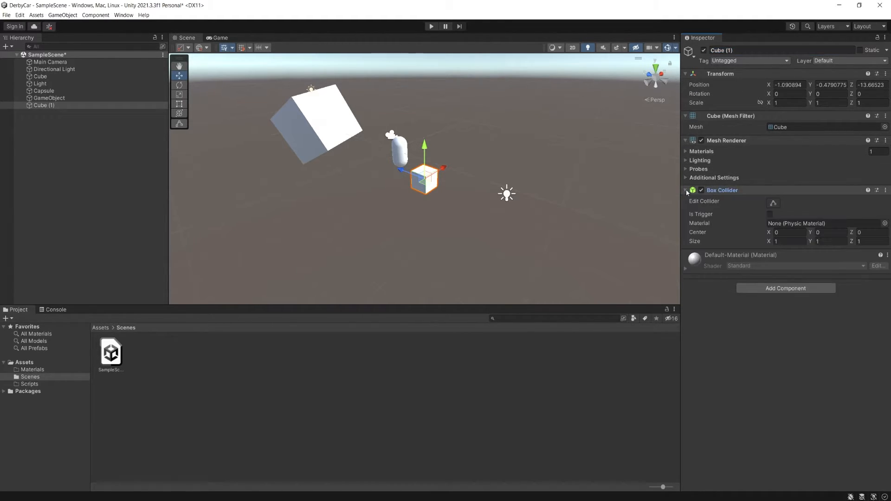
left_click(686, 190)
left_click(686, 190)
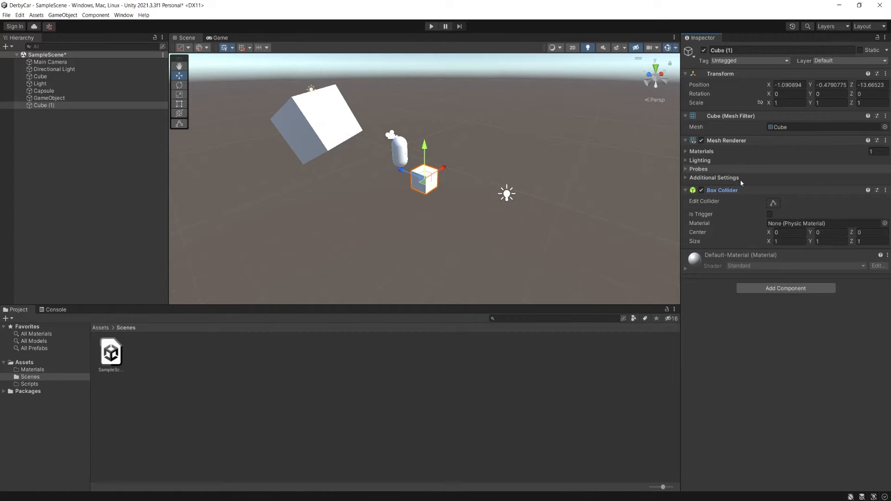
- Add a Light component to the second cube
left_click(771, 289)
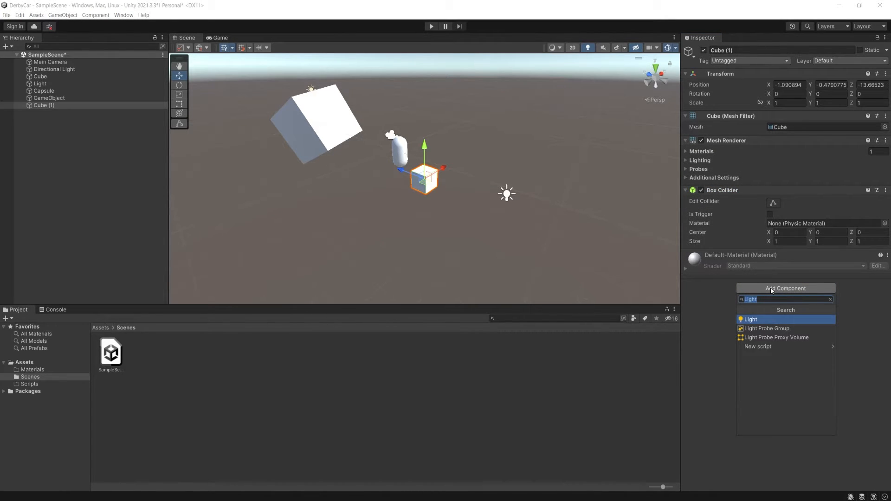
type("Light")
key("Return")
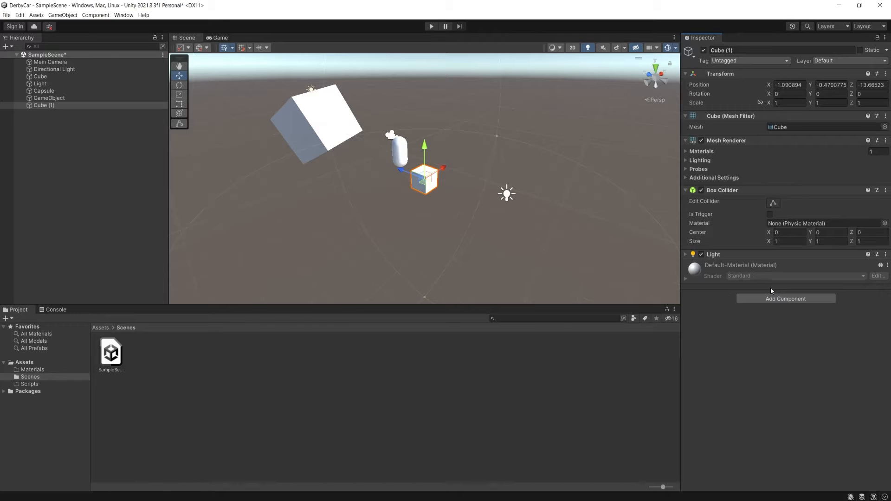
- Add an Audio Source component to the second cube and collapse its settings
left_click(776, 300)
type("Audio")
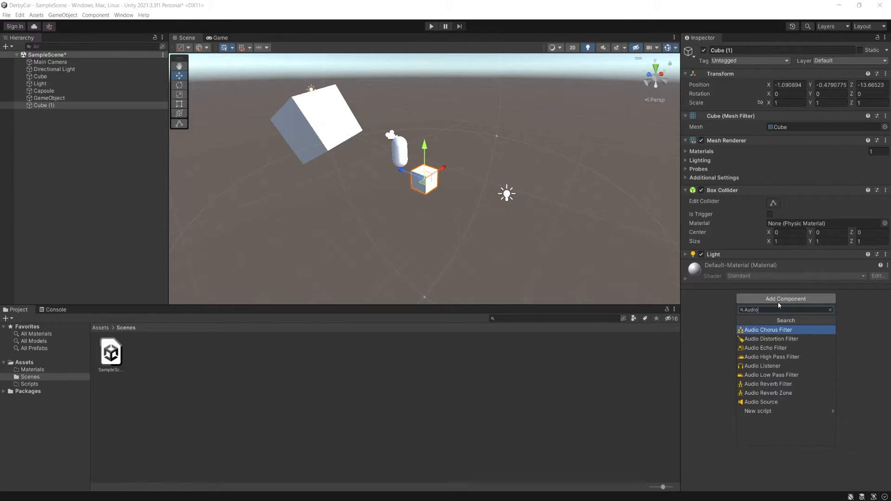
type(" Source")
key("Return")
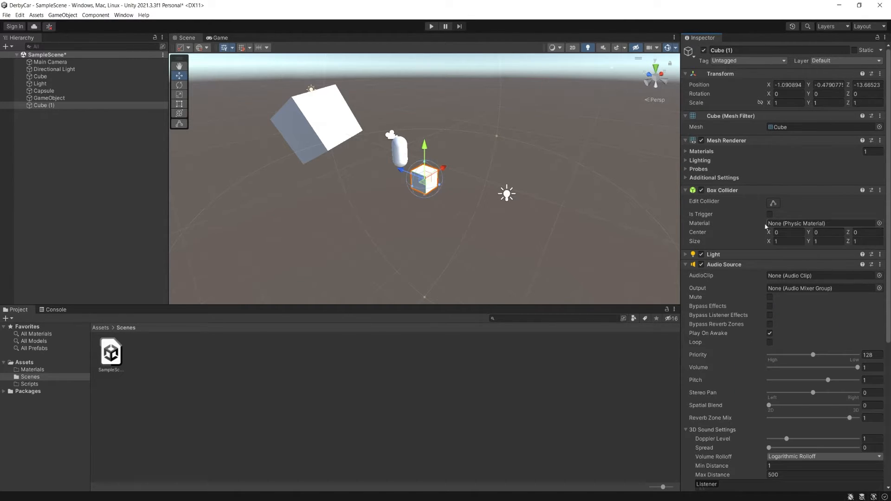
scroll(765, 223, "down", 4)
left_click(686, 143)
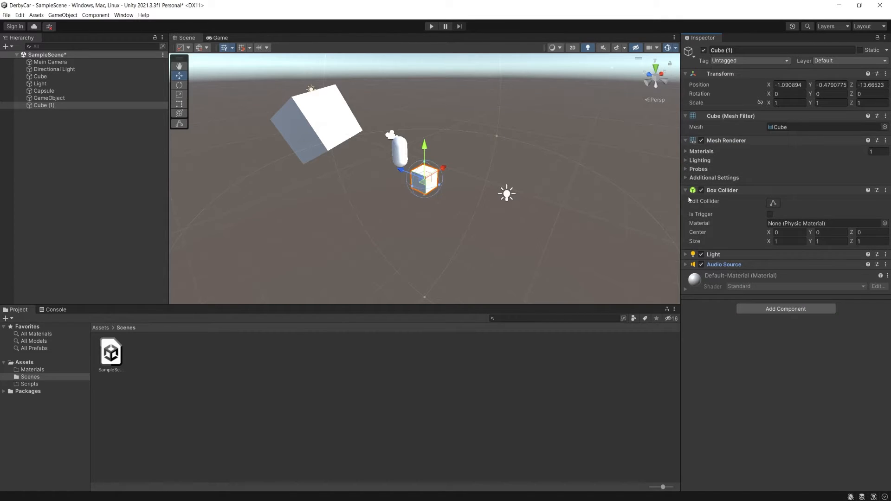
- Look through the component categories available for the second cube and expand its Audio Source settings
left_click(774, 308)
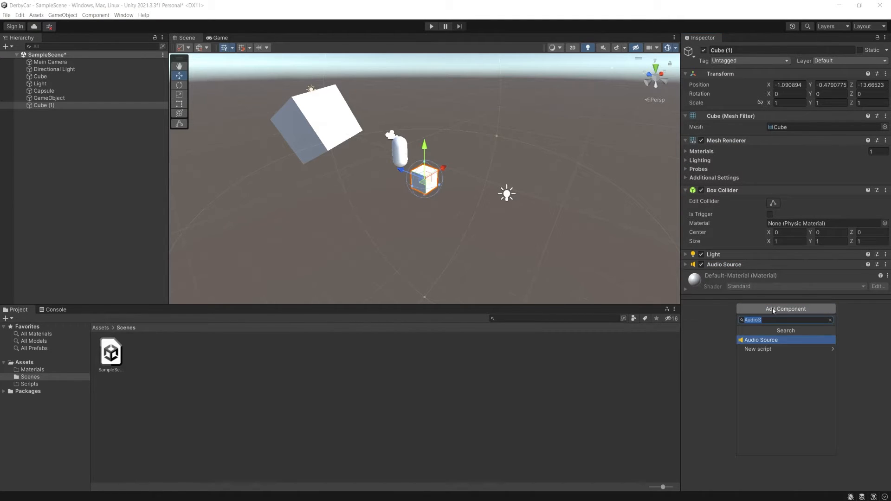
key("BackSpace")
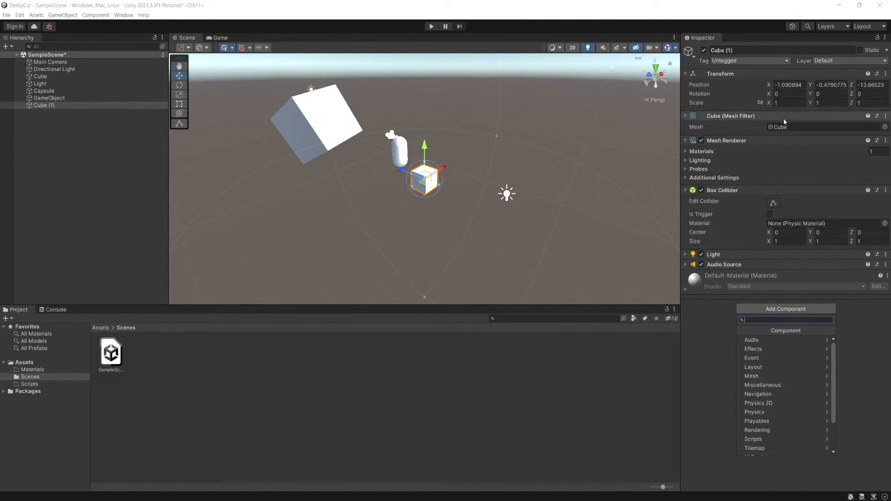
left_click(869, 325)
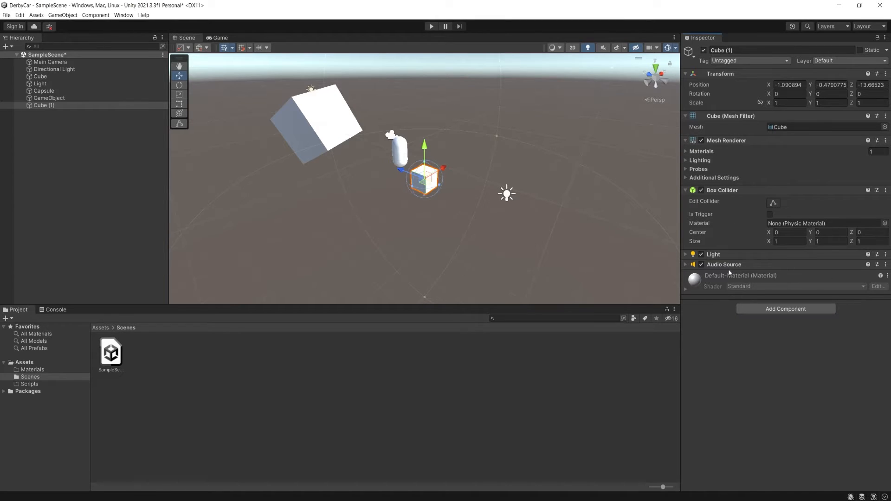
left_click(692, 265)
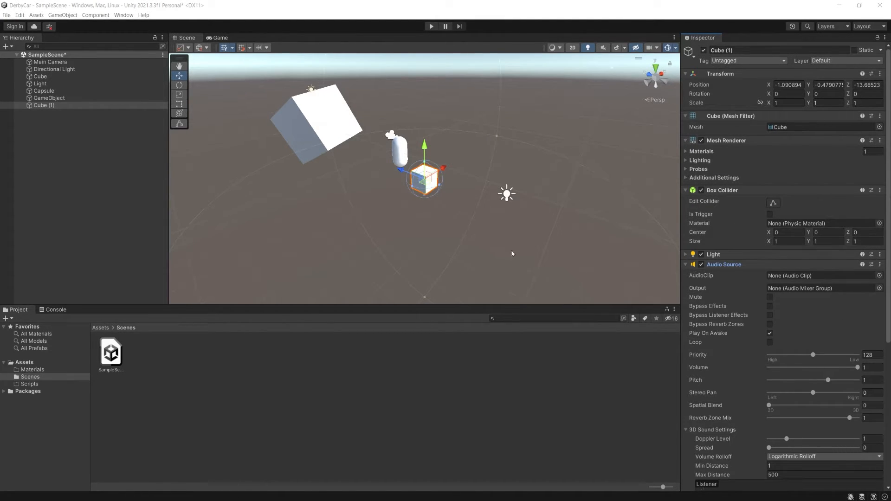
left_click_drag(495, 253, 459, 171, "alt")
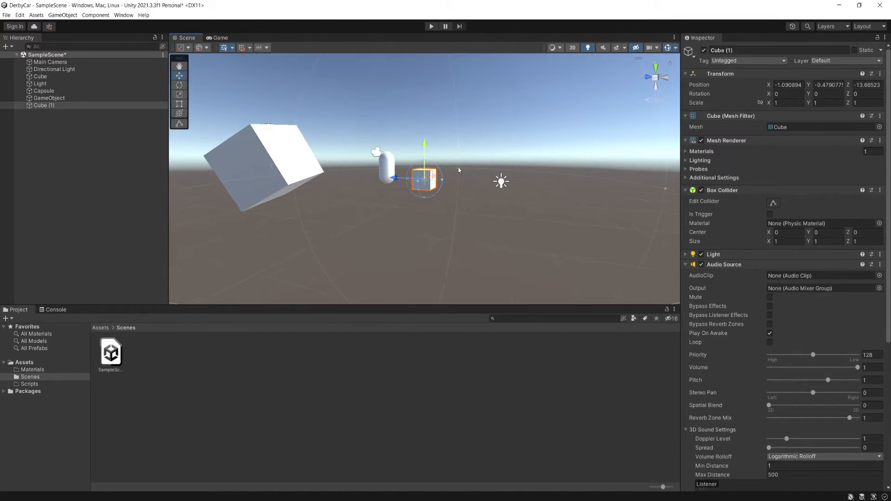
- Create another empty game object and move it along the Z axis to about -20.52, clear of the other objects
left_click(65, 16)
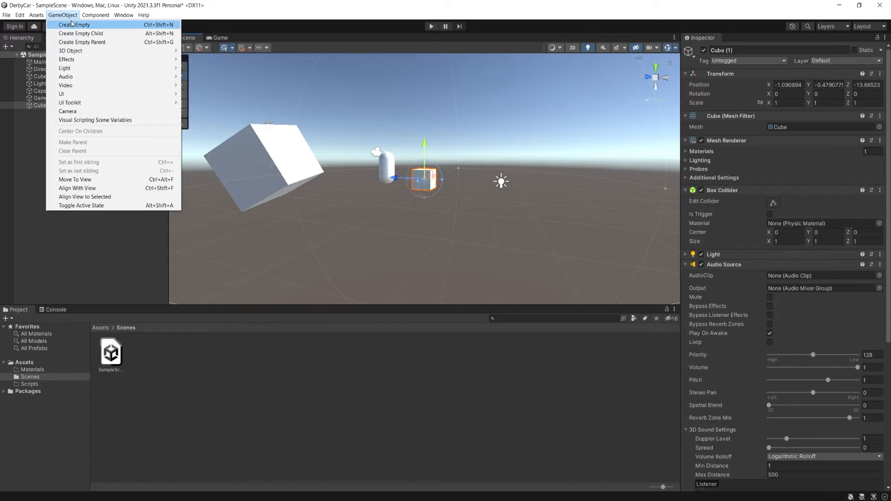
left_click(73, 27)
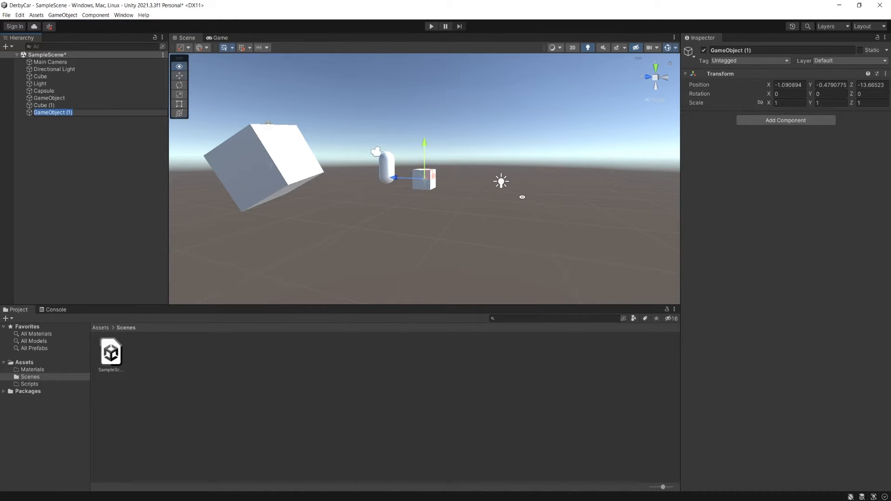
left_click_drag(521, 198, 476, 231, "alt")
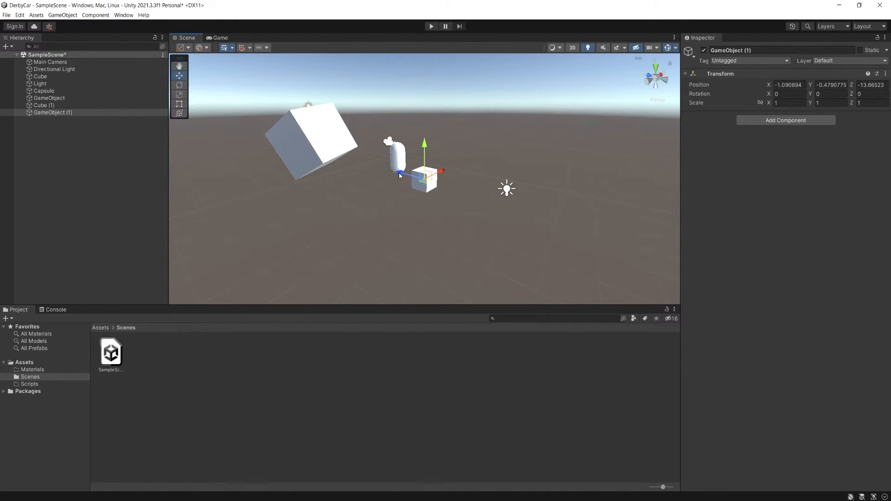
left_click_drag(399, 175, 535, 207)
middle_click_drag(536, 207, 429, 203)
- Rename the newest empty game object to Cube
left_click_drag(766, 50, 684, 34)
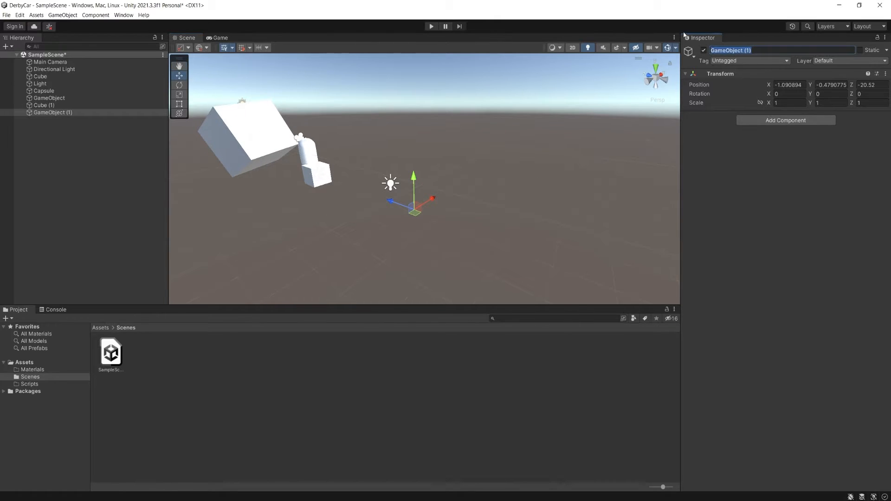
type("Cube")
key("Return")
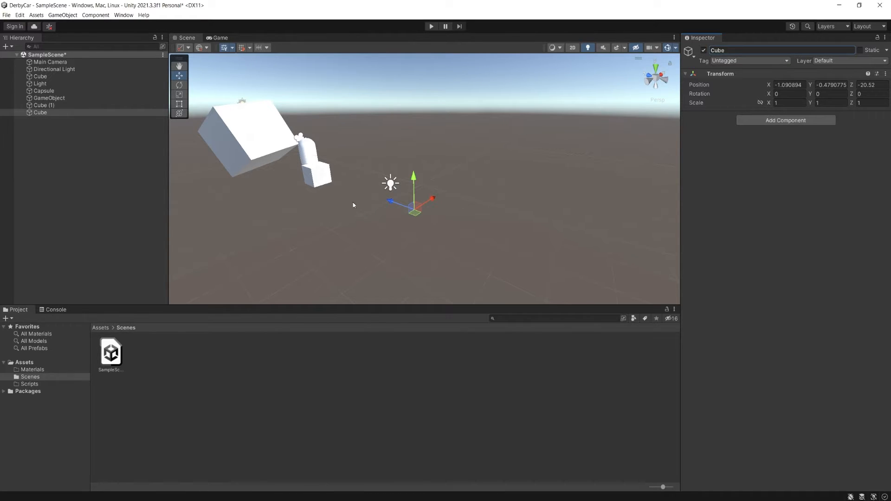
- Inspect the components of the small cube and the Light object
left_click(321, 183)
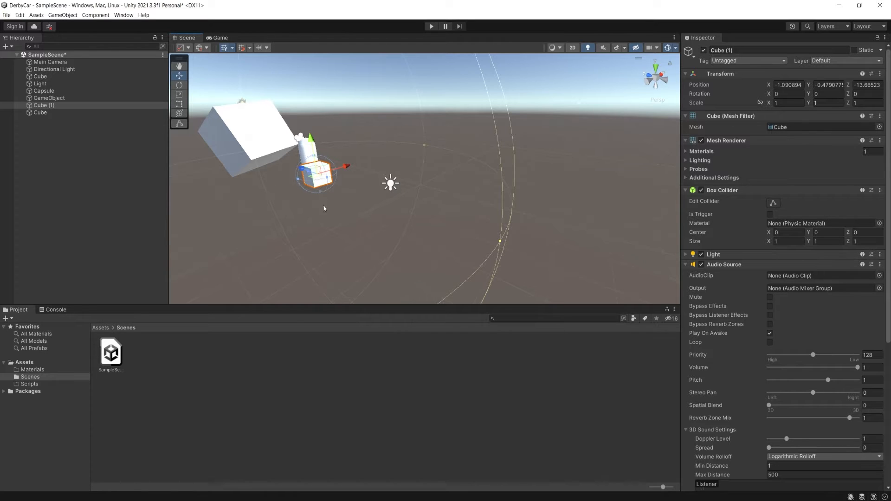
left_click(391, 184)
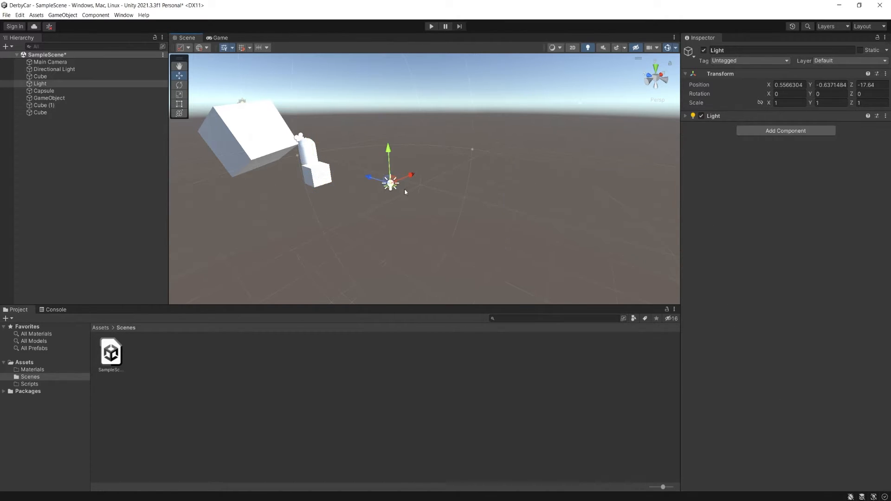
- Rename the empty Cube object at the end of the scene hierarchy to NewCube
left_click(46, 113)
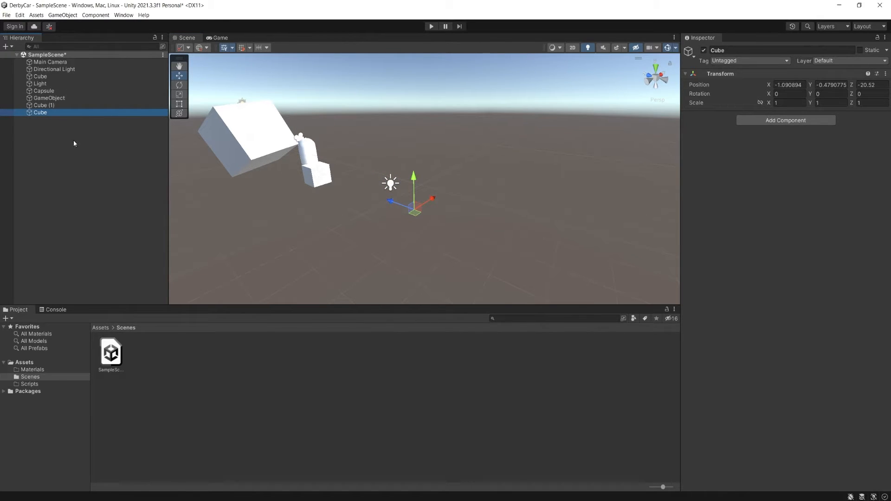
key("F2")
type("New")
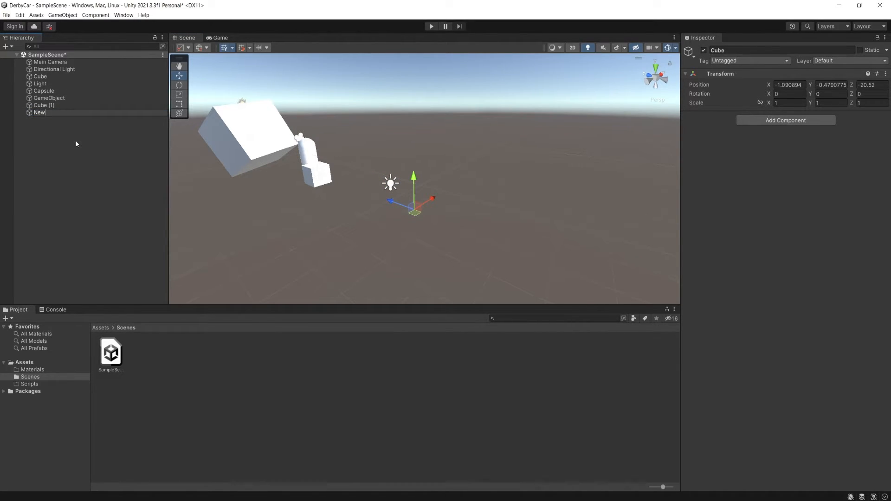
type("Cube")
key("Return")
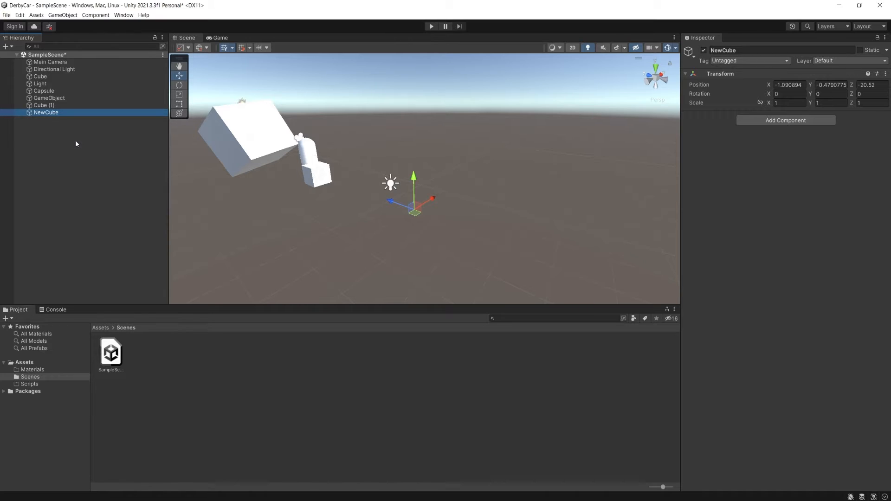
- Add a Mesh Renderer component to NewCube and collapse its Materials list
left_click(793, 121)
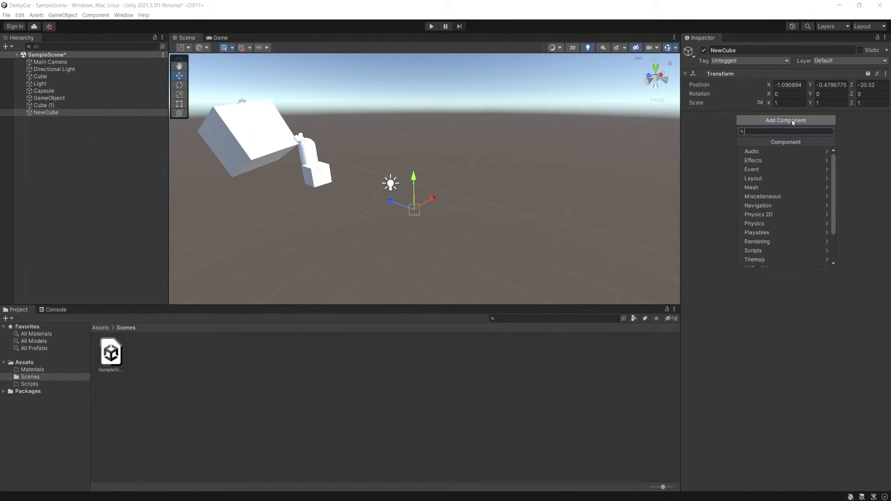
type("MeshRe")
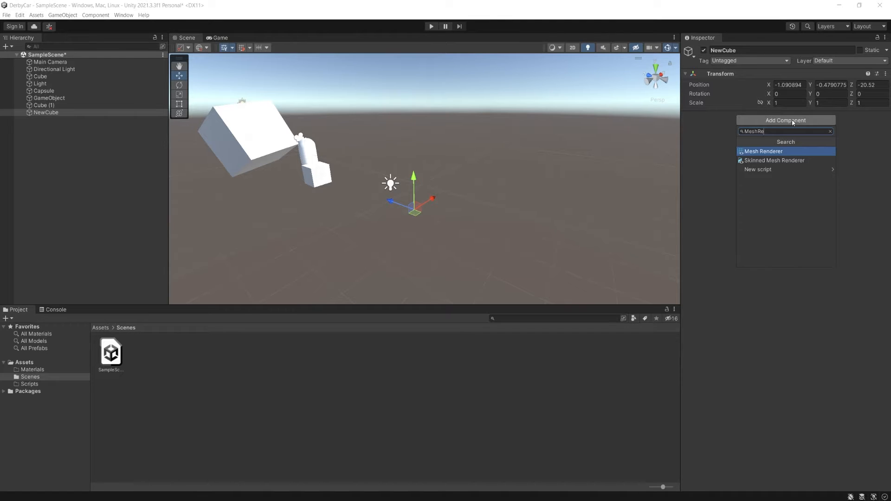
key("Return")
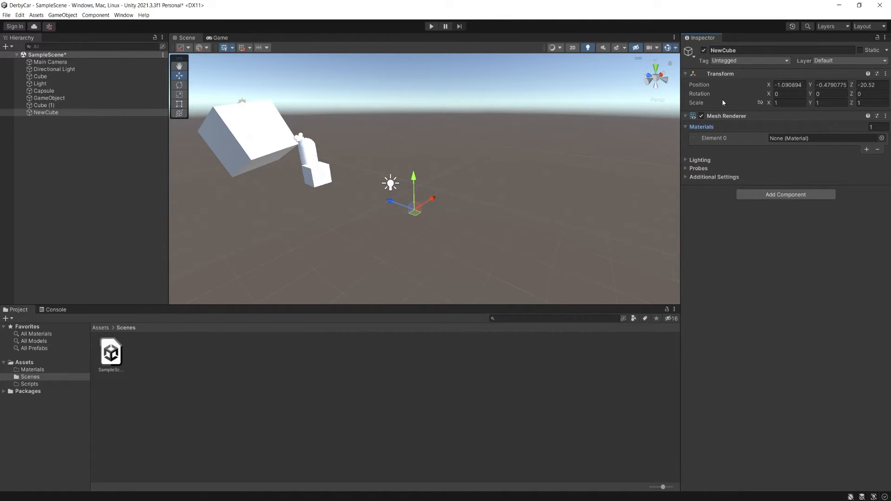
left_click(686, 127)
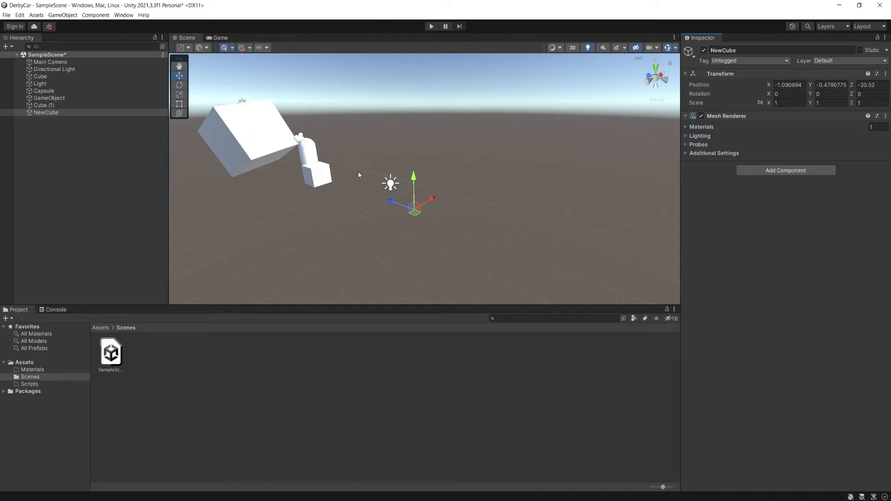
- Check the components of the small cube and the Light object, and add a Mesh Filter component to NewCube
left_click(318, 174)
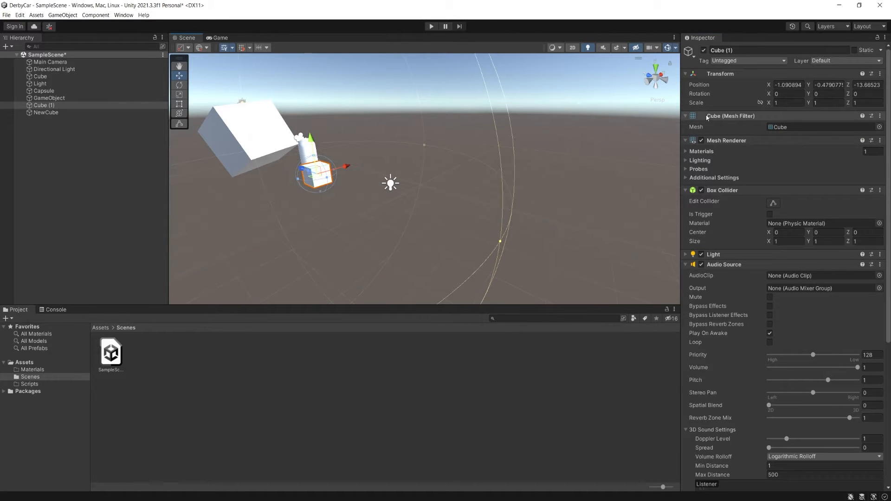
left_click(394, 183)
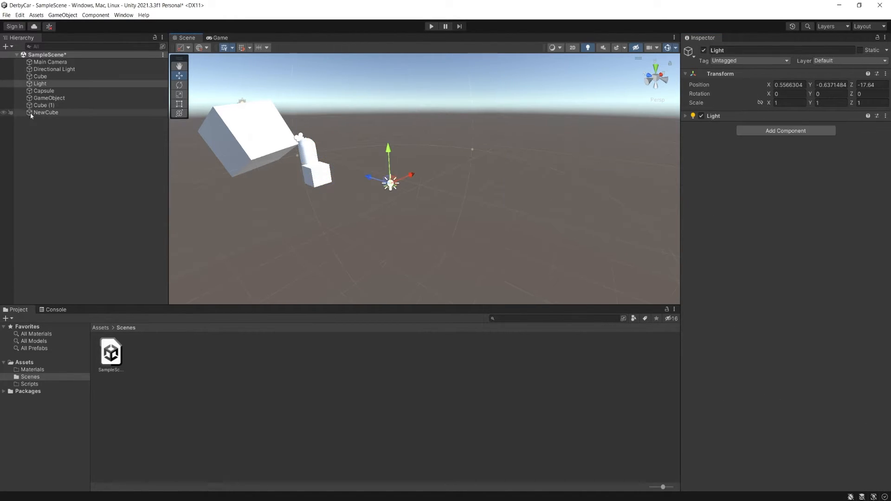
left_click(49, 113)
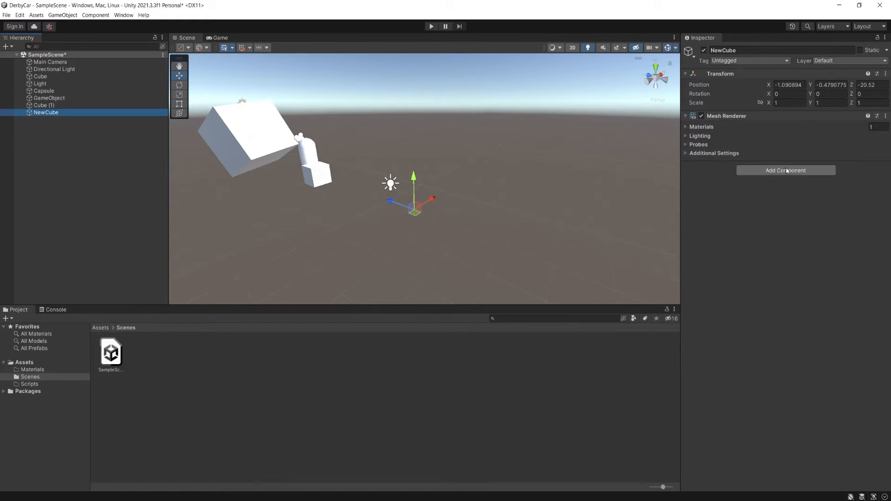
left_click(786, 170)
type("MeshFil")
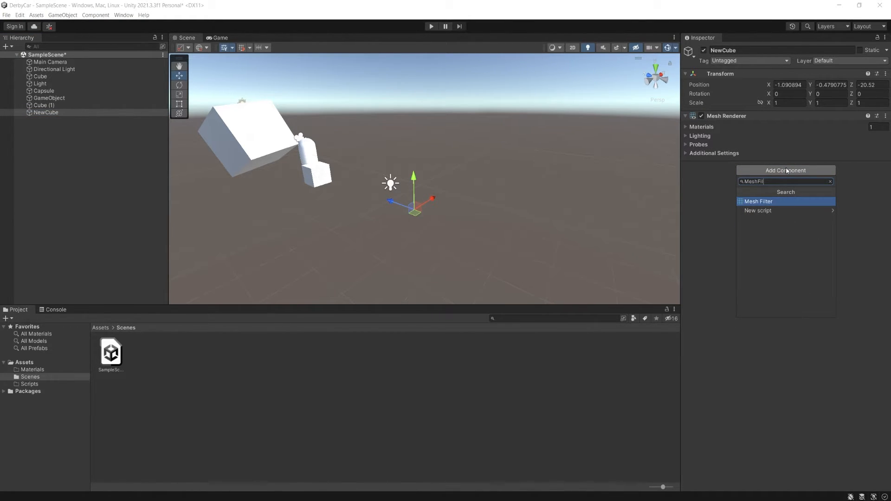
key("Return")
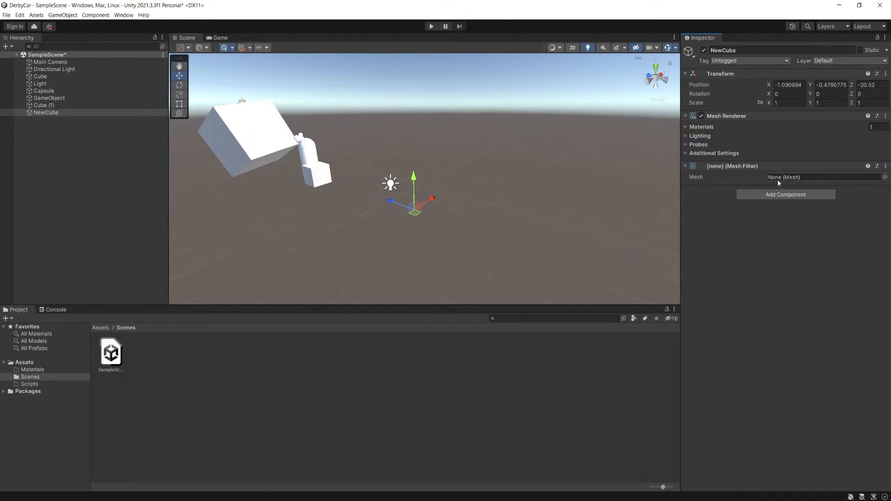
- Assign the Cube mesh to NewCube's Mesh Filter
left_click(885, 177)
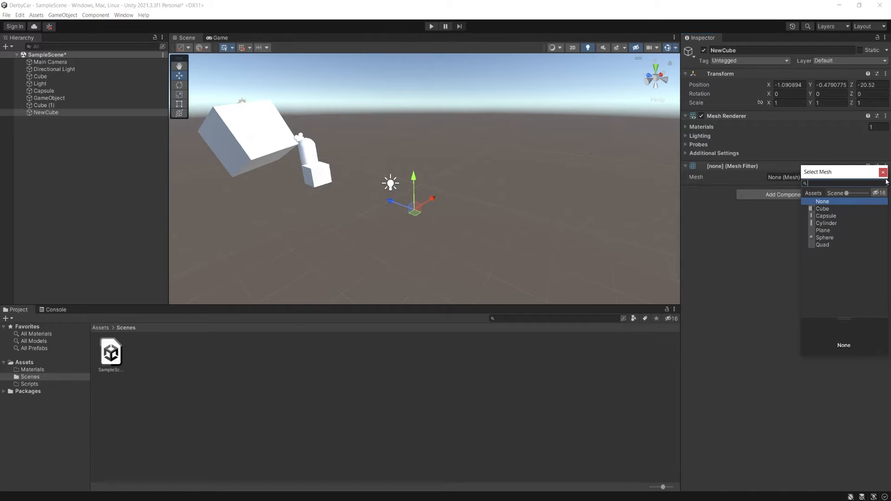
left_click(823, 210)
left_click(825, 211)
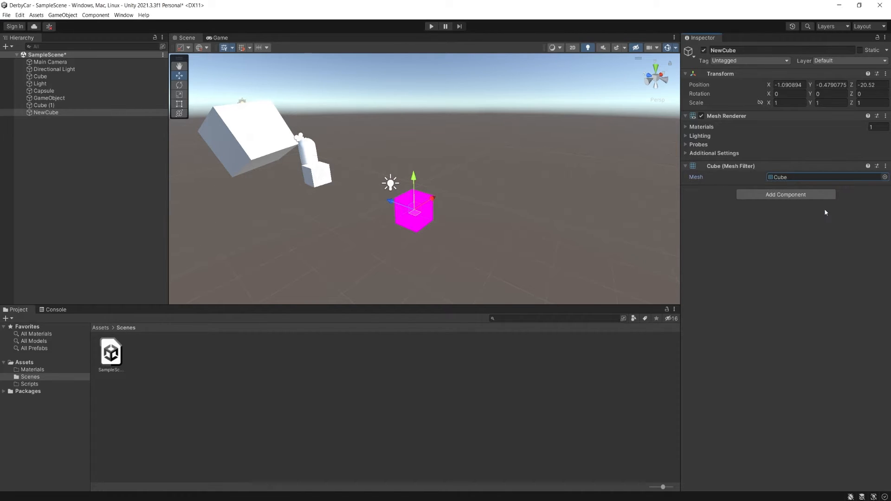
right_click_drag(417, 226, 483, 253)
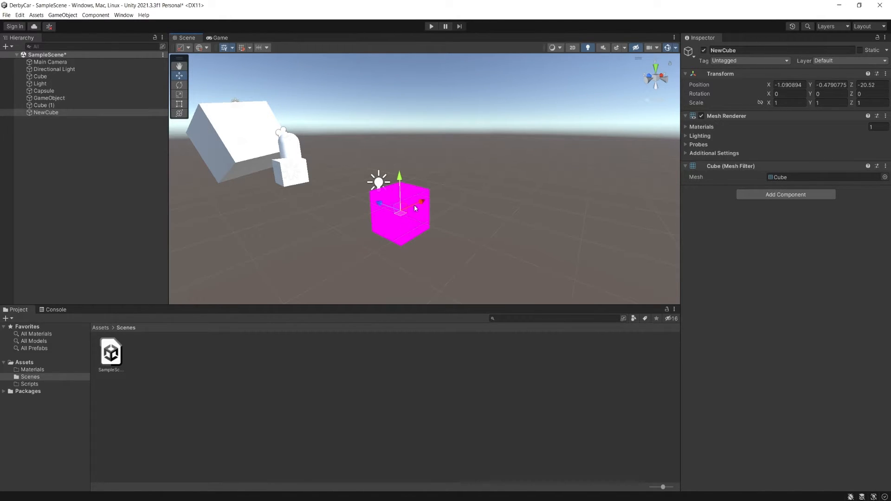
- Create a material named M_TestCube in the Scenes folder
left_click(686, 128)
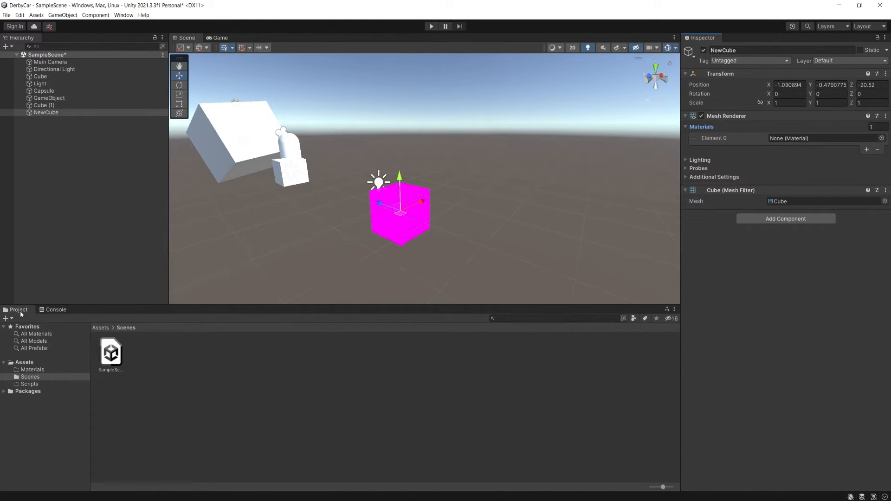
left_click(165, 355)
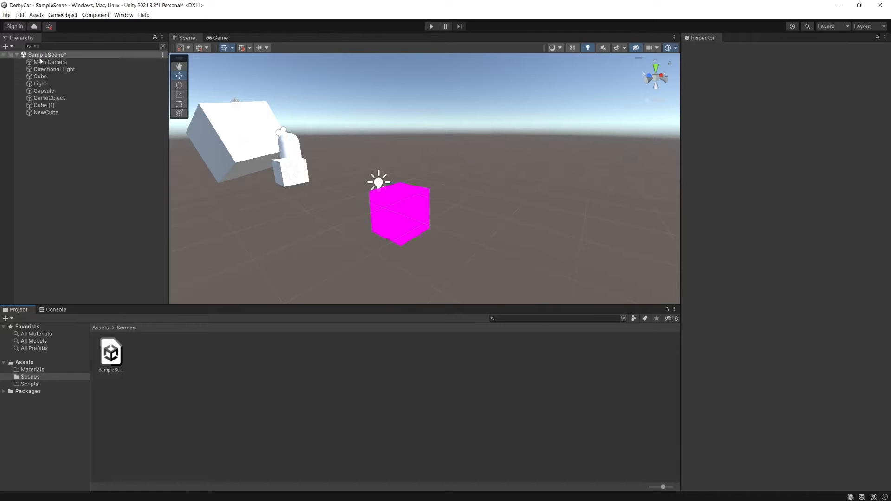
right_click(172, 356)
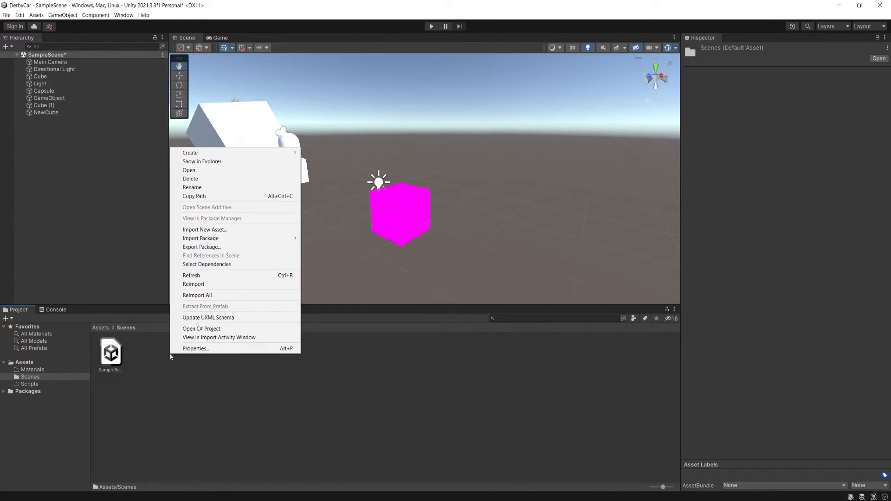
mouse_move(210, 153)
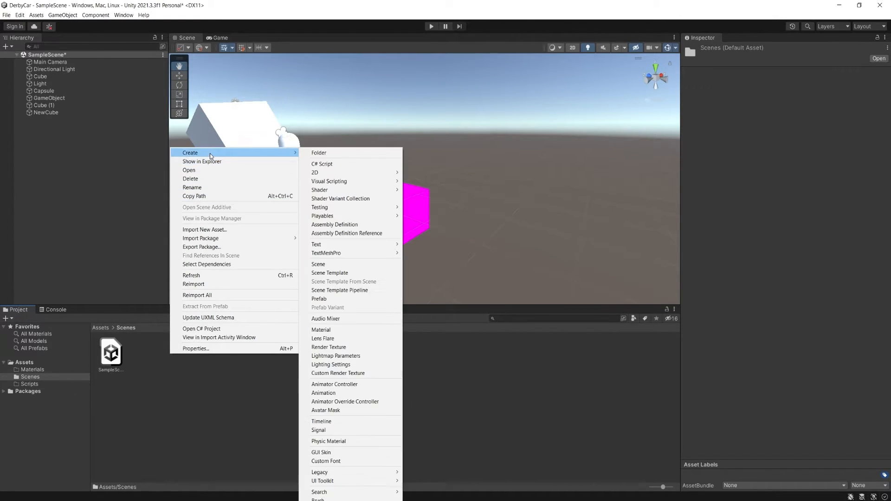
left_click(357, 330)
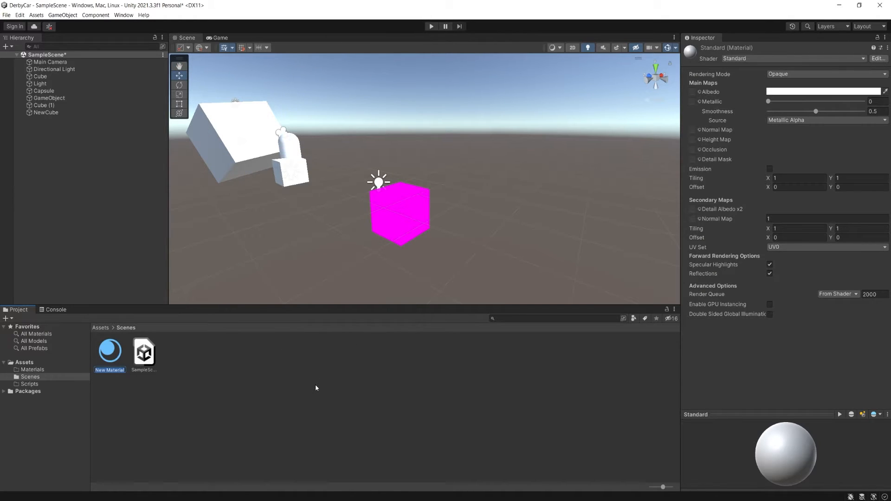
type("M_TestCube")
key("Return")
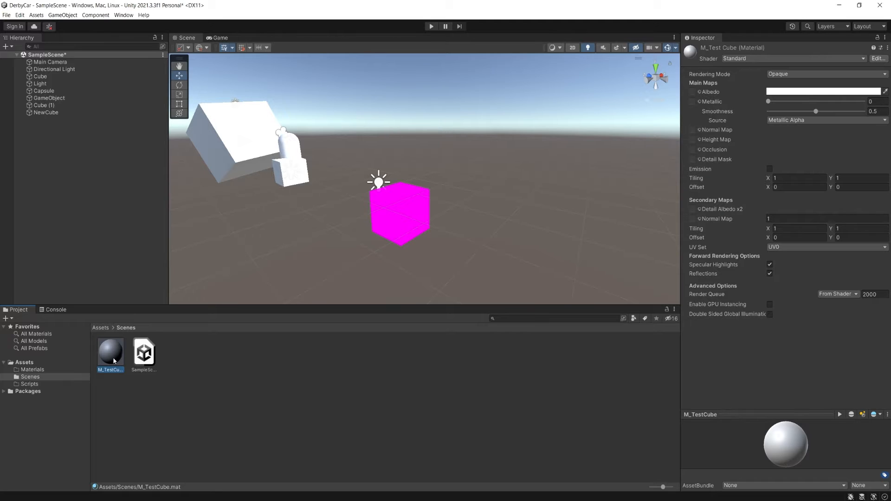
- Assign the M_TestCube material to Element 0 of NewCube's Mesh Renderer
left_click_drag(114, 360, 422, 204)
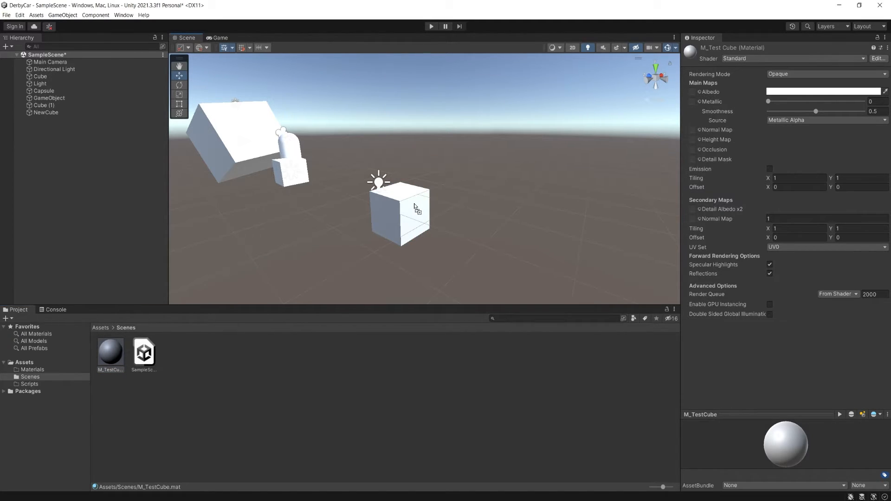
left_click_drag(414, 205, 227, 398)
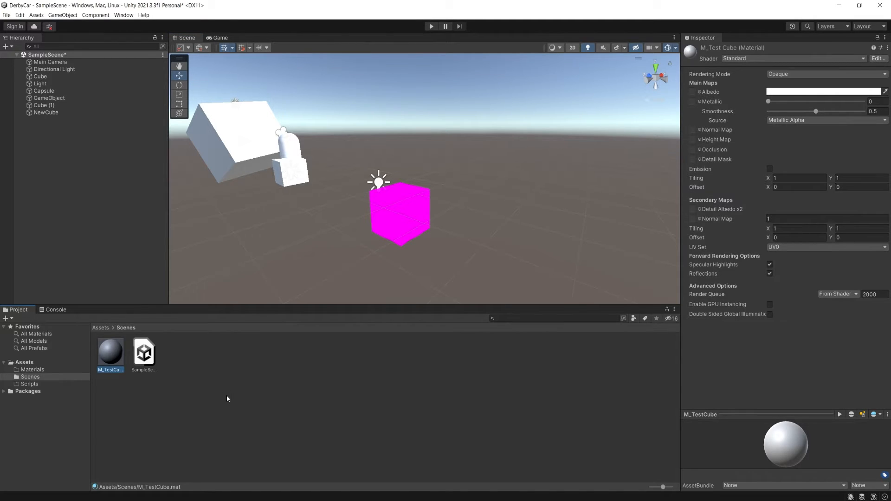
left_click(397, 218)
left_click_drag(107, 354, 268, 391)
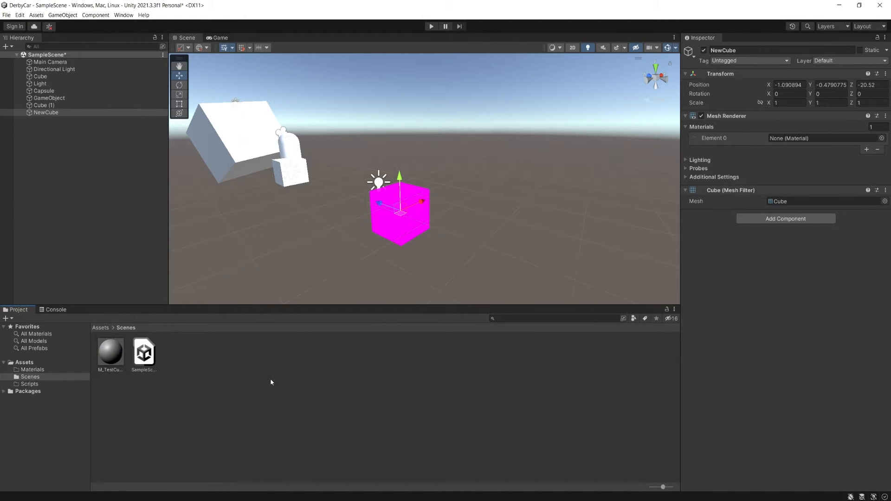
left_click_drag(110, 351, 801, 138)
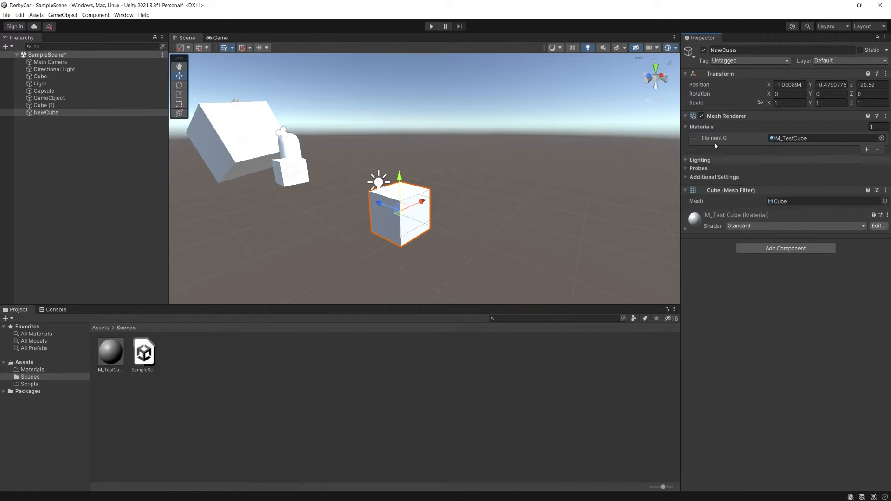
- Compare NewCube with the small cube's components and add a Box Collider to NewCube
left_click(63, 15)
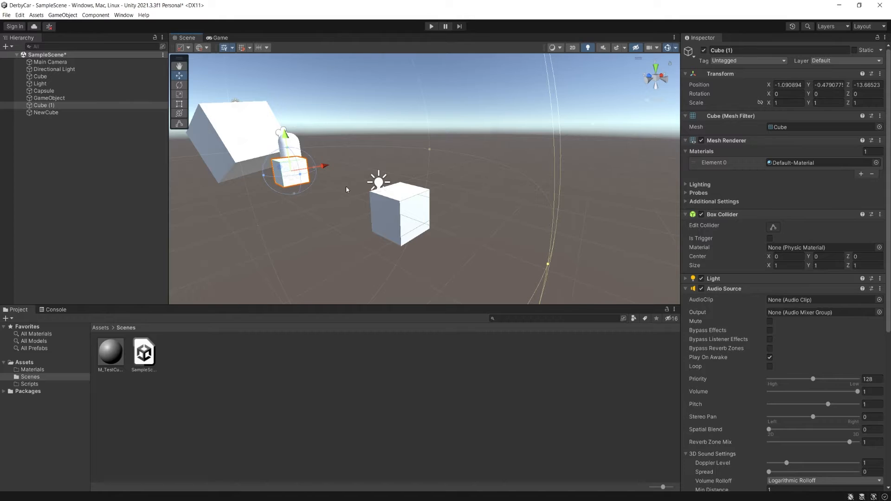
left_click(402, 232)
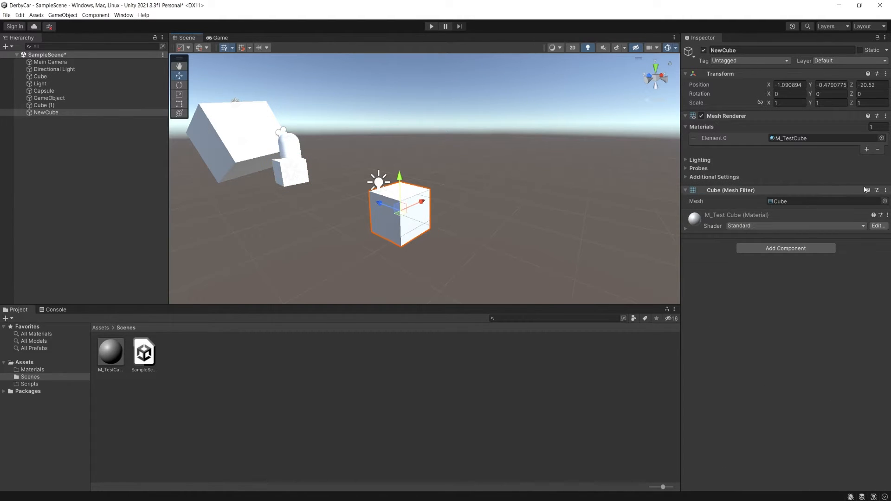
left_click(792, 250)
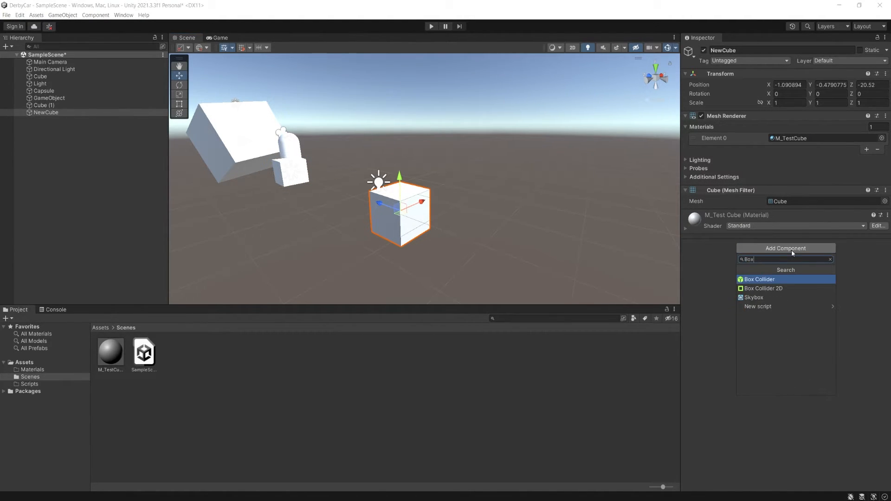
key("Return")
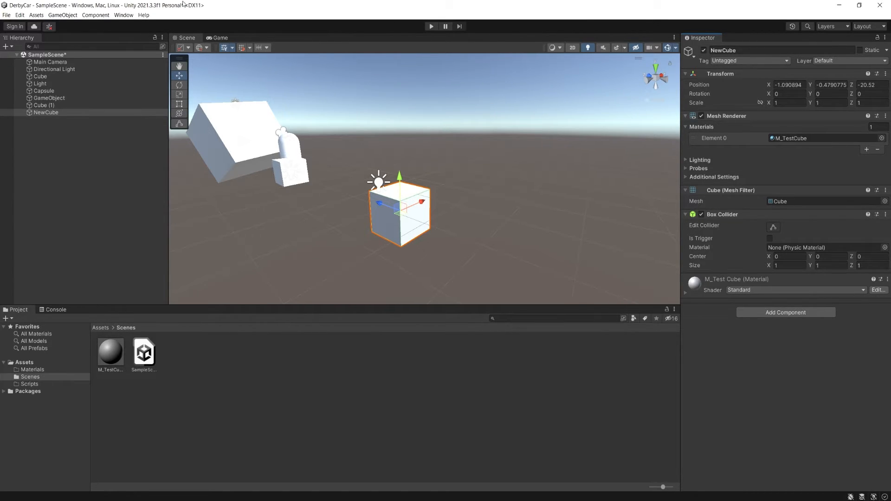
- Look through the ready-made 3D object types that can be created, and return to NewCube
left_click(62, 15)
left_click(60, 16)
left_click(70, 15)
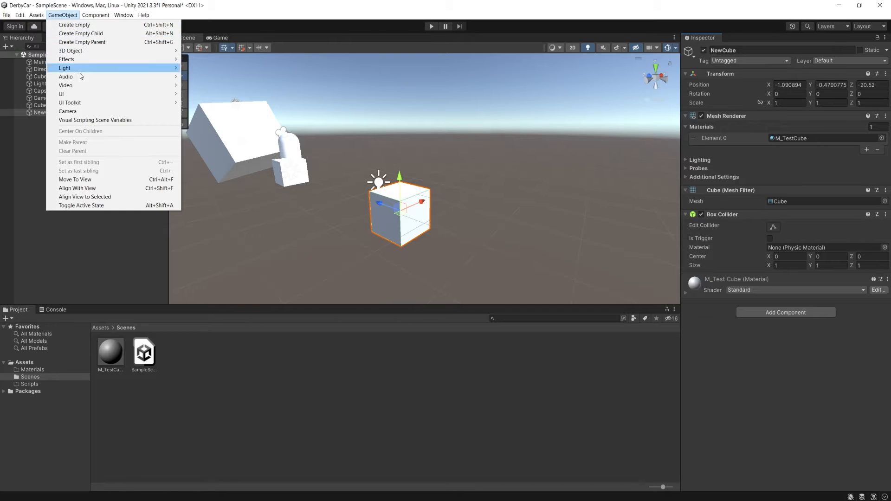
mouse_move(83, 61)
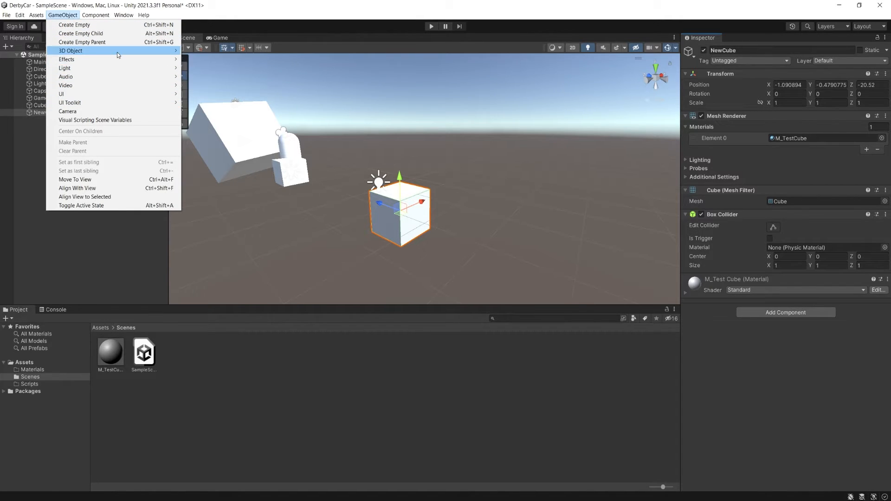
mouse_move(117, 52)
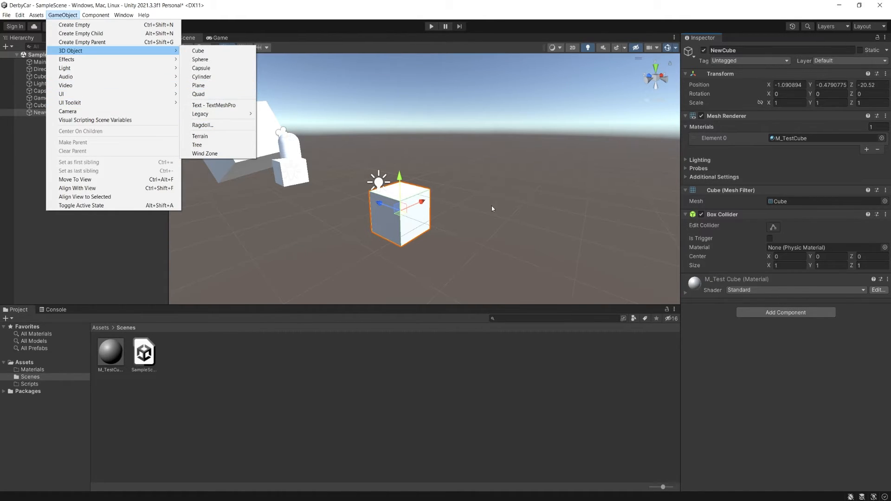
left_click(522, 217)
left_click(416, 213)
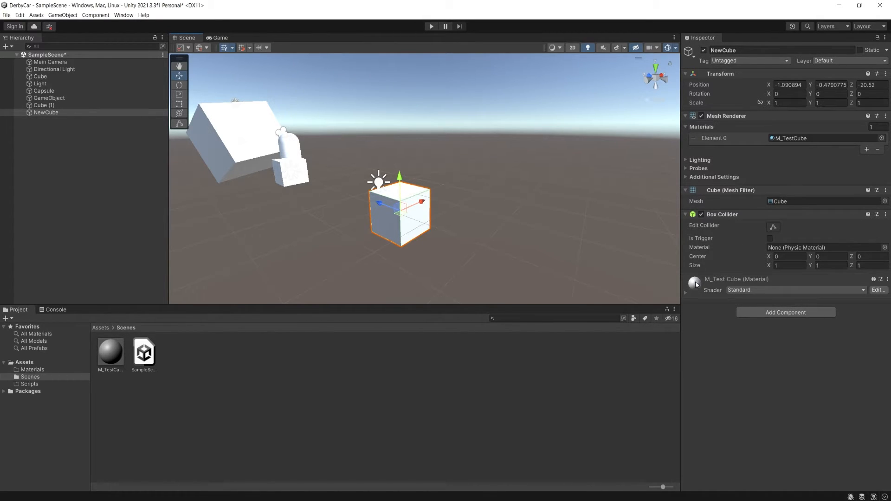
- Move NewCube up along the Y axis to about 0.67
left_click_drag(312, 230, 428, 228, "alt")
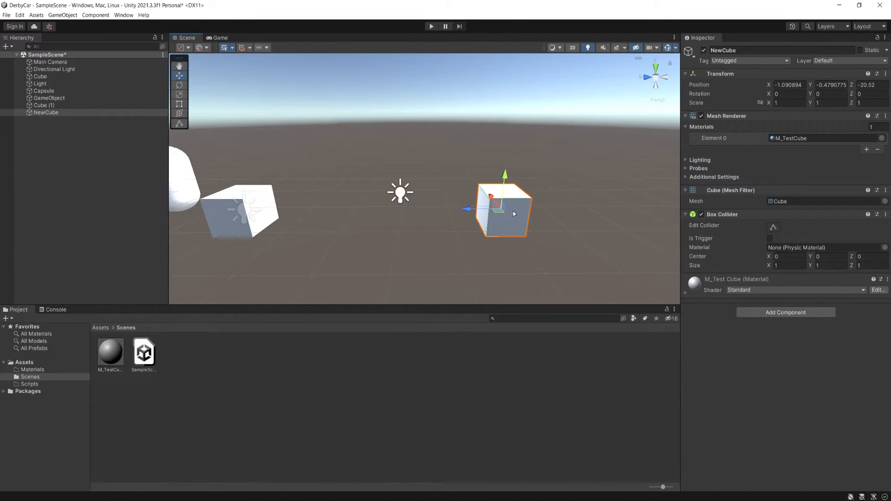
left_click_drag(506, 177, 446, 164)
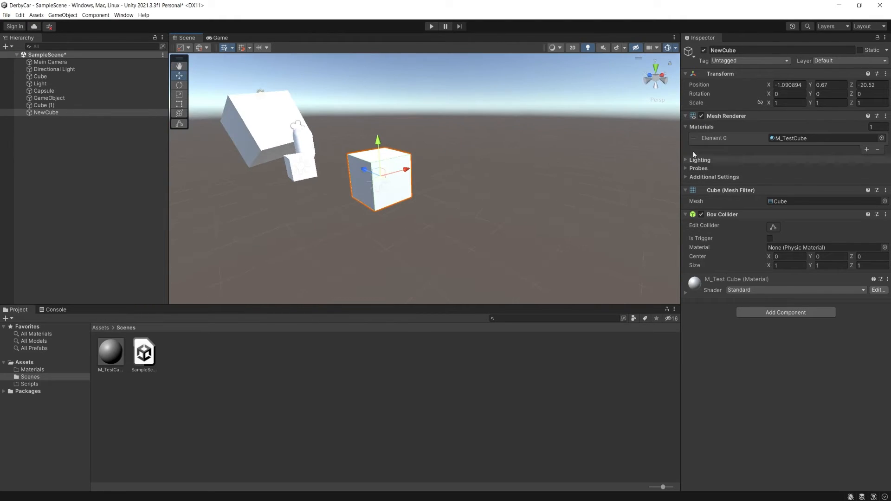
left_click(778, 313)
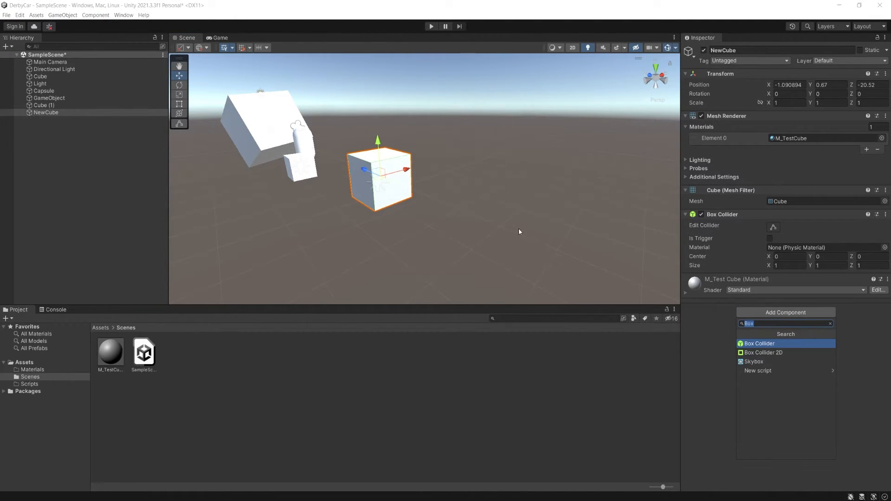
left_click(389, 198)
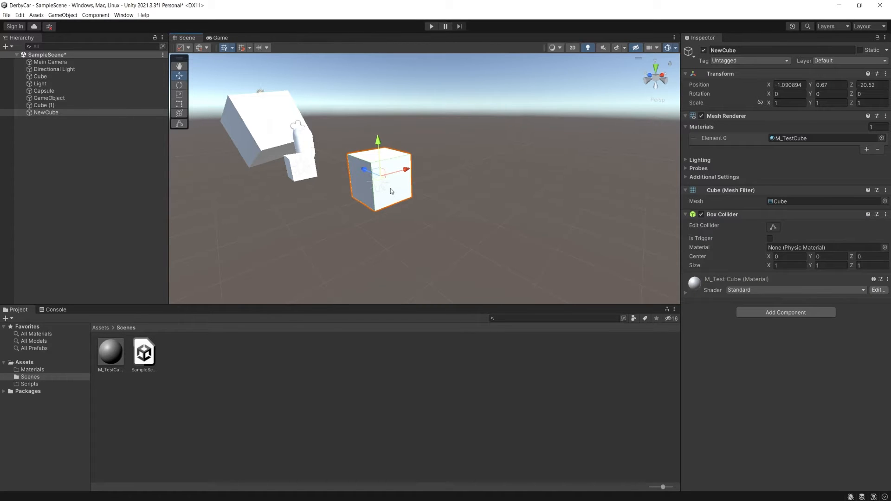
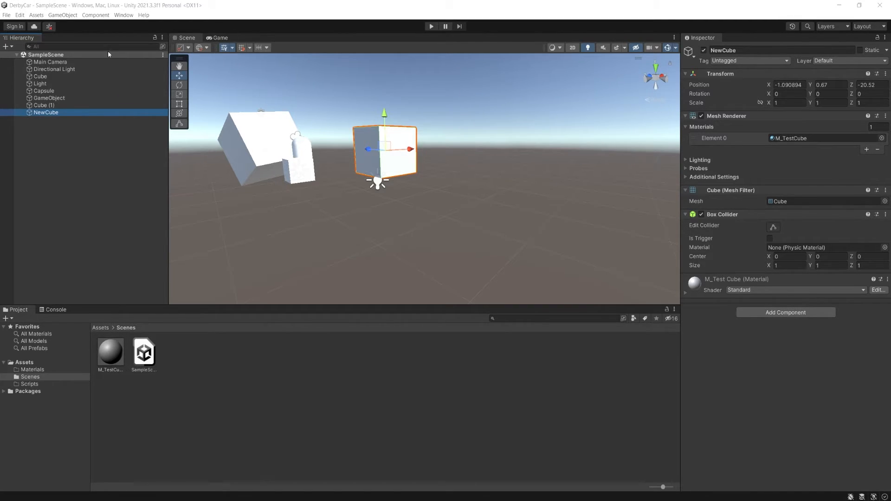
- Dock the Hierarchy between the Scene view and the Inspector, and the Project window below it, before detaching the Project window as a floating one
left_click_drag(30, 41, 265, 256)
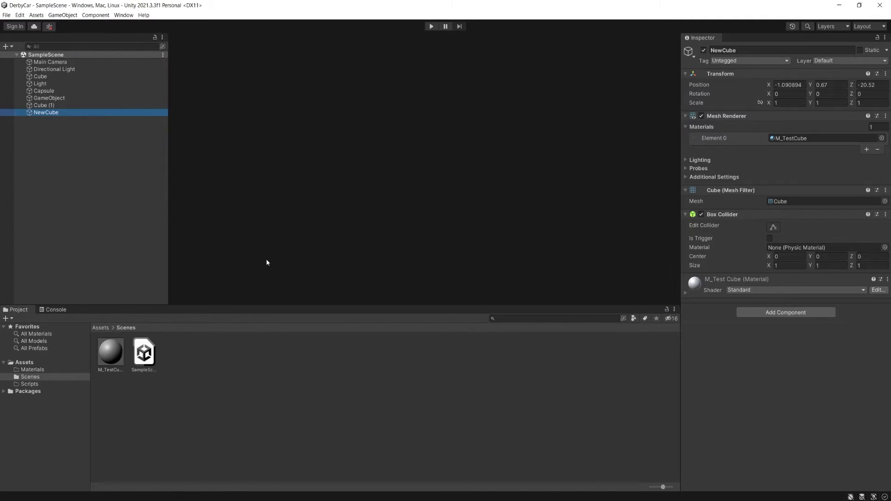
left_click_drag(26, 221, 649, 95)
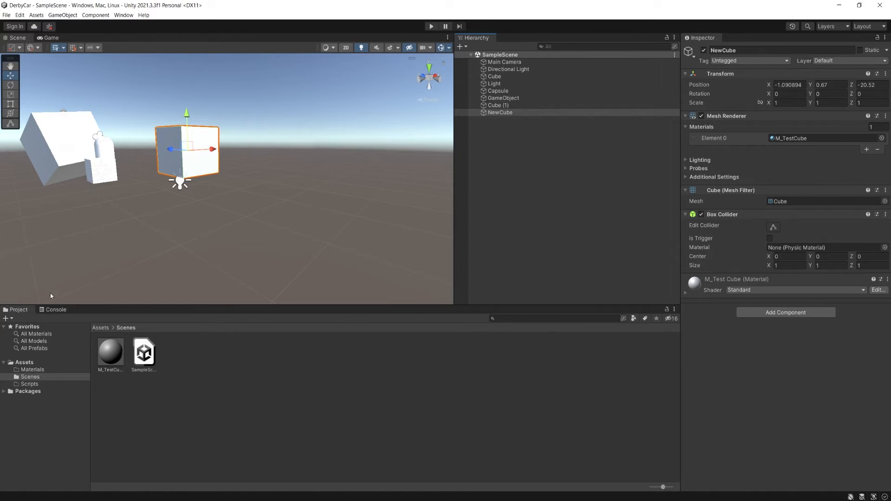
left_click_drag(23, 311, 539, 279)
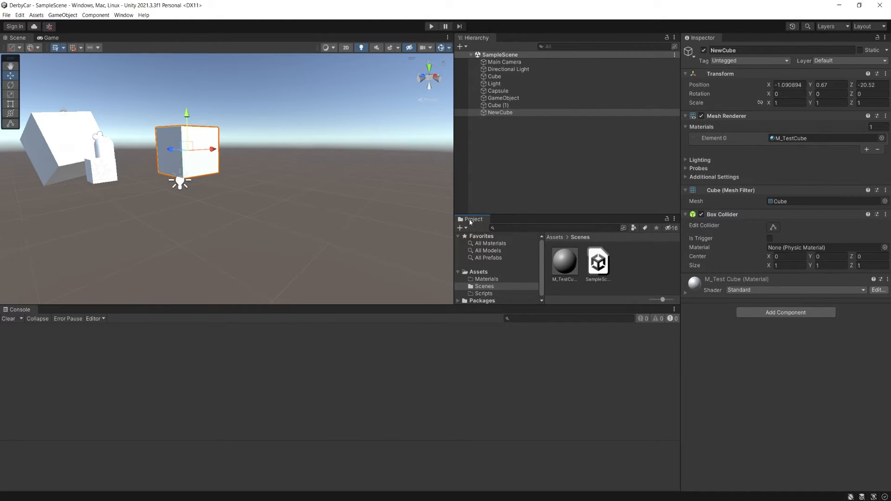
left_click_drag(470, 222, 310, 180)
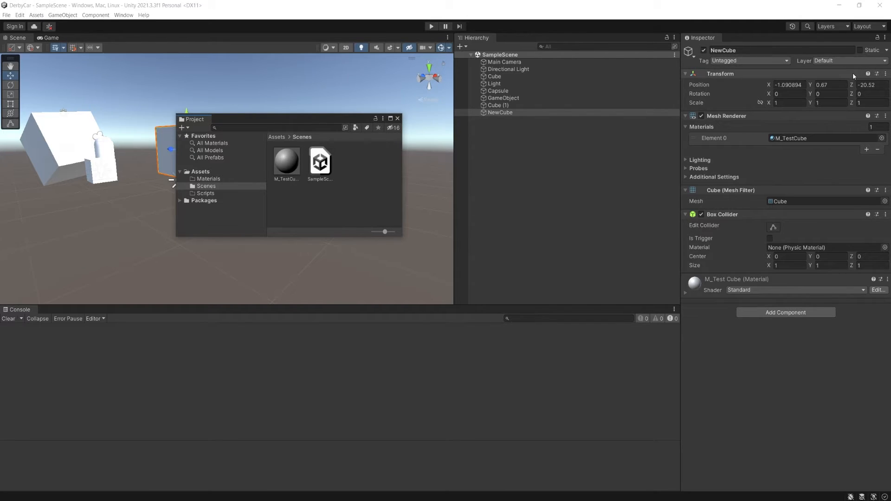
- Apply the 2 by 3 editor layout and dock the Project window below the Hierarchy
left_click(877, 28)
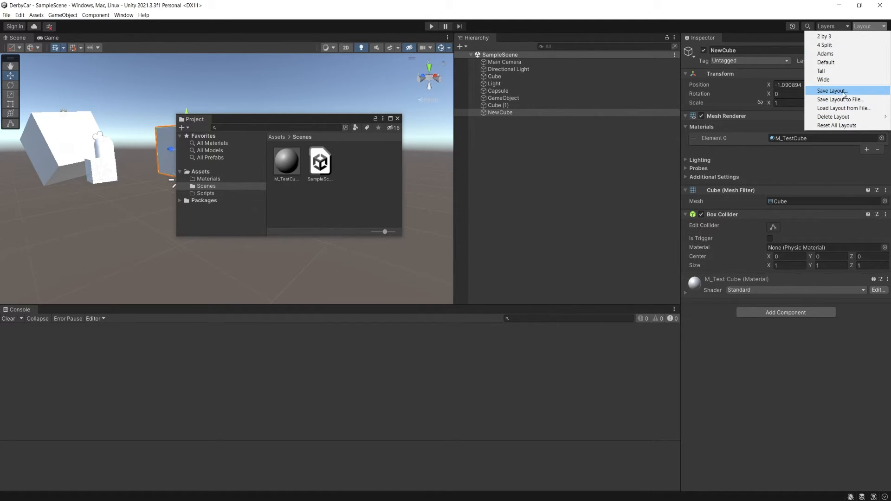
left_click(824, 39)
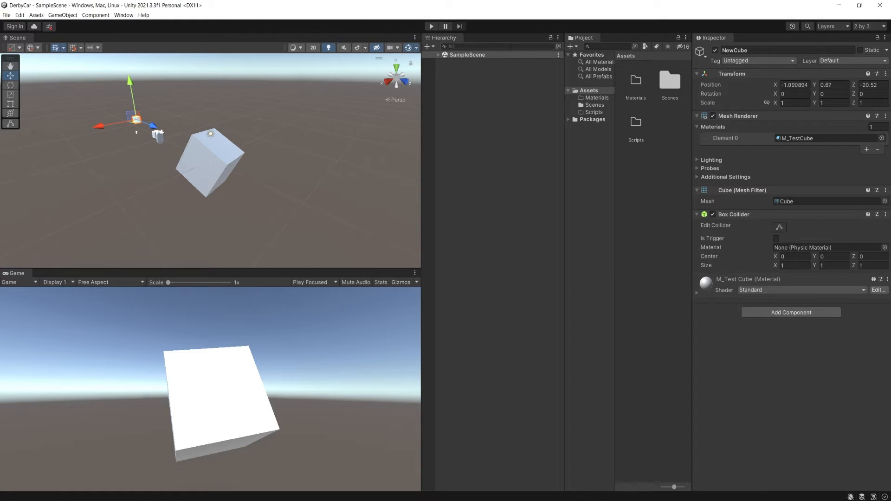
left_click(585, 39)
left_click_drag(585, 39, 505, 268)
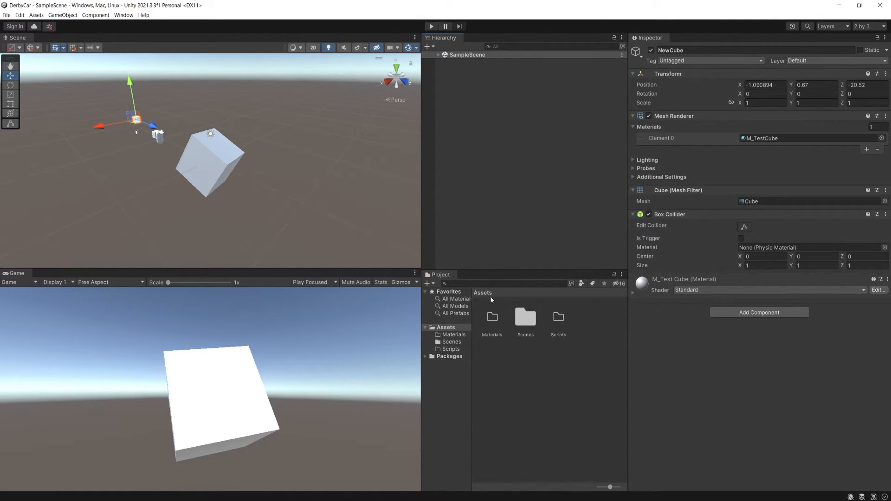
- Select the large cube in the scene and reduce the Project assets to the smallest, list-style display
left_click(284, 235)
left_click(221, 162)
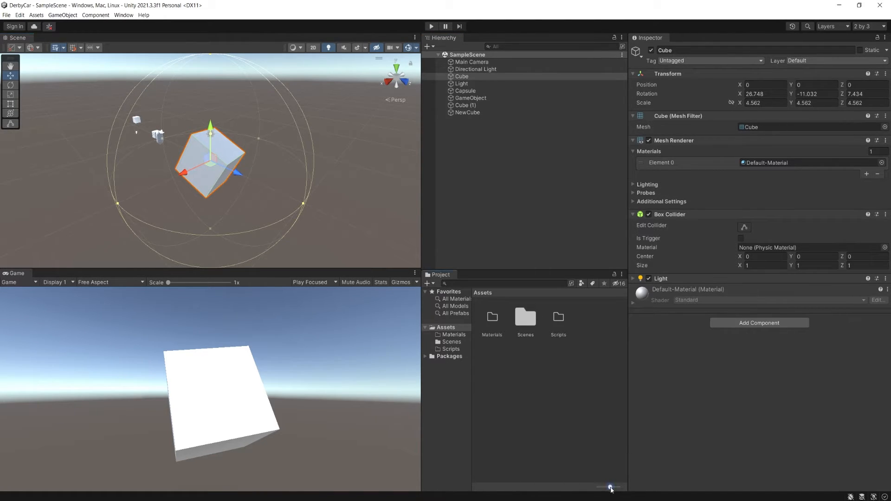
mouse_move(611, 488)
left_mouse_down()
mouse_move(602, 487)
mouse_move(619, 487)
mouse_move(598, 487)
left_mouse_up()
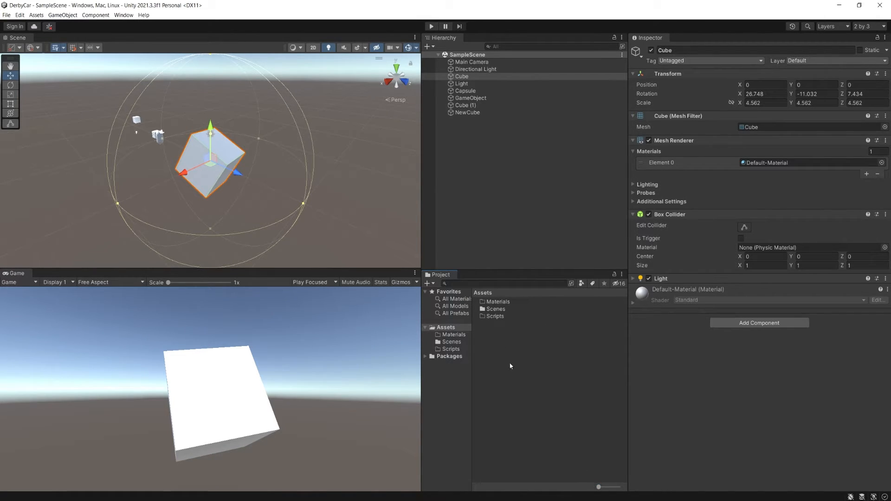
- Look through the contents of the Materials, Scenes and Scripts folders under Assets
left_click(496, 303)
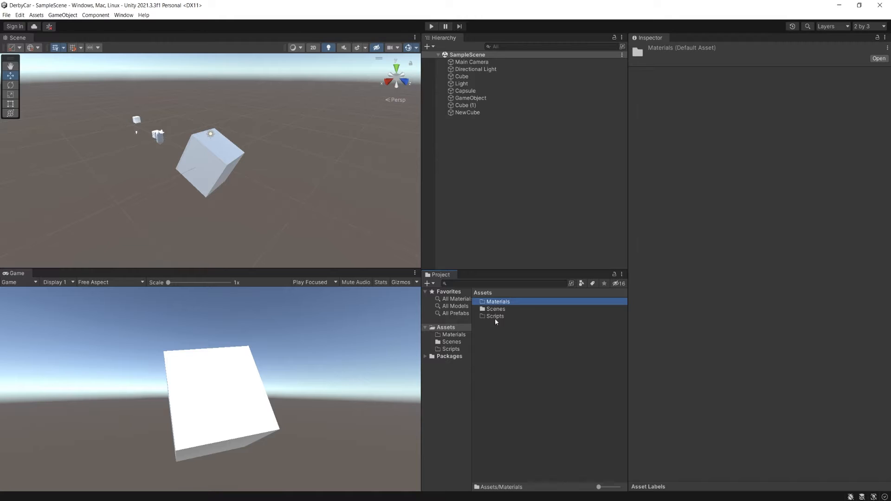
left_click(451, 350)
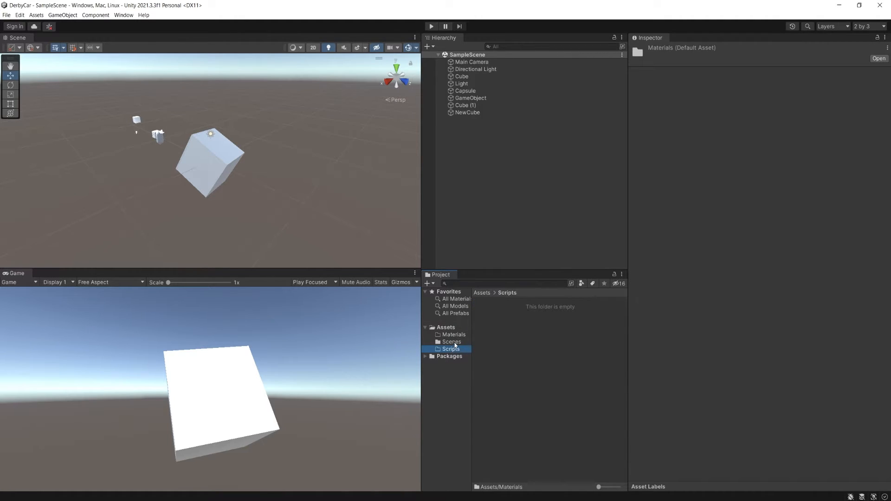
left_click(453, 342)
left_click(454, 335)
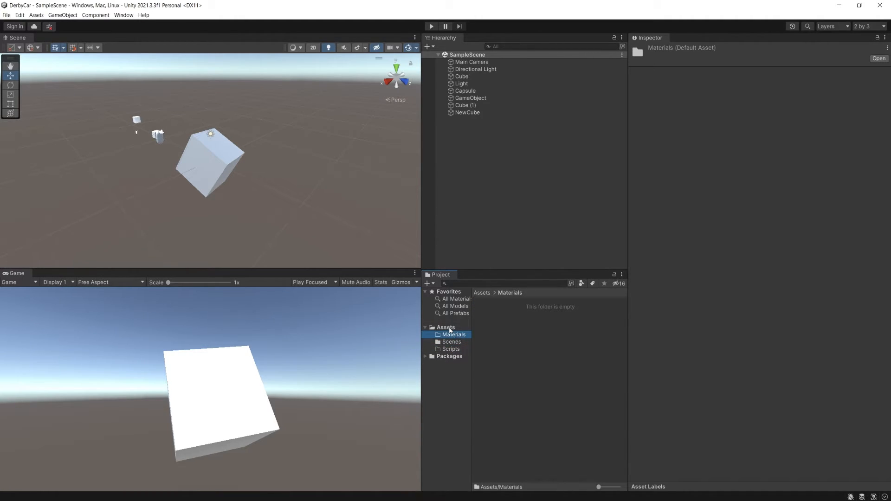
left_click(449, 328)
left_click(451, 336)
left_click(452, 343)
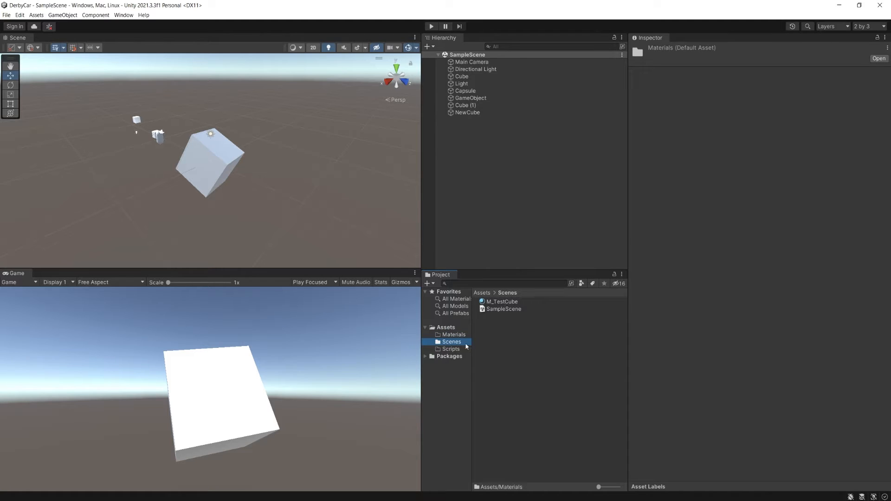
left_click(456, 351)
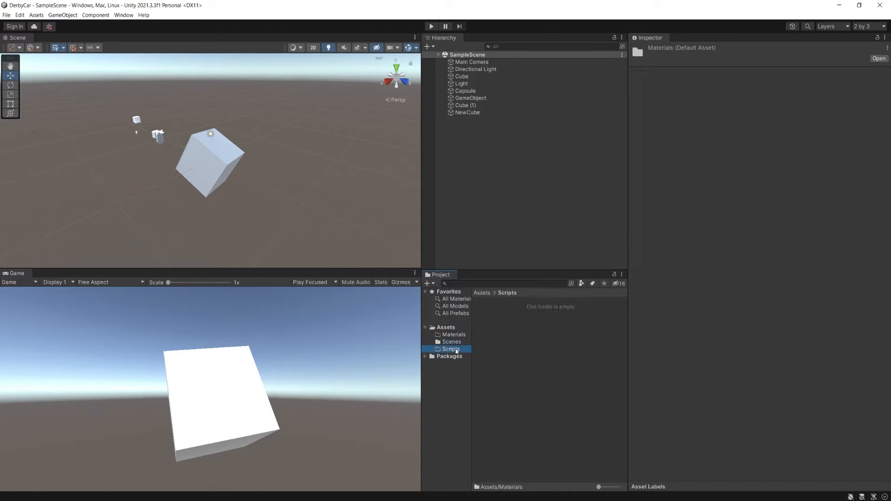
left_click(454, 335)
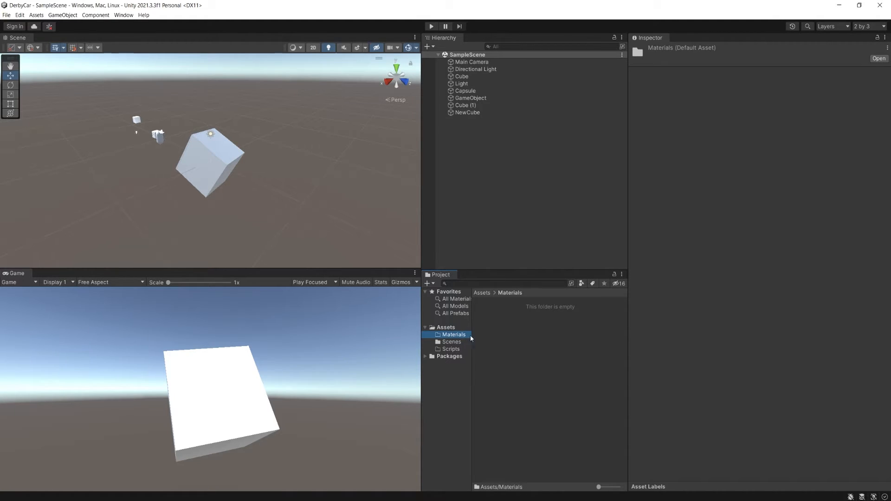
- Change the Project window to One Column Layout, expand the Scenes folder and select the M_TestCube material
left_click(622, 274)
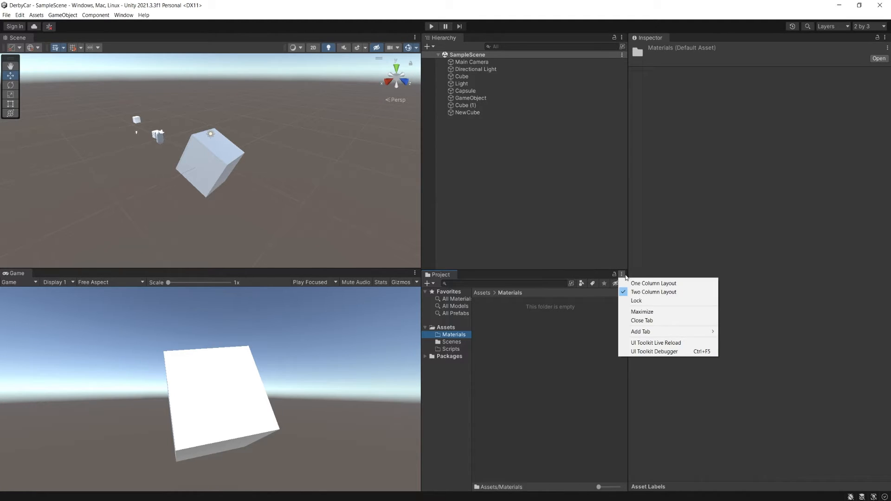
left_click(650, 284)
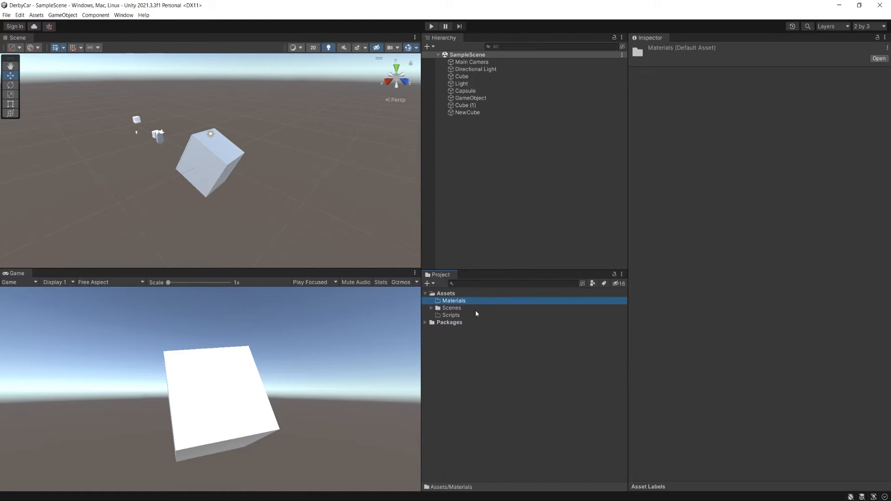
left_click(431, 308)
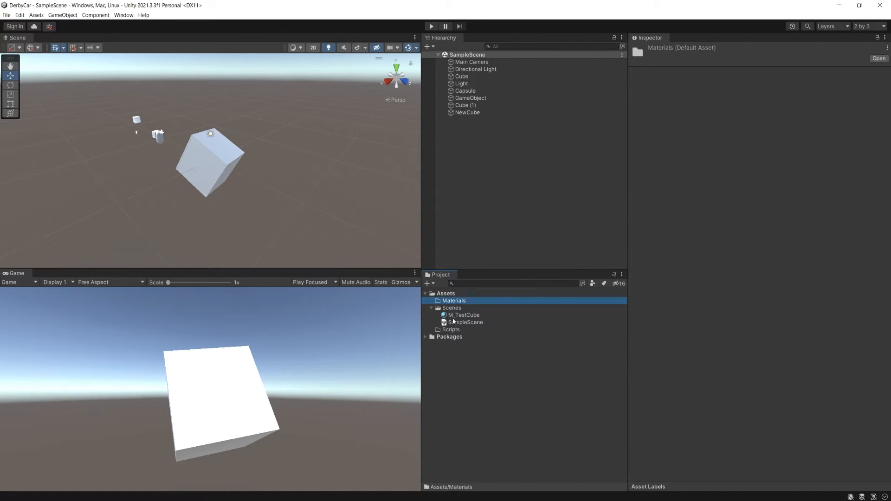
left_click(455, 322)
left_click(456, 316)
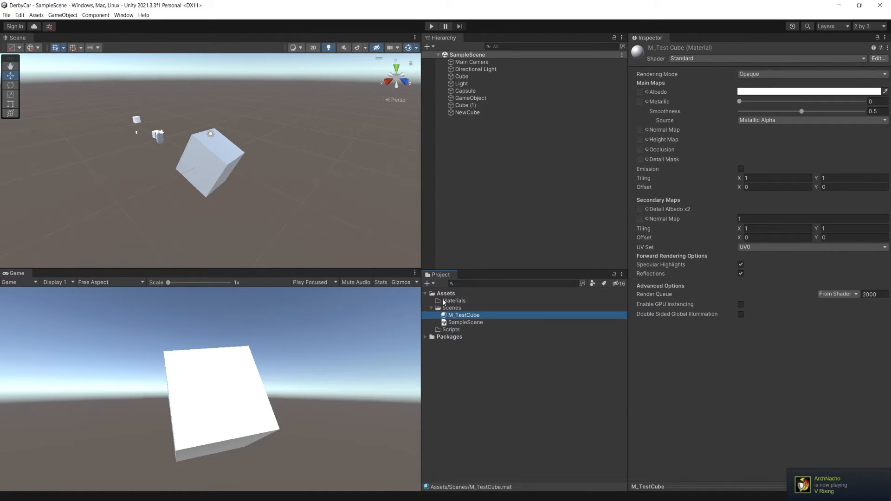
- Select the large cube in the scene and switch the editor to the Default layout
left_click_drag(293, 242, 298, 212, "alt")
left_click(186, 210)
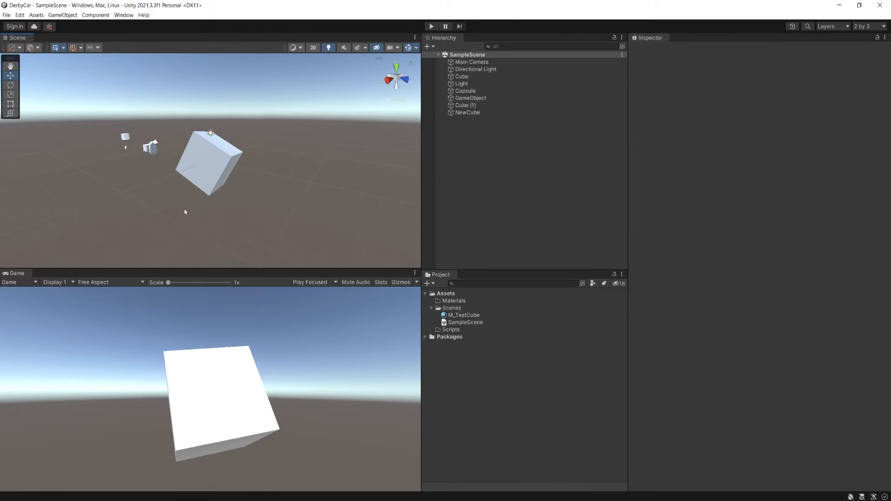
left_click(201, 173)
left_click(861, 62)
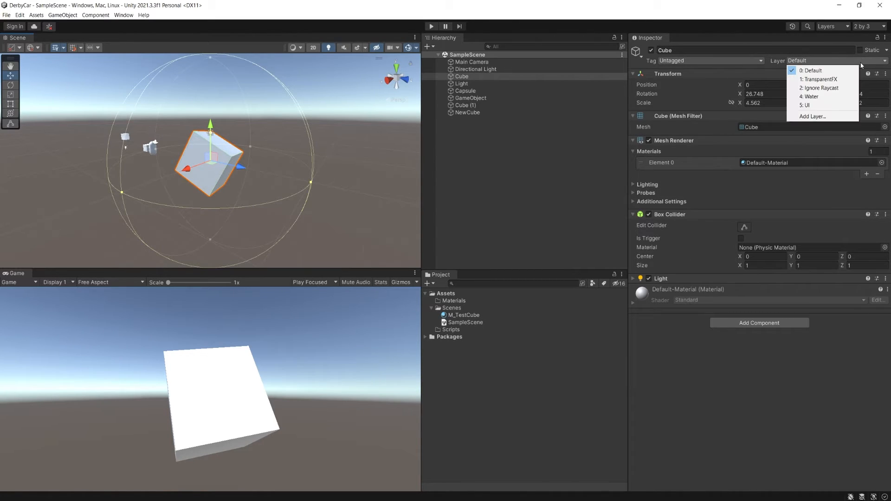
left_click(872, 30)
left_click(346, 183, "alt")
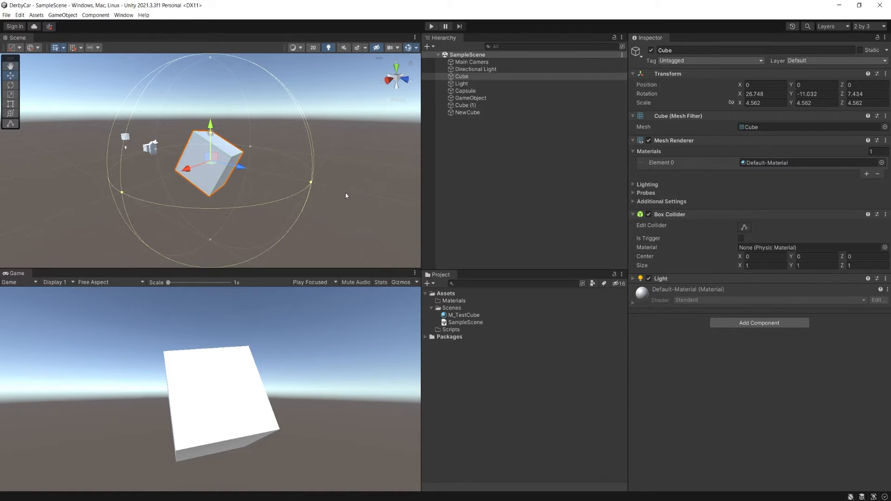
left_click_drag(346, 196, 302, 198, "alt")
left_click(869, 27)
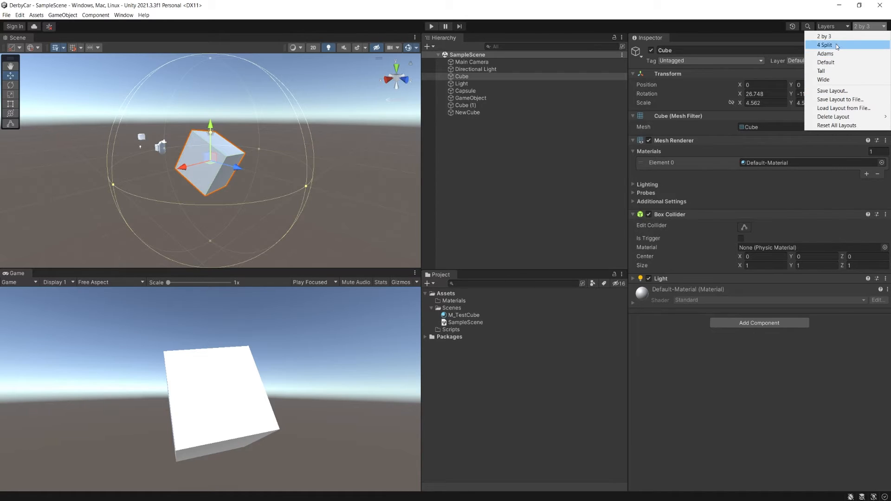
left_click(838, 62)
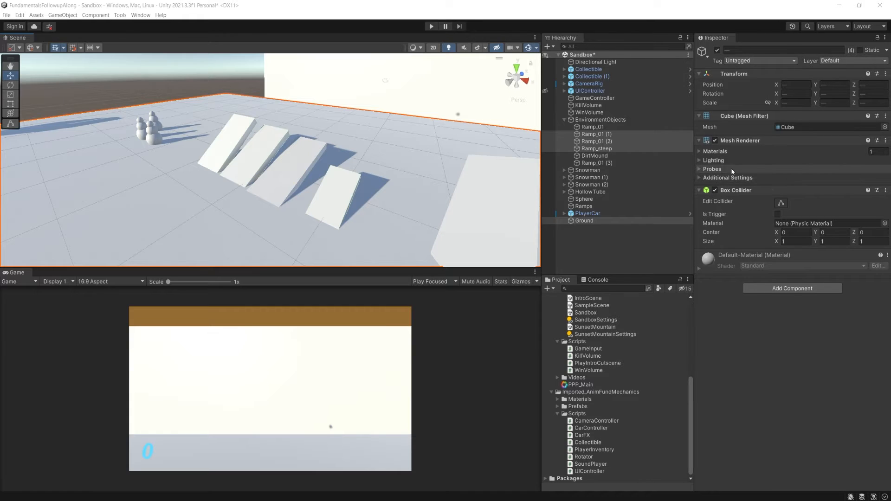
- Select Ramp_01 in the Sandbox scene, try undoing and redoing its vertical move, and leave the move undone
left_click_drag(306, 208, 294, 101, "alt")
left_click(295, 189)
key("ctrl+z")
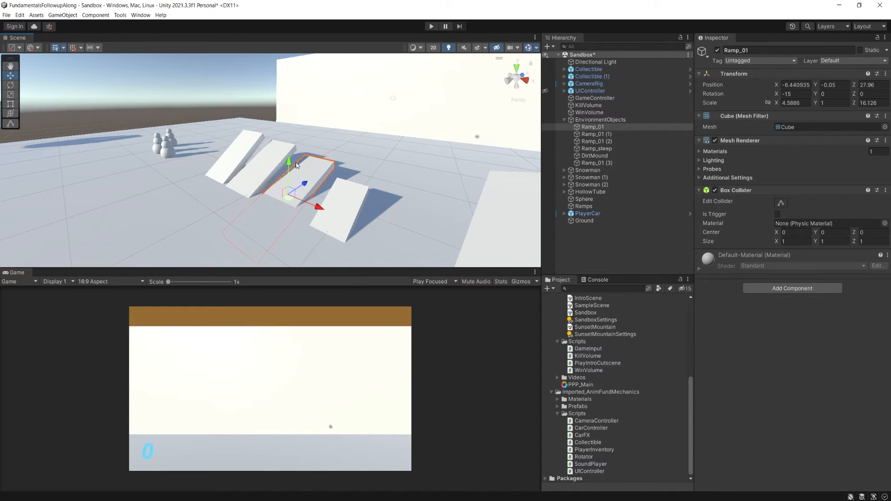
key("ctrl+y")
key("ctrl+z")
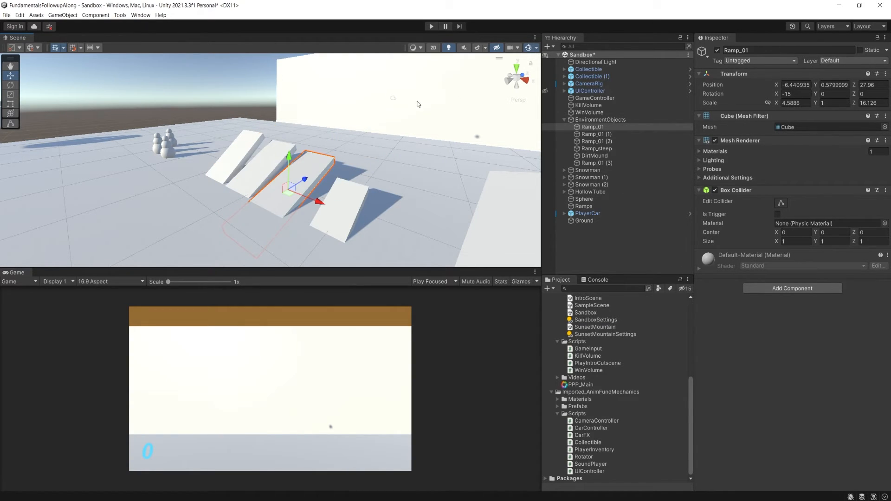
- In Play mode, move Ramp_01 to about X -1.53, Y 6.2 and rotate it about -69 degrees around X, and stop playing
left_click(431, 27)
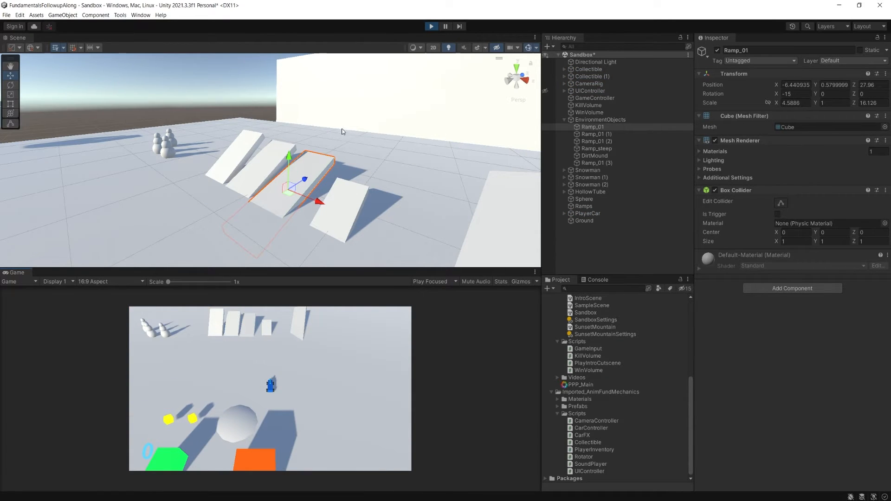
left_click_drag(288, 158, 357, 148)
mouse_move(308, 217)
left_mouse_down()
mouse_move(366, 308)
mouse_move(318, 215)
left_mouse_up()
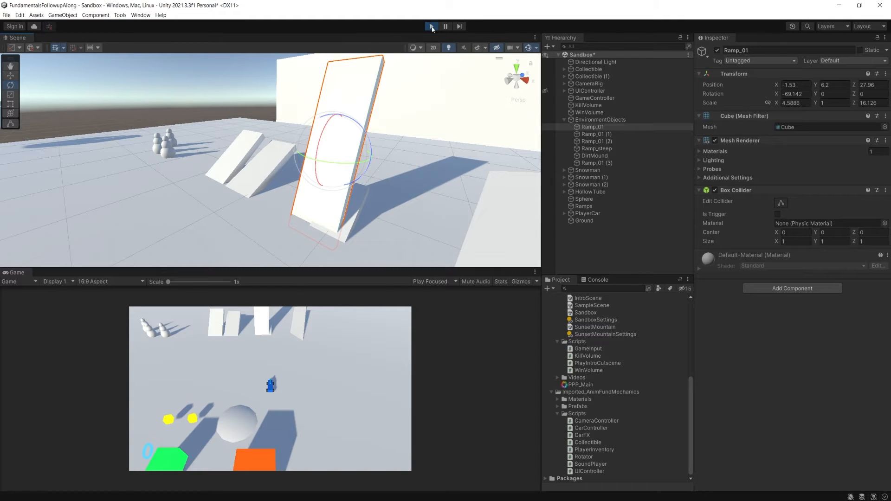
left_click(432, 27)
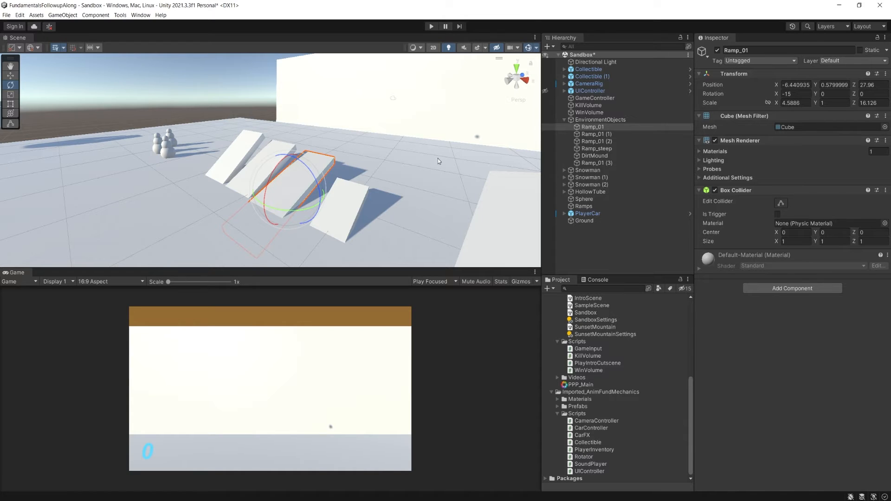
- Create a point light named w and move it beside the shortest ramp, at about X 3.95, Y 1.49, Z 34.87
left_click_drag(429, 60, 320, 99, "alt")
left_click(64, 15)
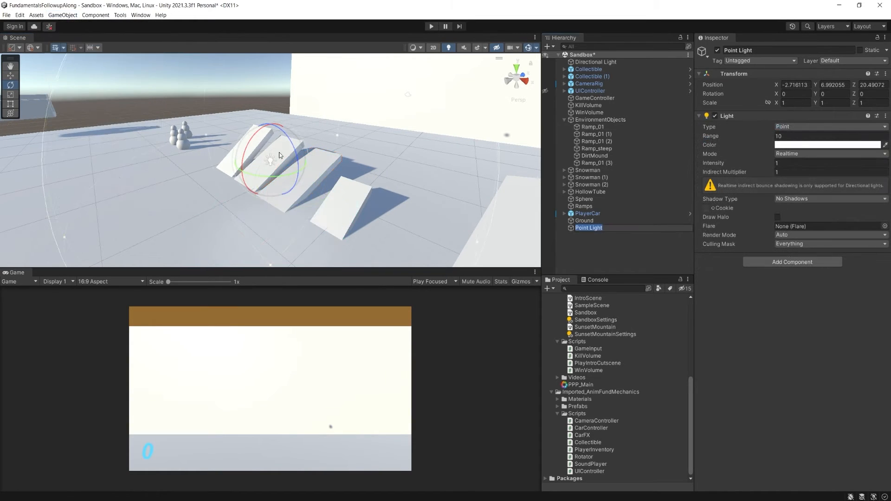
type("w")
left_click_drag(281, 148, 284, 225, "alt")
key("w")
middle_click_drag(284, 225, 232, 173)
left_click_drag(253, 215, 336, 70)
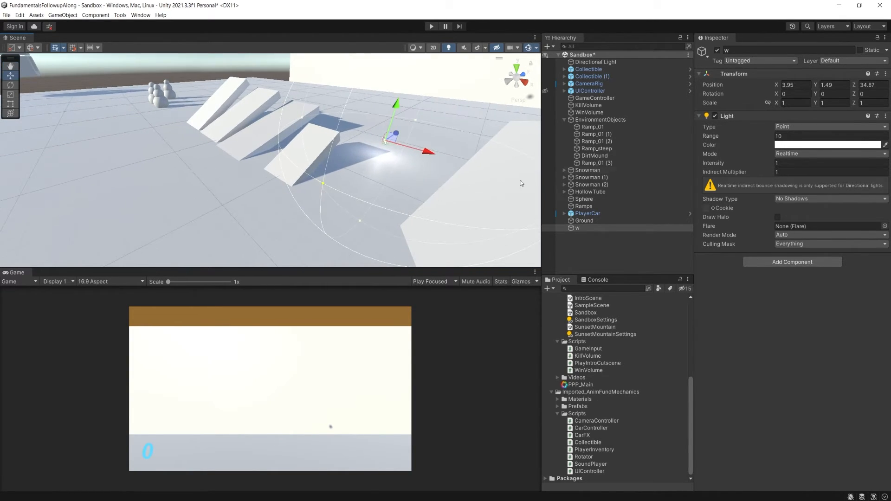
- Start Play mode and set the point light's color to orange, FFA400
left_click(431, 27)
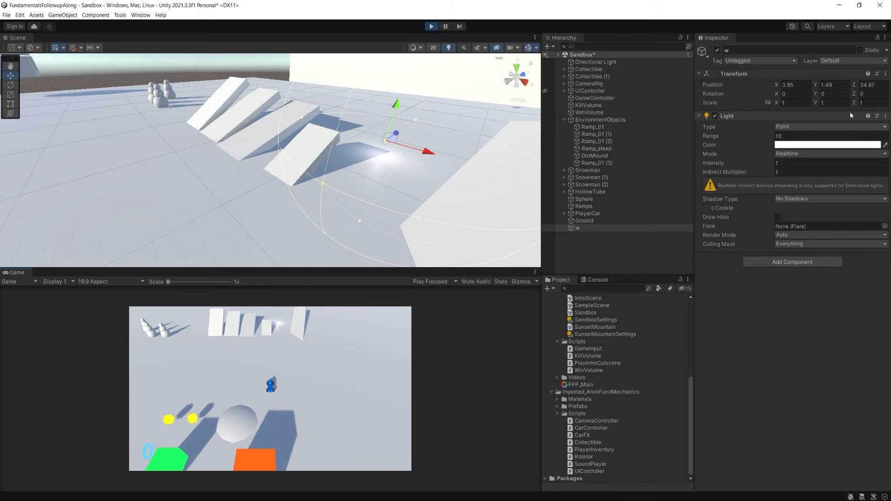
left_click(826, 145)
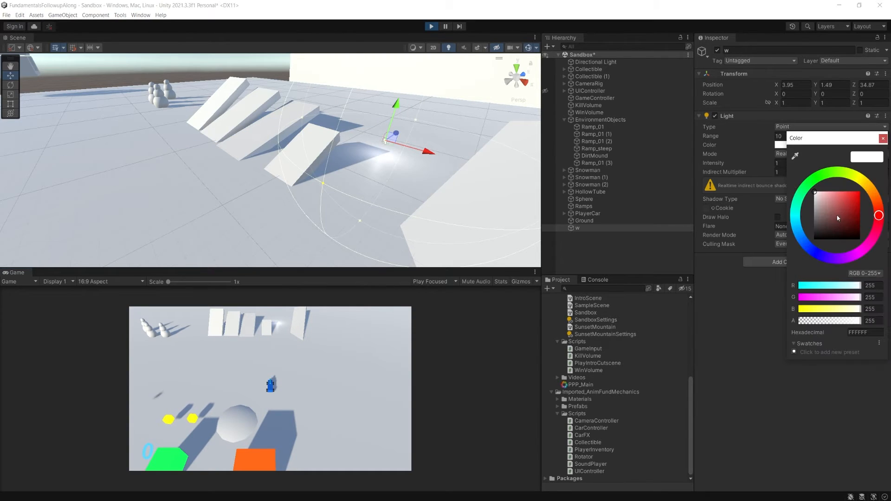
left_click(853, 193)
left_click(863, 176)
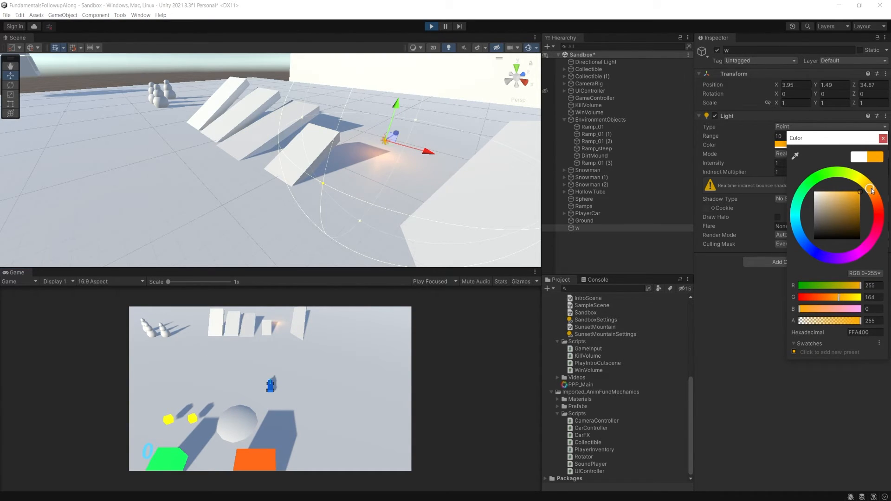
left_click(883, 138)
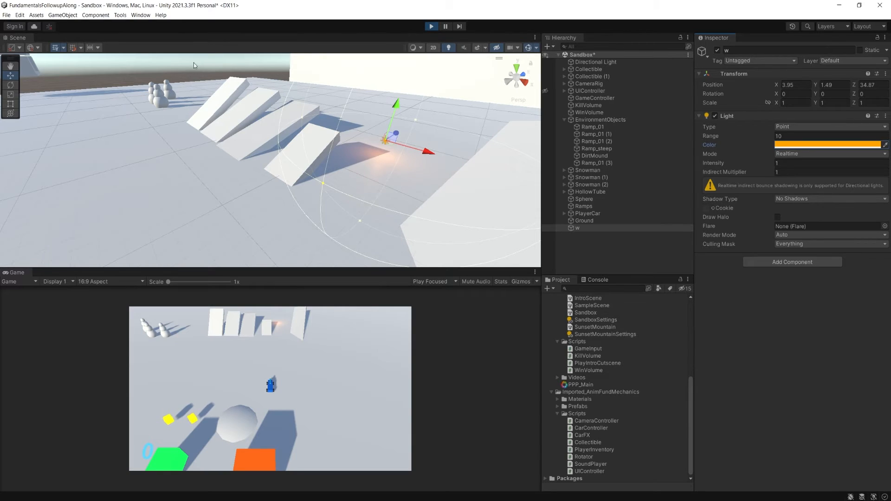
- Stop Play mode and set the Playmode tint in the editor's color preferences to blue, 84A0E7
left_click(433, 26)
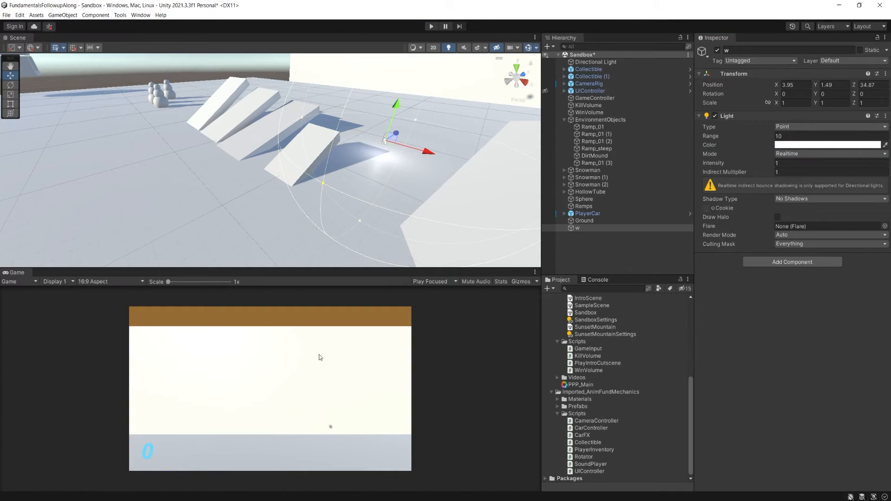
right_click_drag(338, 150, 343, 149)
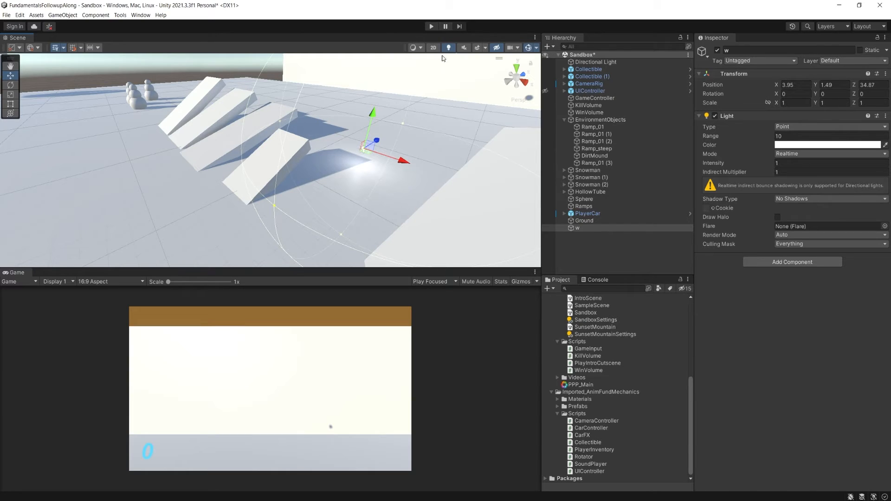
left_click(19, 16)
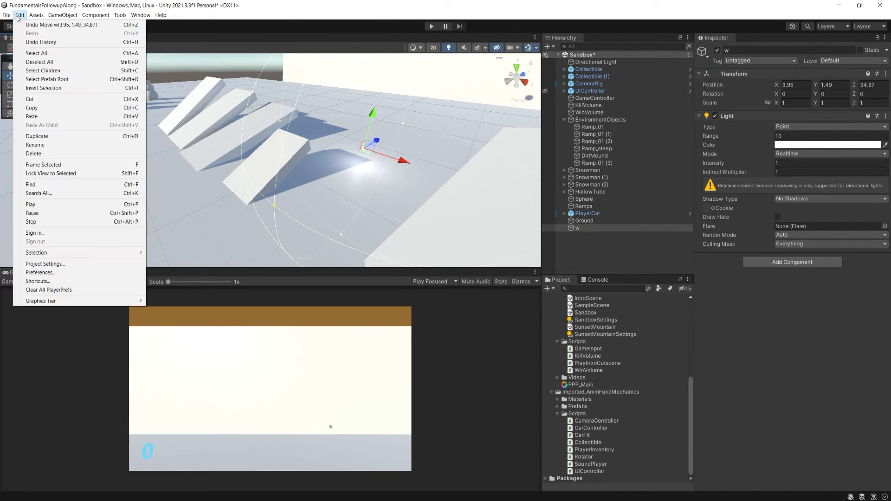
left_click(105, 274)
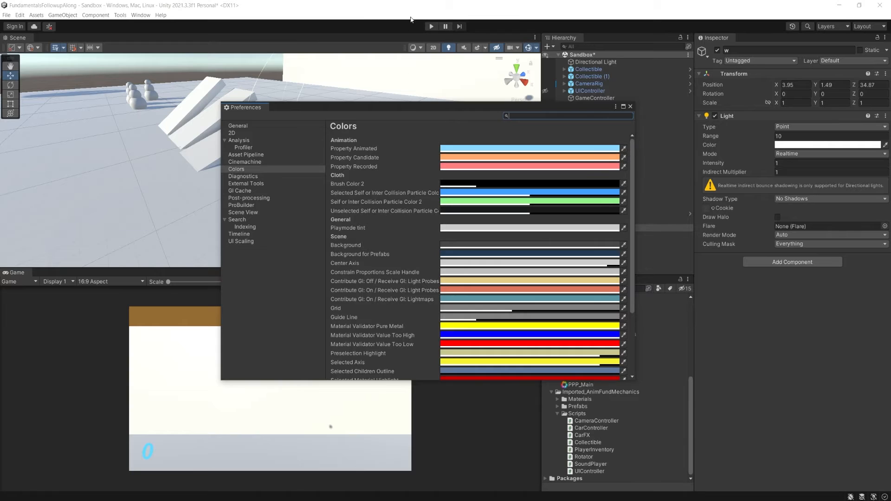
left_click(468, 228)
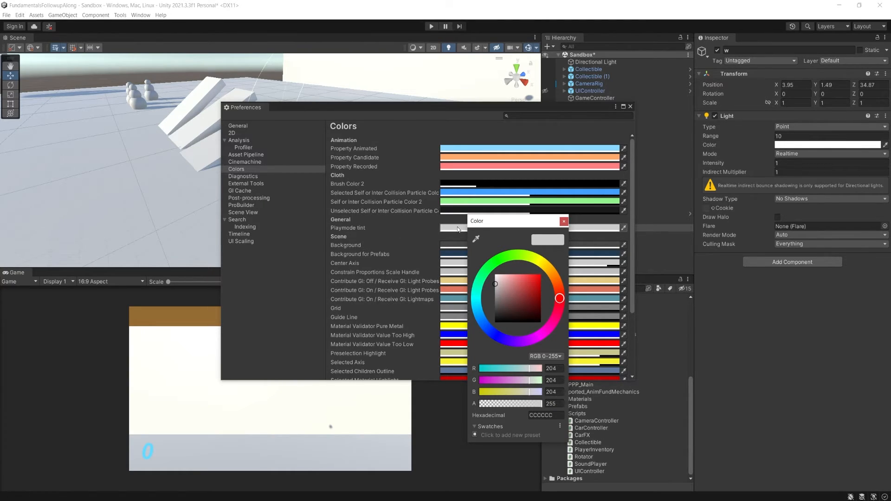
left_click_drag(560, 299, 491, 324)
left_click(513, 279)
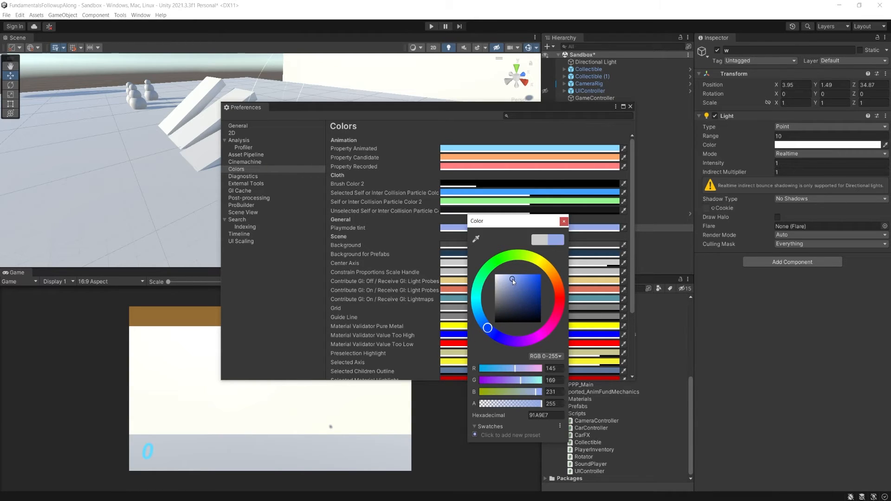
left_click_drag(512, 279, 515, 279)
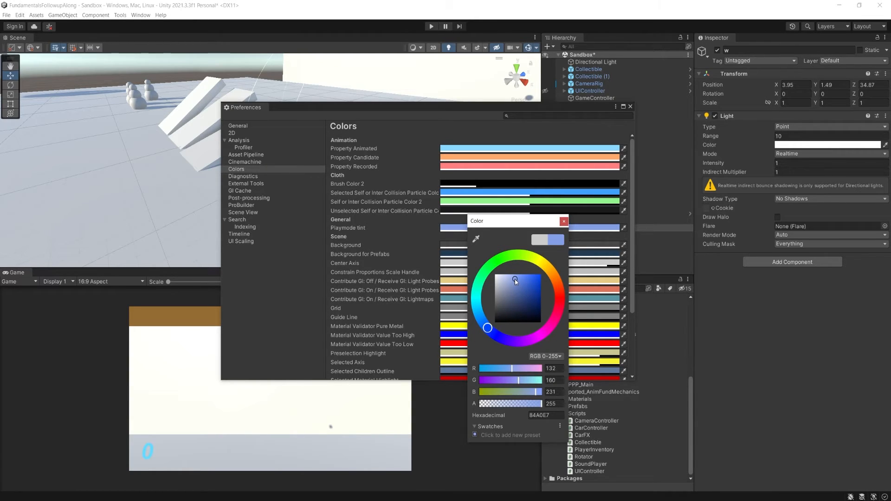
left_click(564, 222)
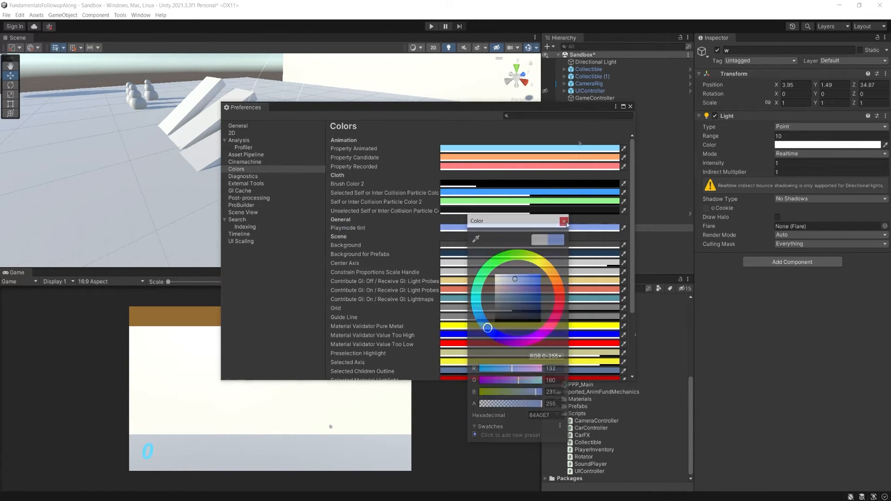
- Test the tint in Play mode, lighten it to a pale blue, and close the preferences with Play mode stopped
left_click(432, 26)
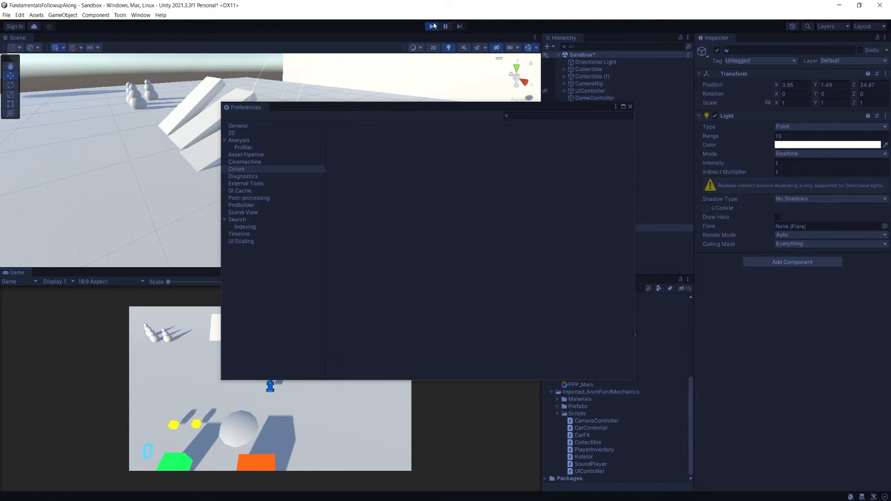
left_click(433, 26)
left_click(564, 277)
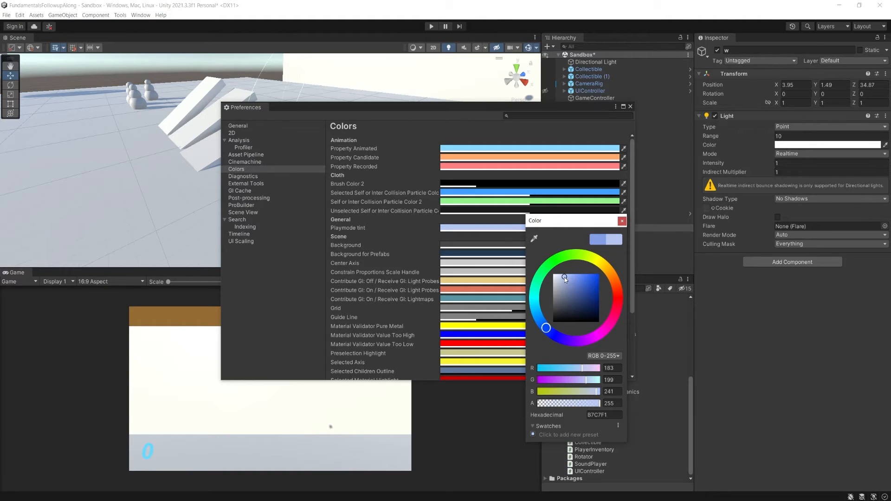
left_click(563, 275)
left_click_drag(562, 274, 562, 279)
left_click(622, 221)
left_click(432, 26)
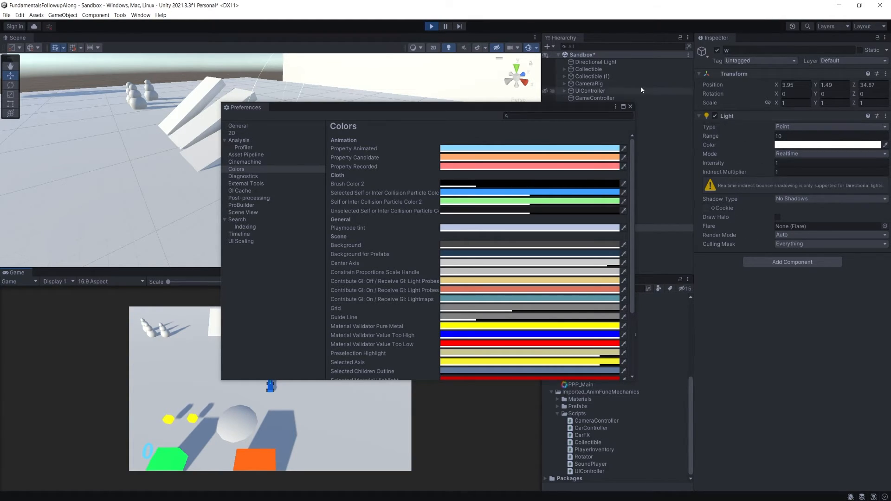
left_click(431, 26)
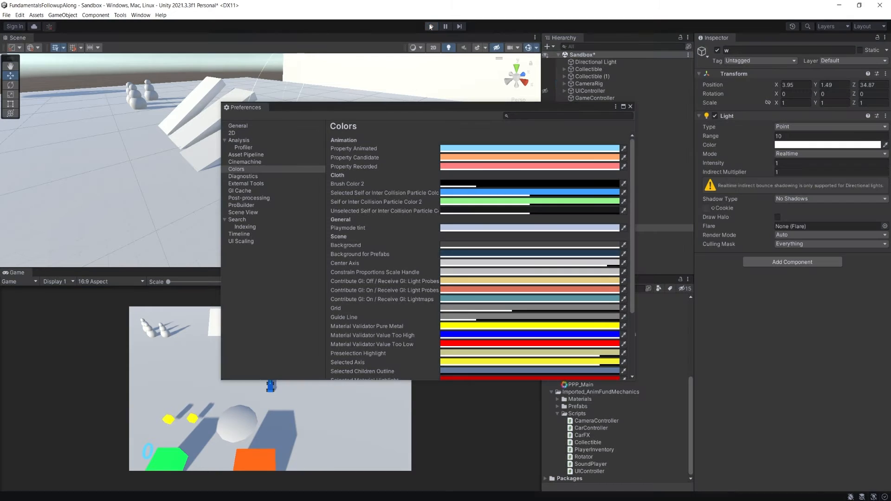
left_click(630, 107)
- In Play mode, set the point light's color to a muted orange and its intensity to 3.97
left_click(431, 26)
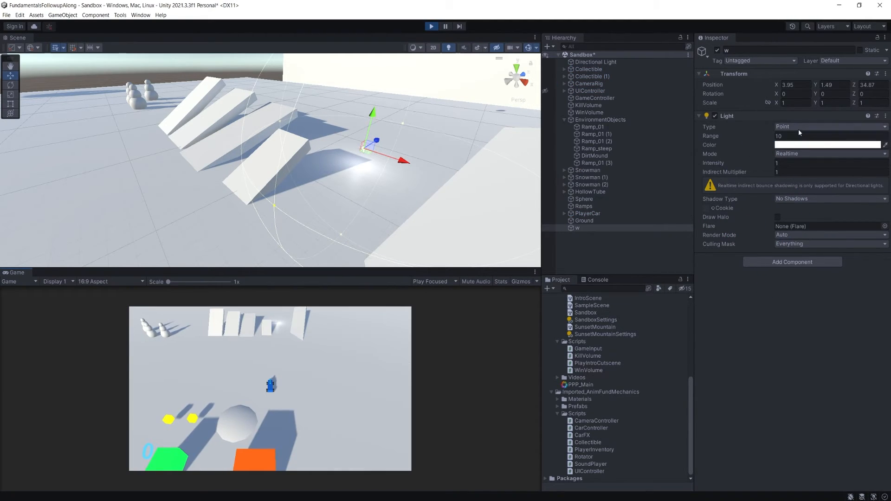
left_click(799, 145)
left_click(842, 207)
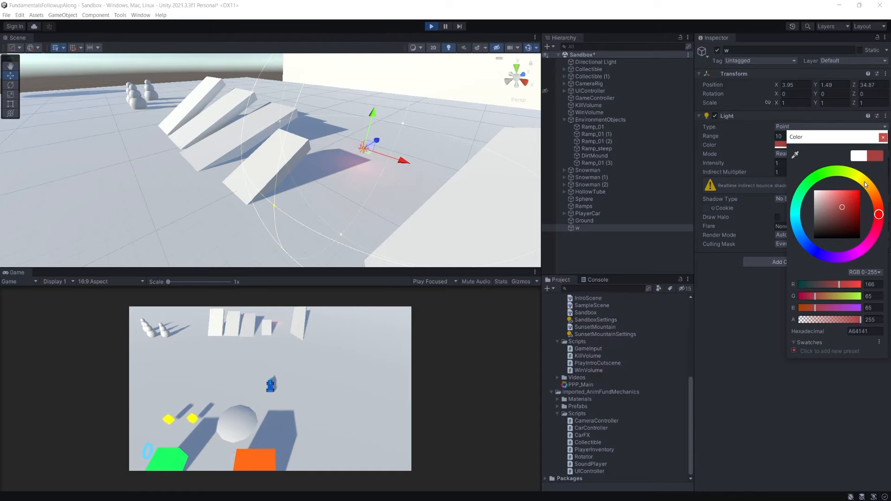
left_click_drag(865, 183, 874, 192)
left_click(883, 137)
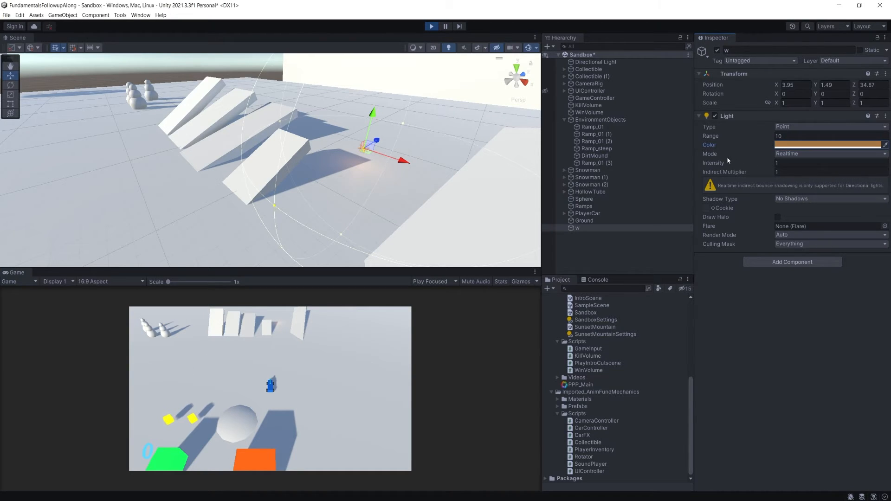
left_click_drag(718, 162, 766, 168)
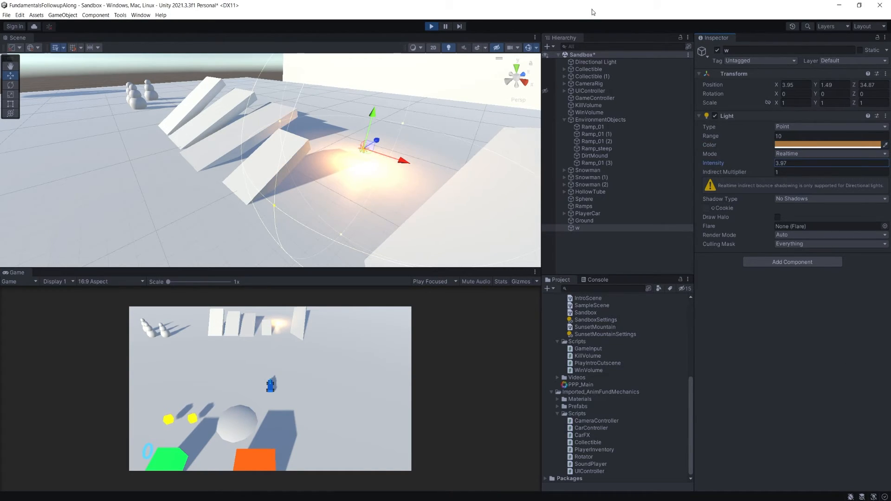
- Copy the point light's Light component, stop playing, and paste the copied component values back onto it
right_click(739, 116)
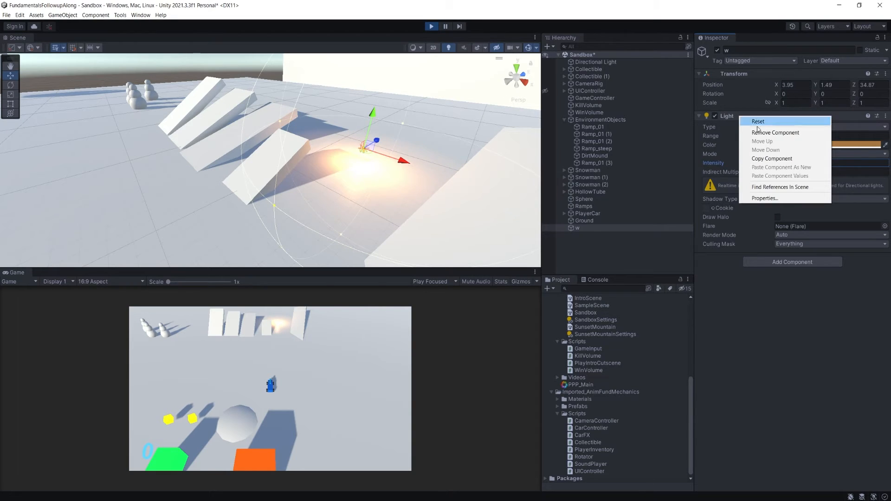
left_click(779, 159)
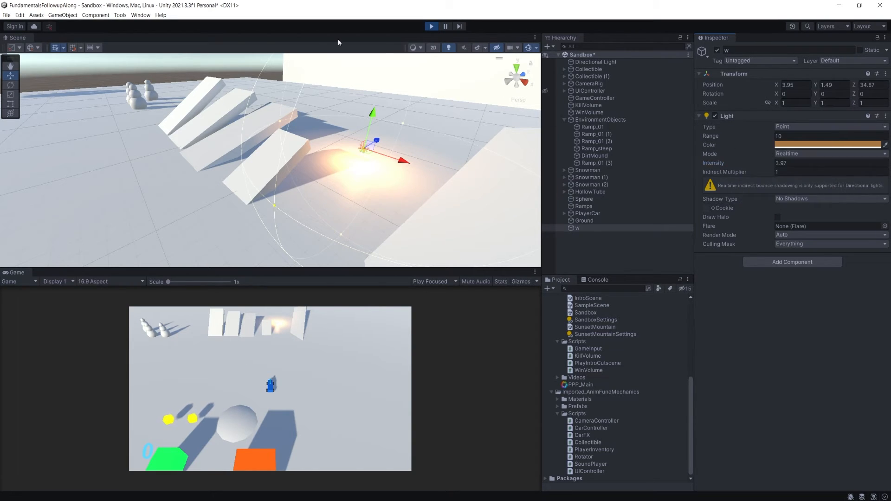
left_click(430, 28)
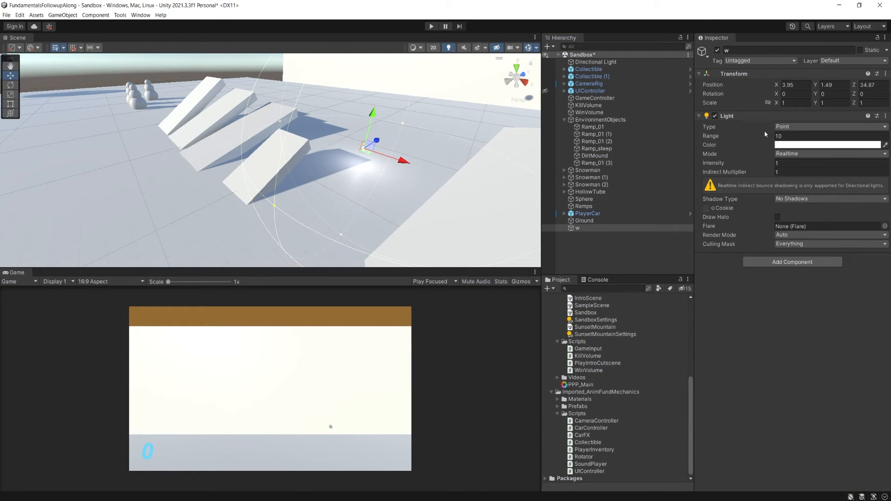
right_click(739, 119)
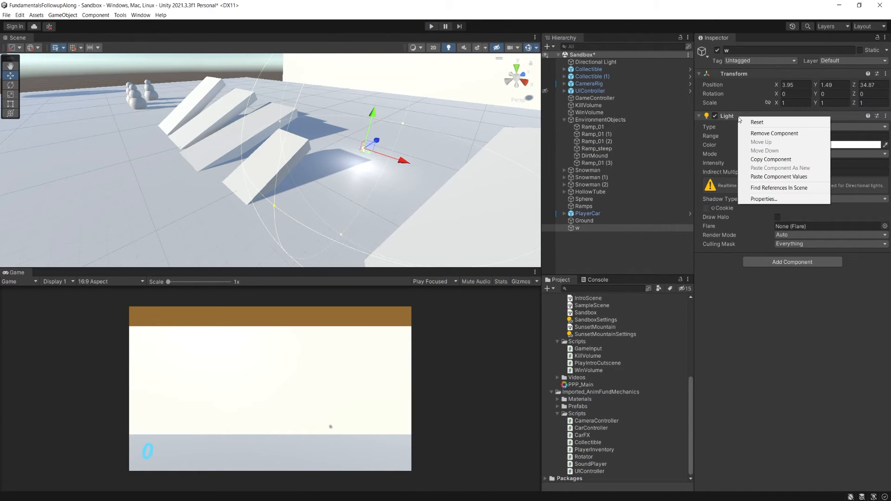
left_click(781, 178)
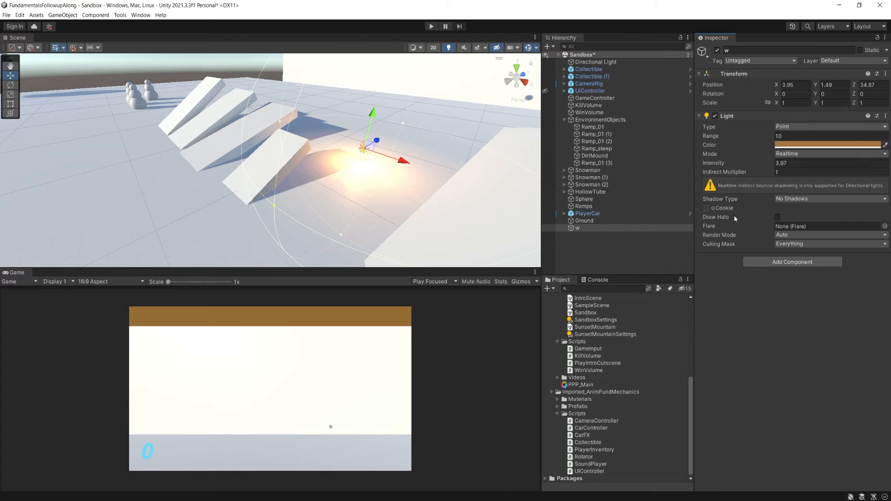
left_click_drag(424, 207, 349, 180, "alt")
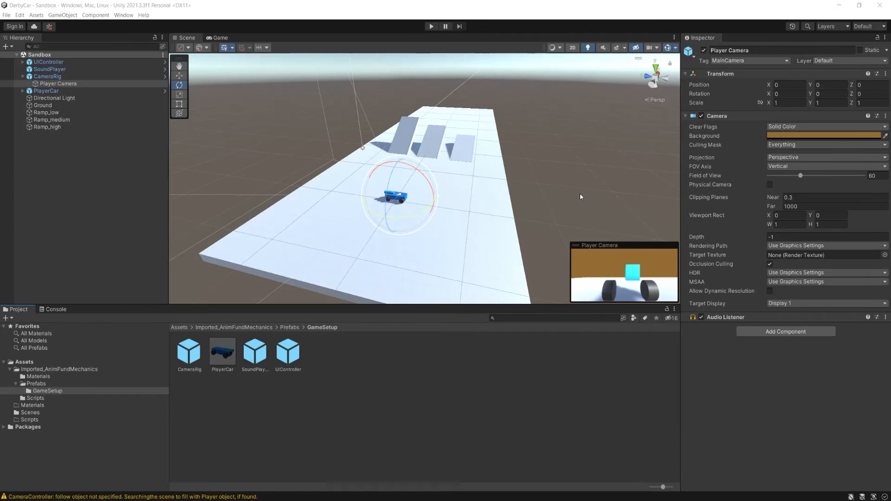
- In the DerbyCar project, open the build settings and add the Sandbox scene from the Scenes folder to Scenes In Build
left_click_drag(560, 178, 369, 207, "alt")
key("f")
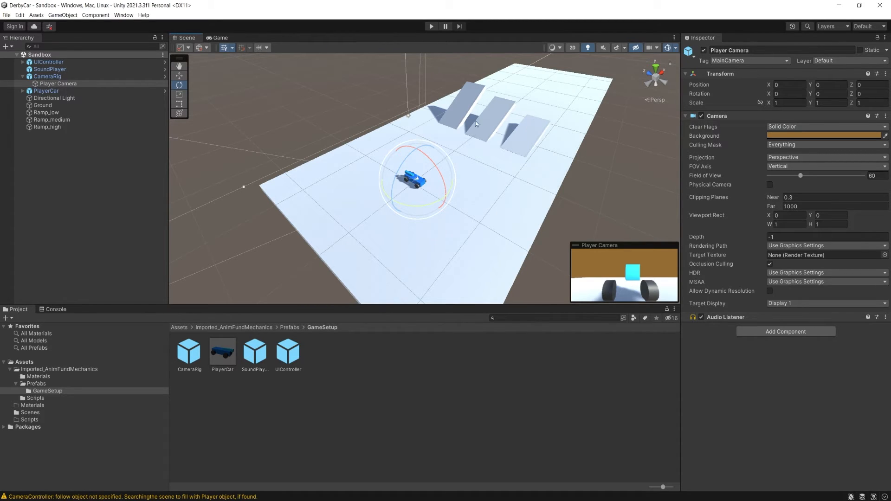
left_click_drag(467, 226, 453, 235, "alt")
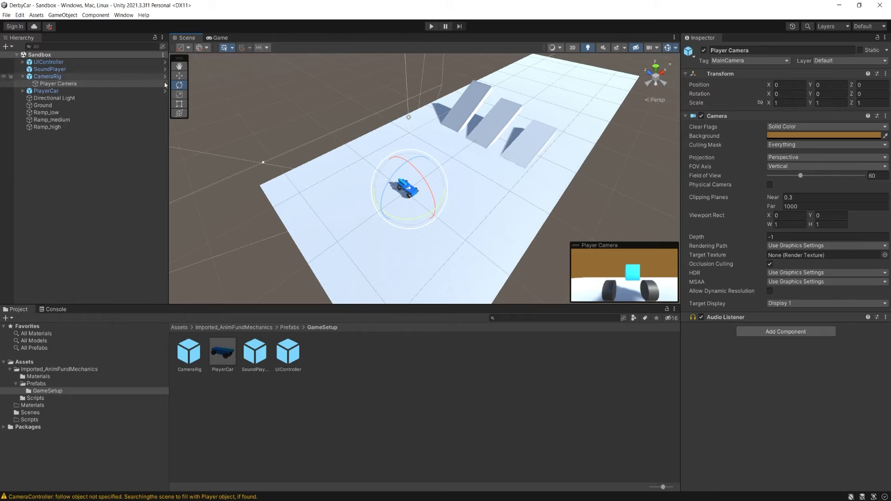
left_click(8, 16)
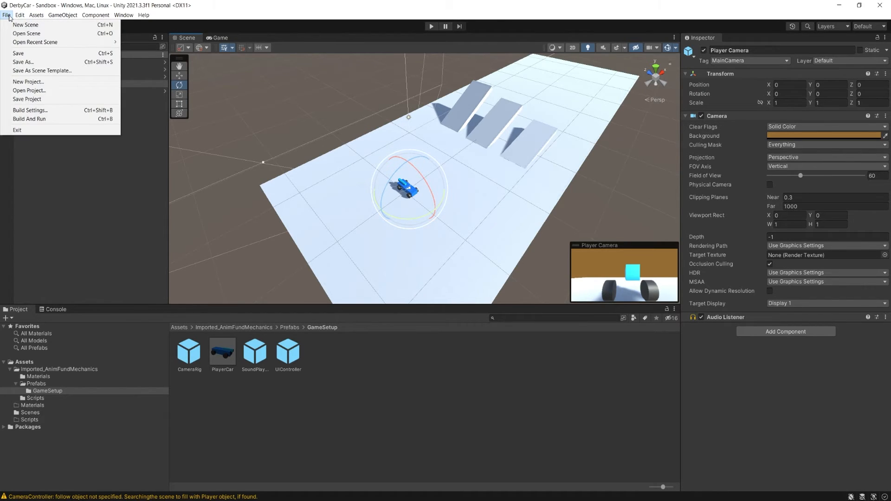
left_click(43, 111)
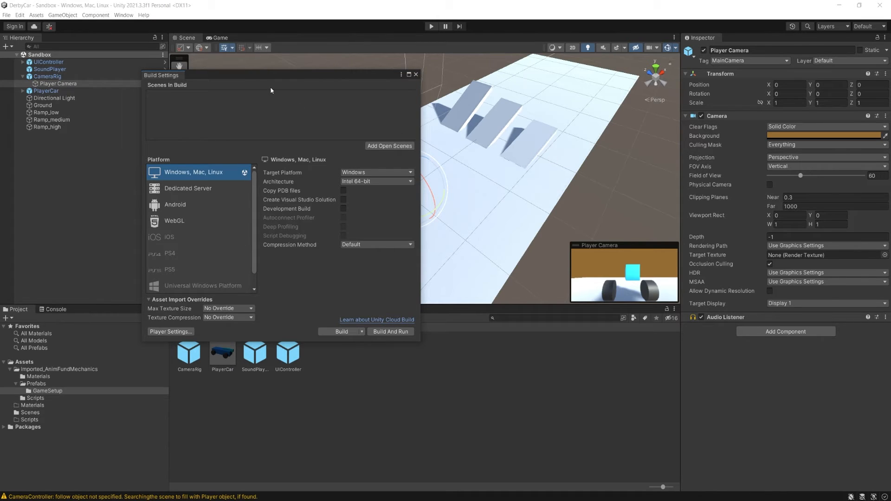
left_click_drag(239, 72, 301, 78)
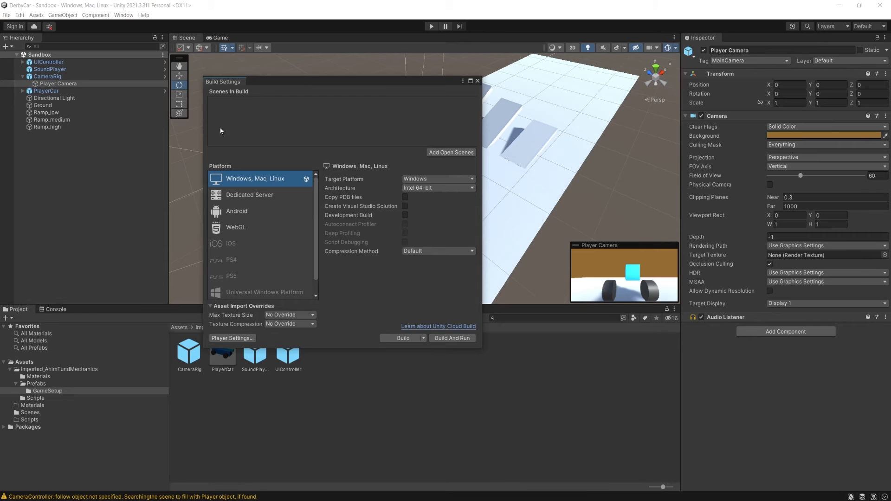
left_click_drag(327, 83, 153, 43)
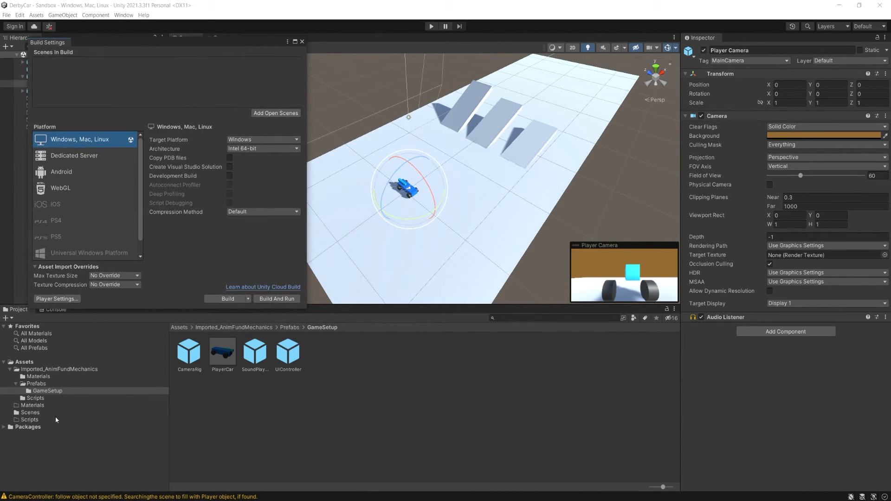
left_click(30, 413)
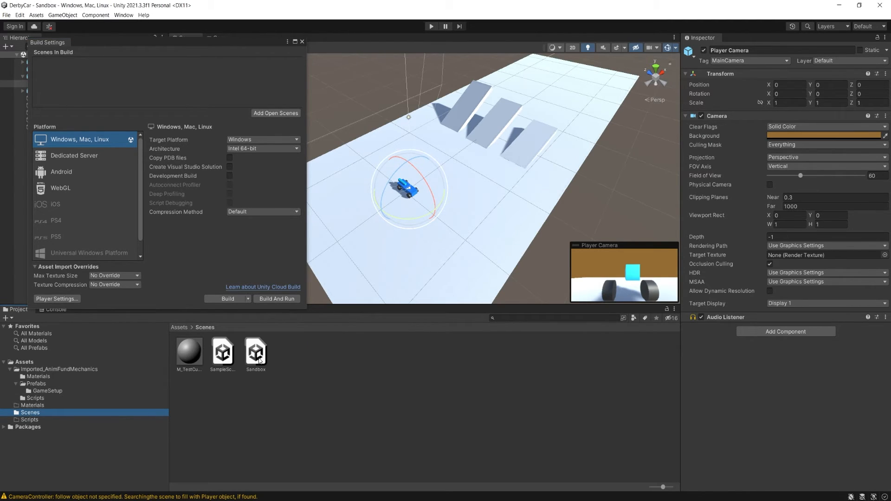
left_click_drag(259, 360, 189, 93)
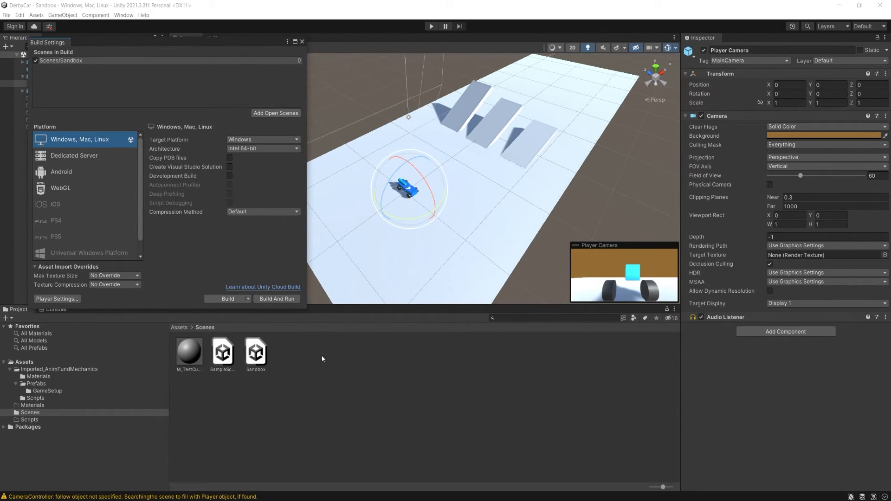
left_click(68, 61)
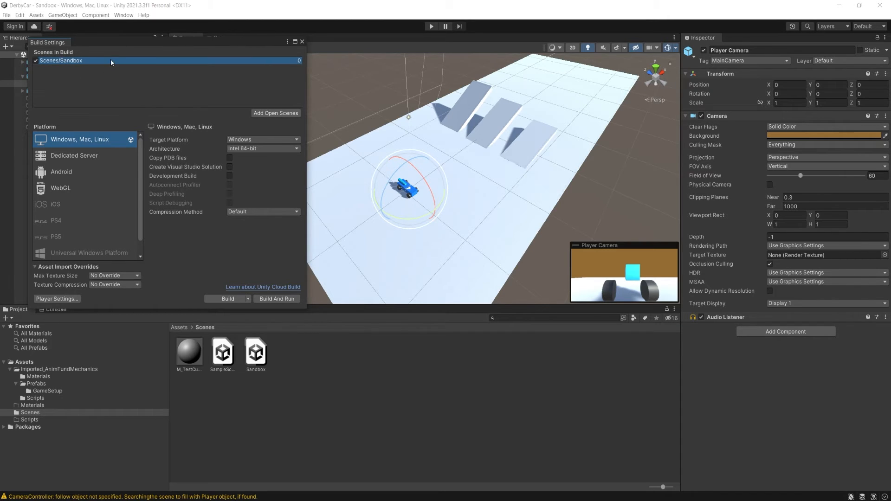
left_click_drag(437, 176, 496, 152, "alt")
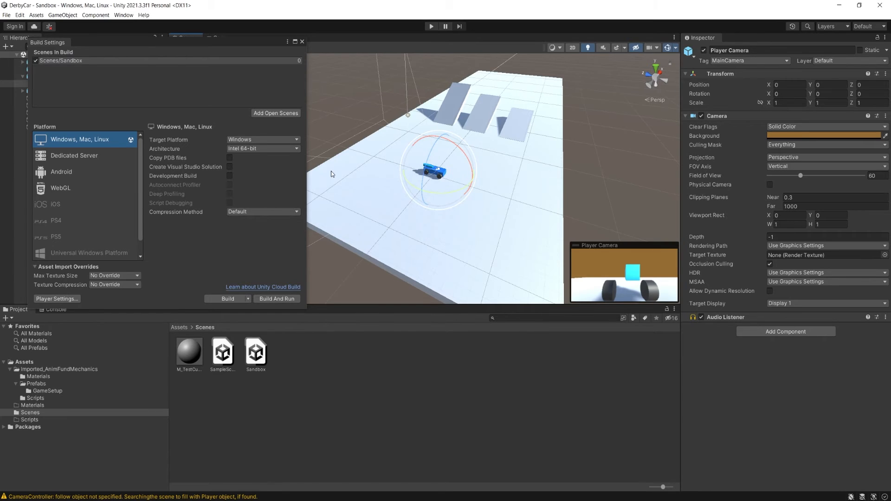
left_click(248, 299)
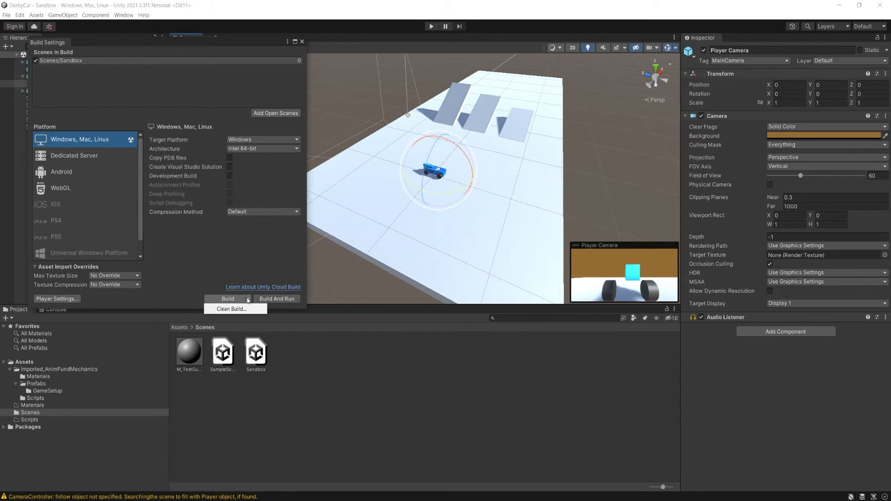
left_click(212, 254)
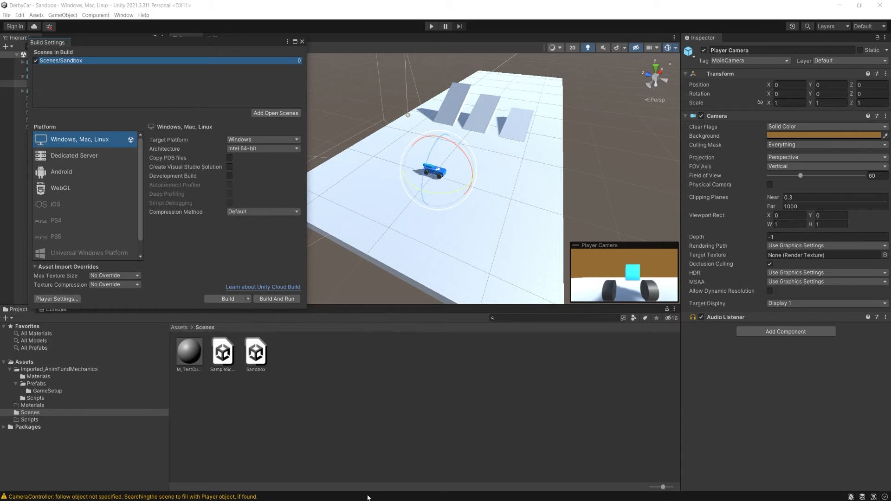
- Find Unity Hub through the system search and open its list of projects
key("super")
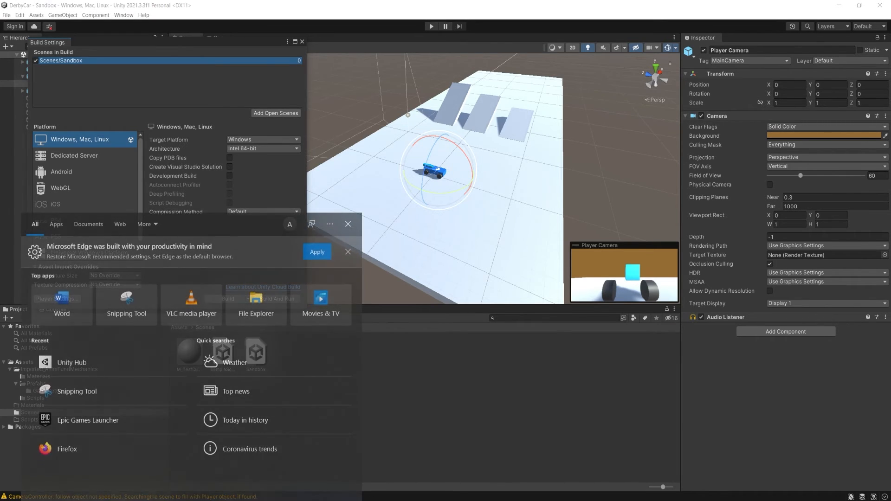
type("unity")
key("Return")
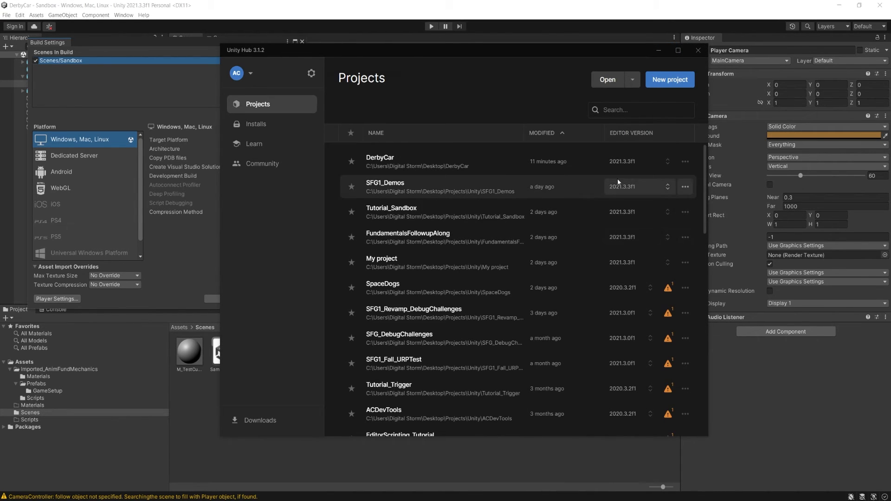
- Examine the installable platform modules for editor version 2021.3.3f1 in the Hub's installs list, and close Unity Hub
left_click(255, 124)
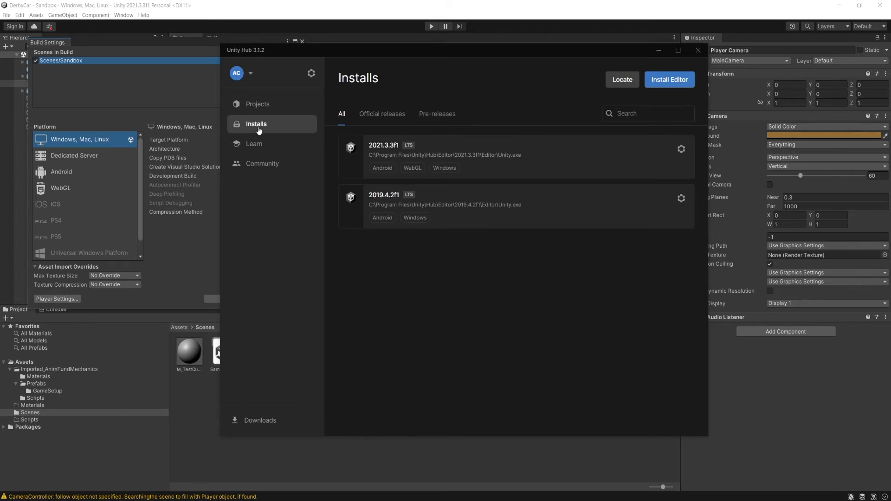
left_click(681, 149)
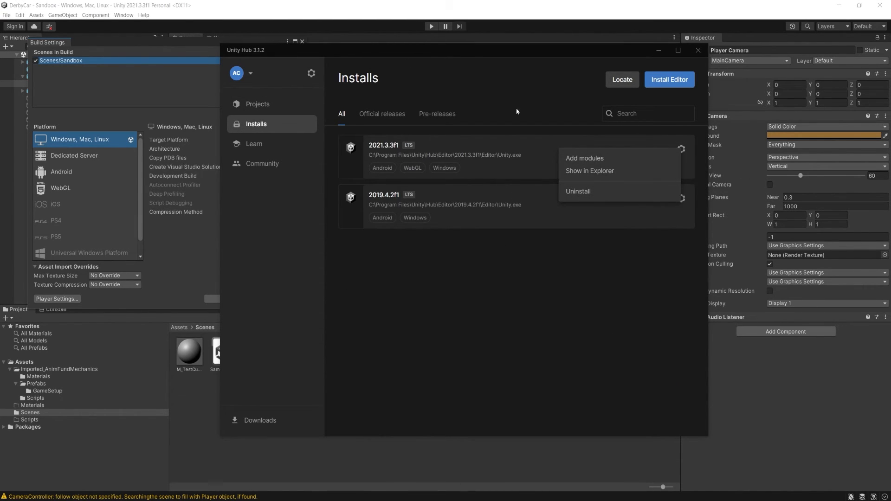
left_click(597, 159)
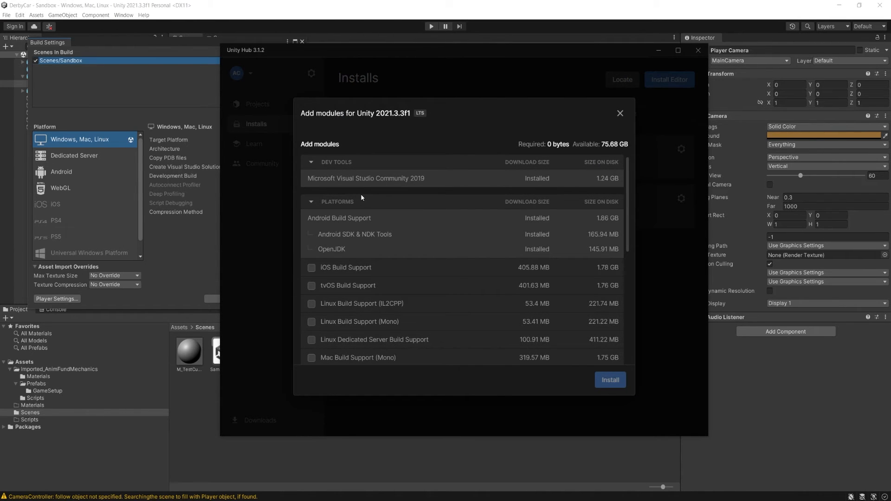
scroll(361, 194, "down", 4)
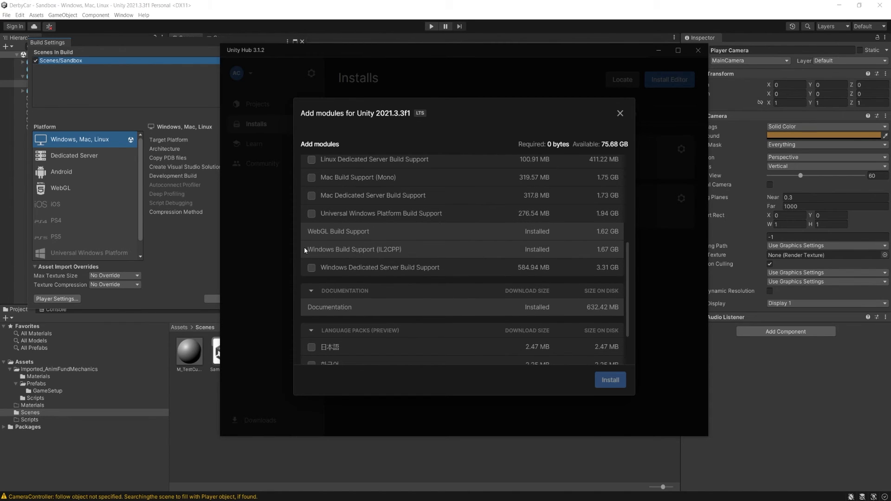
left_click(621, 113)
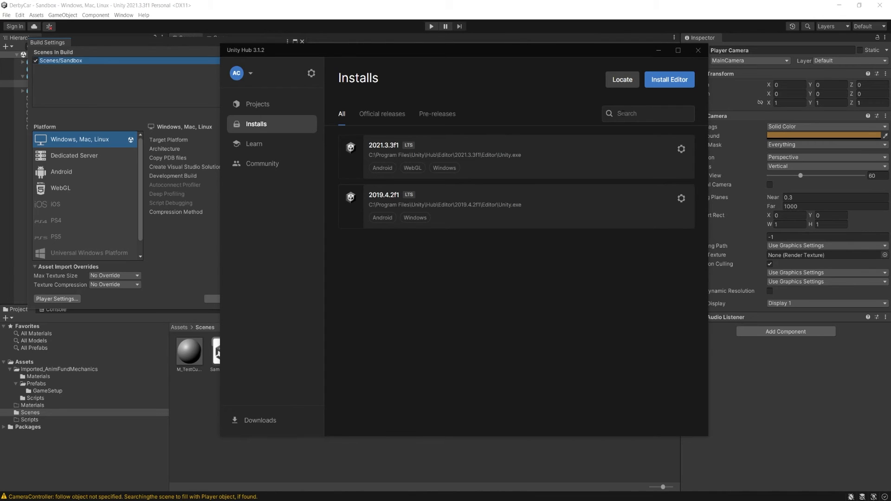
left_click(698, 50)
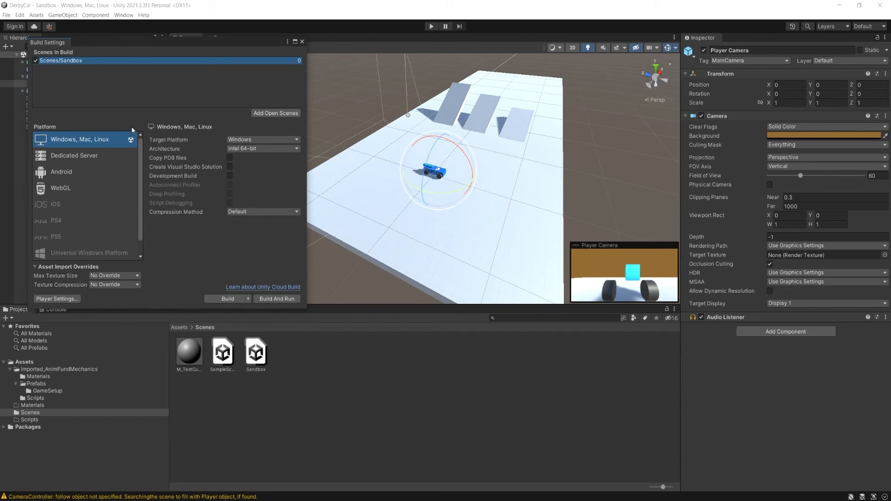
- Start a Windows build and create a folder named Builds in the DerbyCar project folder, alongside Assets
left_click(229, 299)
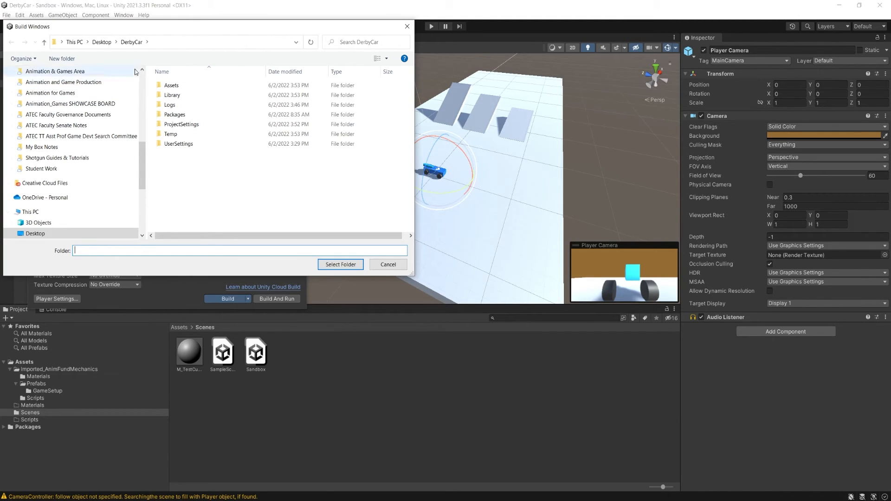
double_click(176, 89)
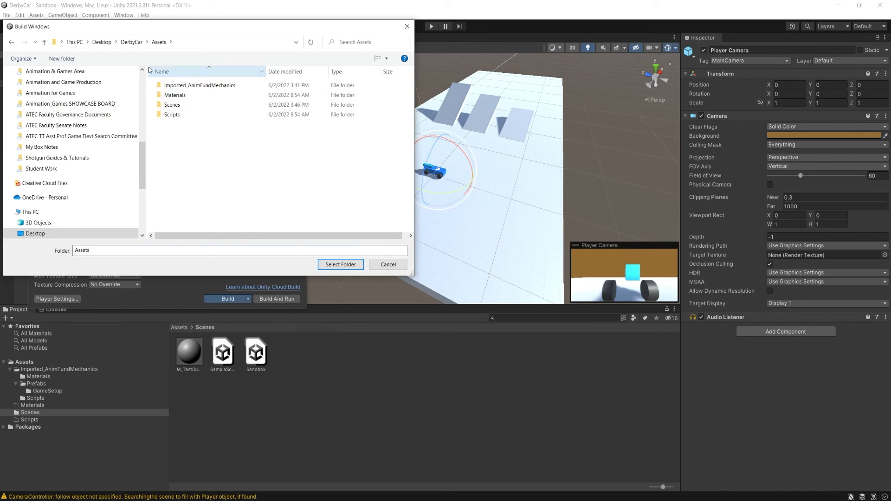
left_click(134, 42)
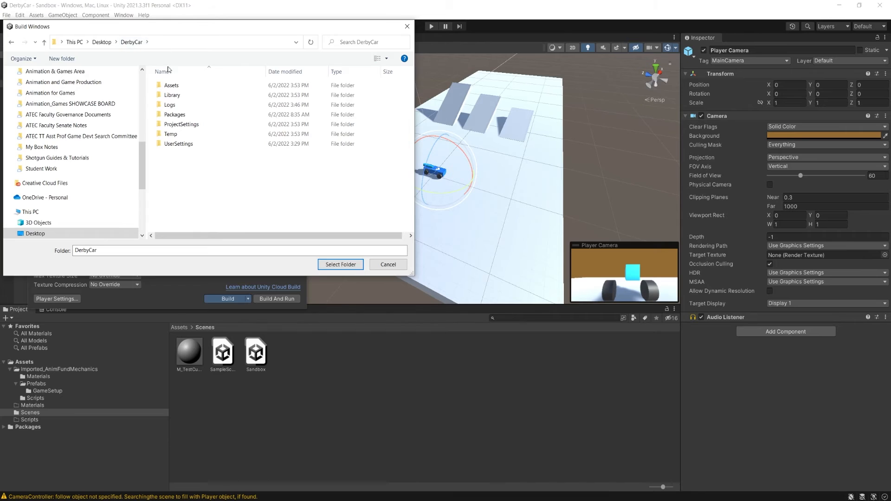
right_click(171, 178)
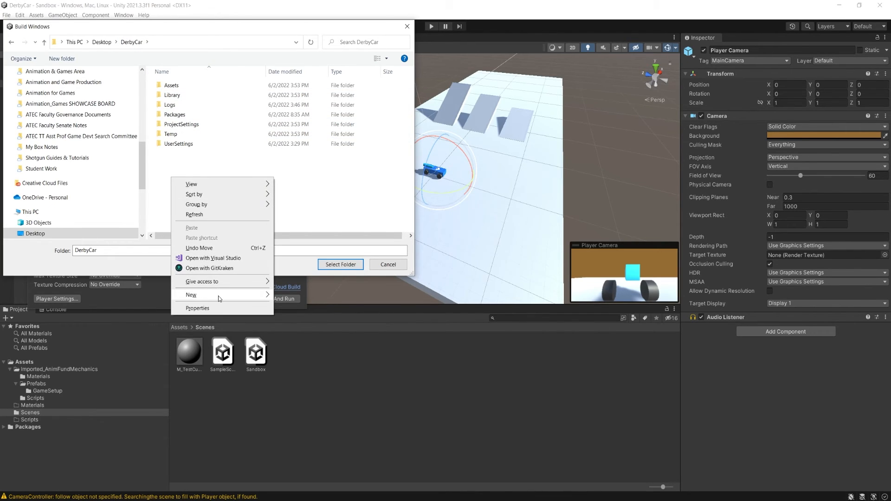
mouse_move(219, 297)
left_click(284, 296)
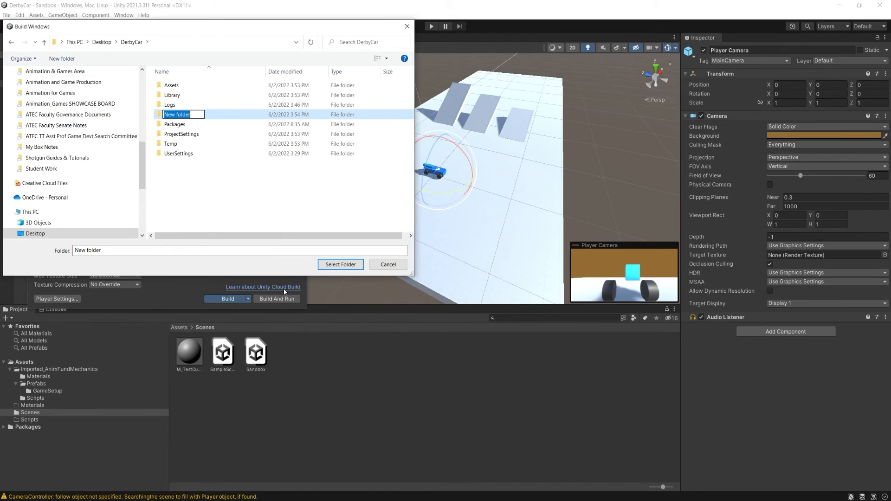
type("Builds")
key("Return")
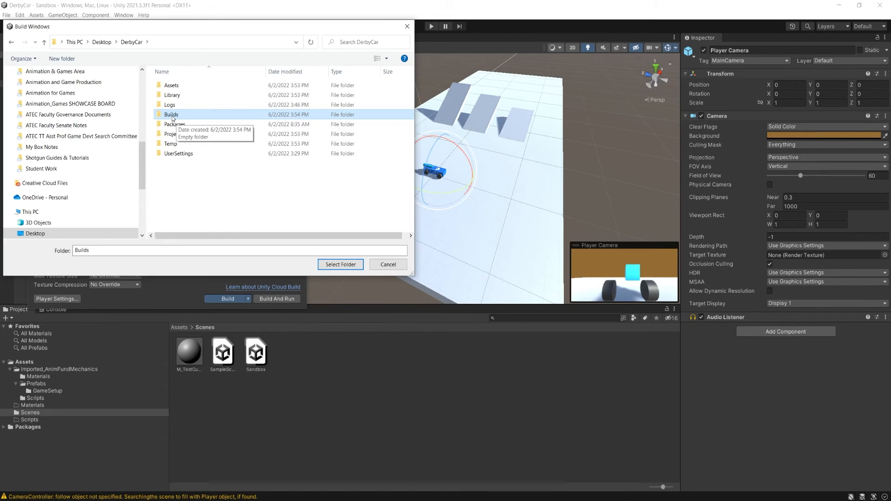
- Create a folder named Build_01 inside Builds and build the game into it
double_click(172, 116)
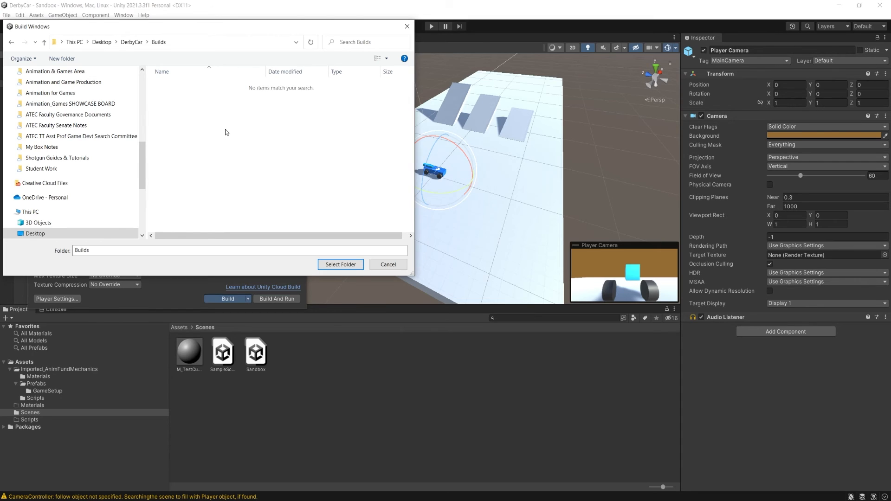
right_click(172, 88)
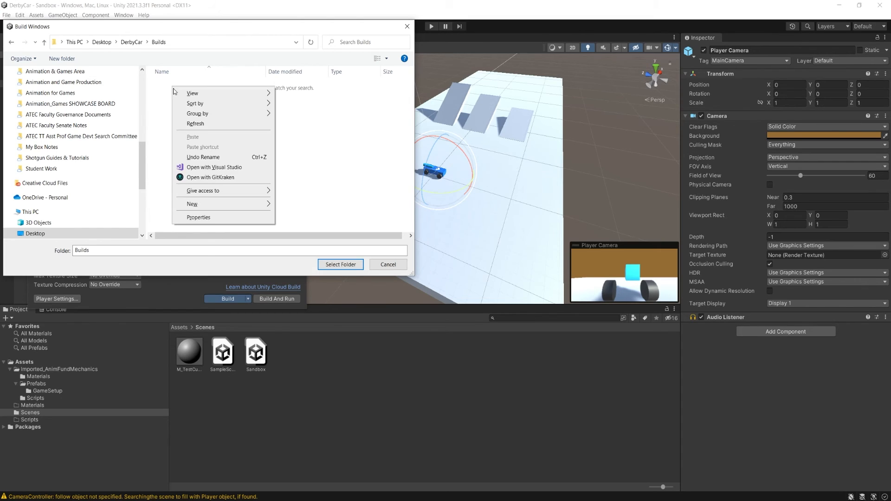
mouse_move(230, 208)
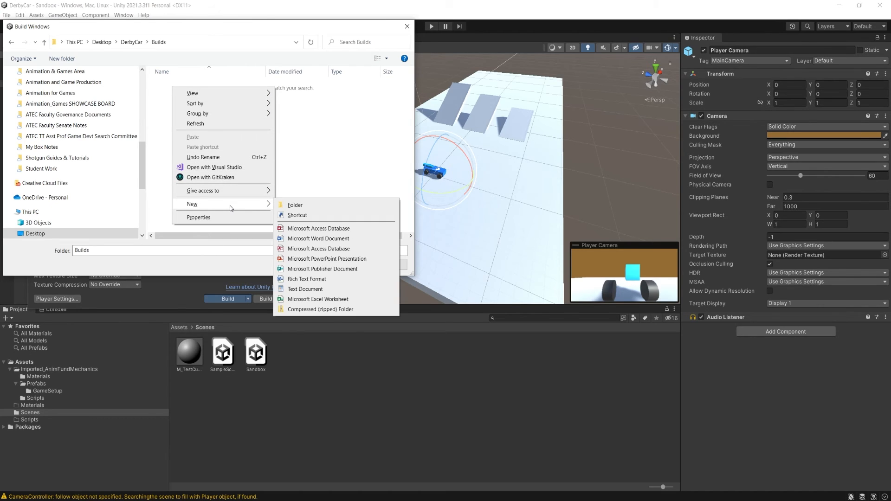
left_click(292, 206)
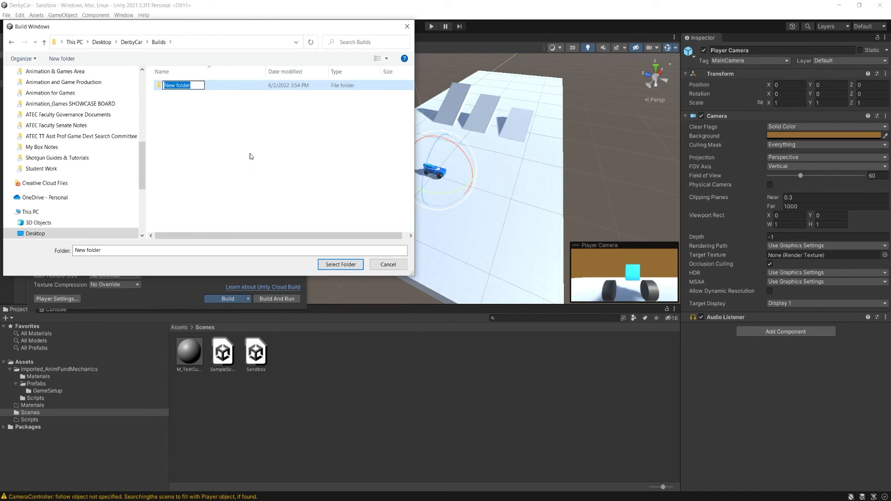
type("Build_01")
key("Return")
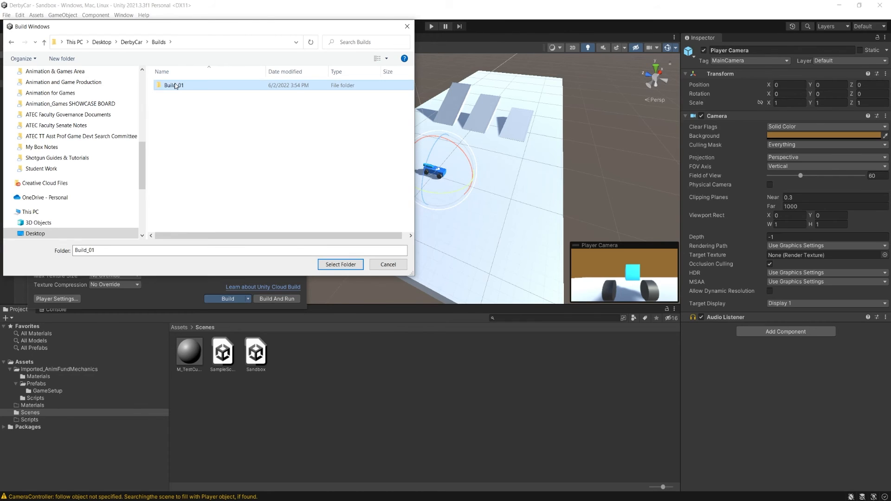
key("Return")
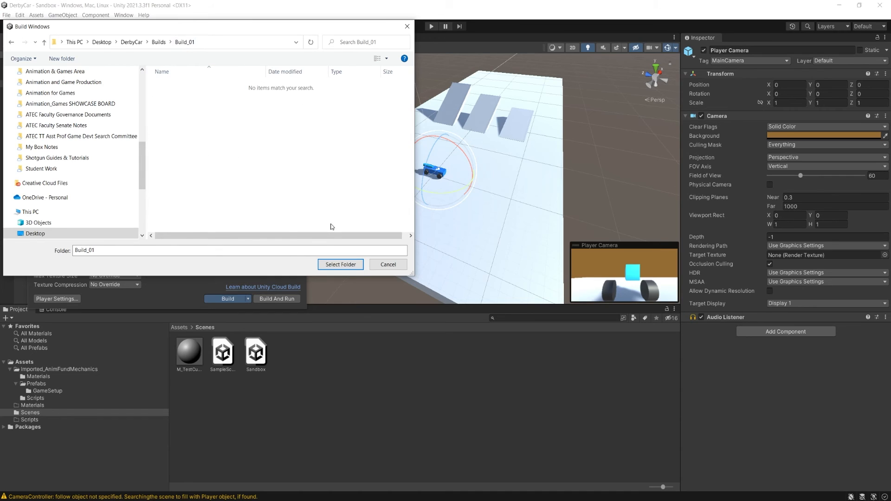
left_click(340, 265)
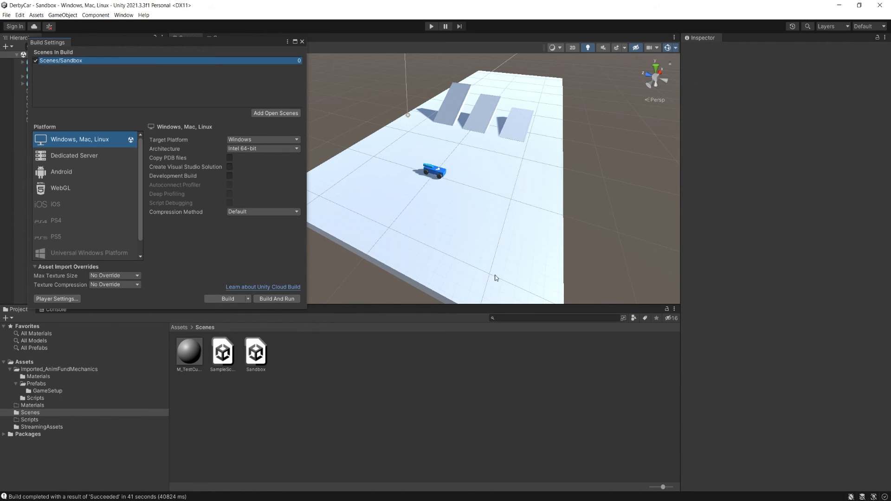
- Switch to File Explorer and examine the DerbyCar build output in the project's Builds/Build_01 folder
left_click_drag(456, 230, 397, 227, "alt")
left_click(225, 499)
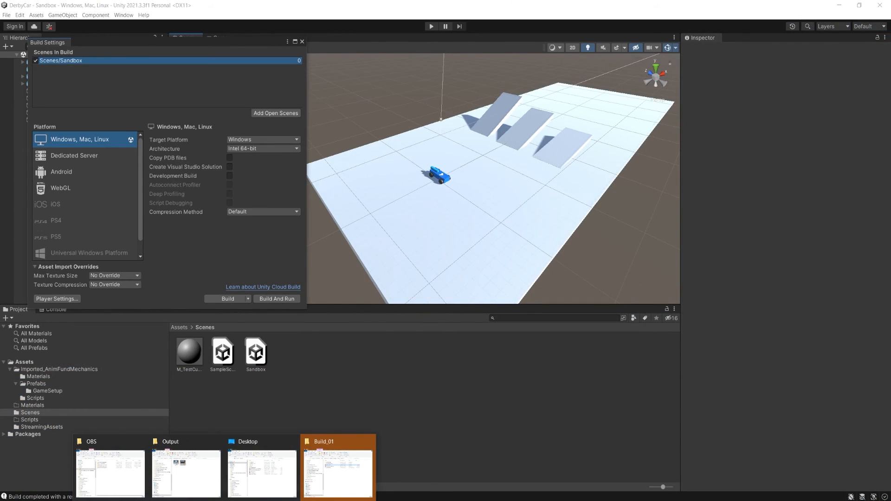
left_click(338, 471)
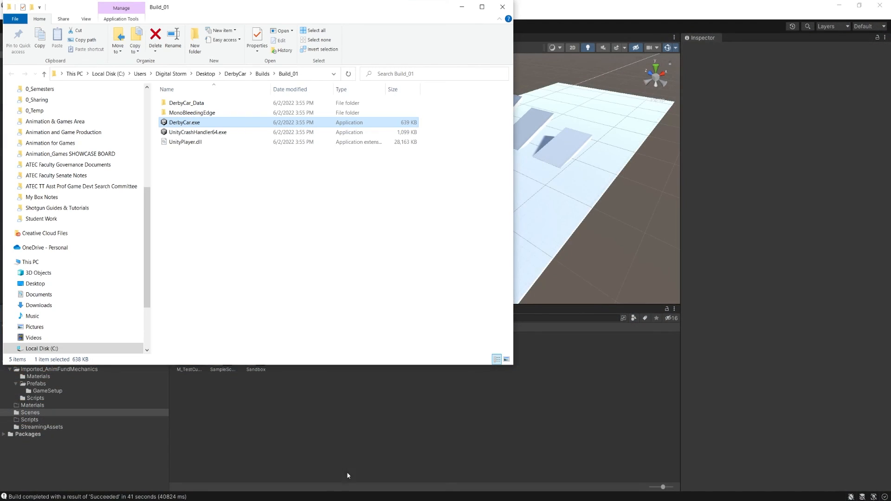
left_click(287, 289)
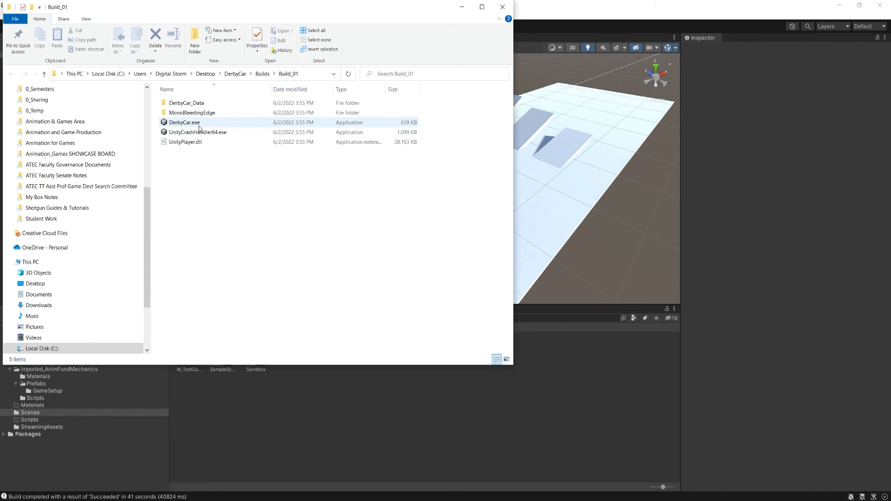
left_click(236, 74)
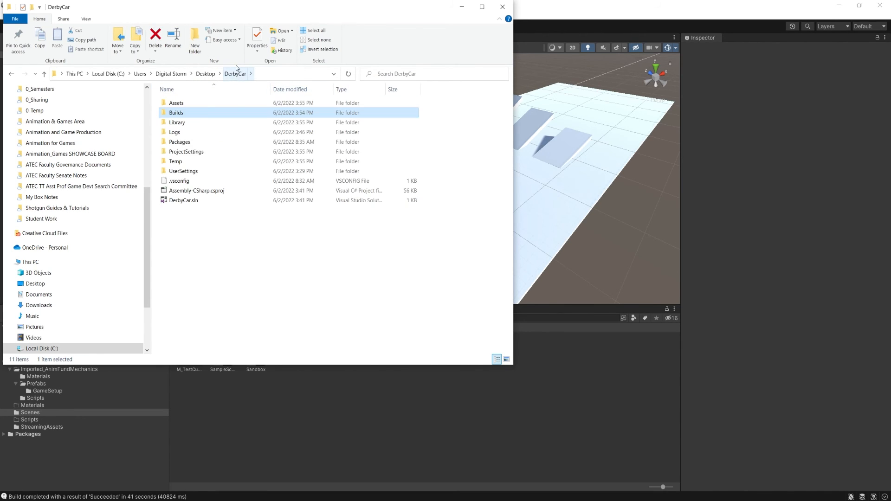
double_click(182, 117)
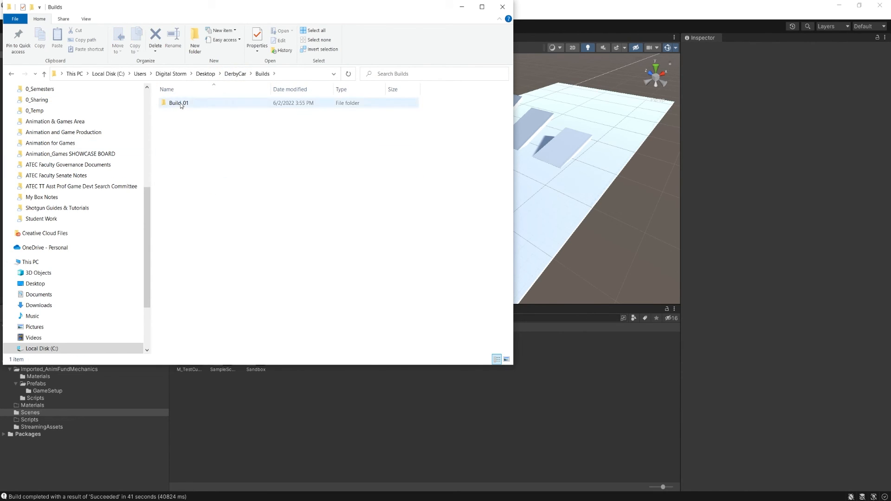
double_click(176, 103)
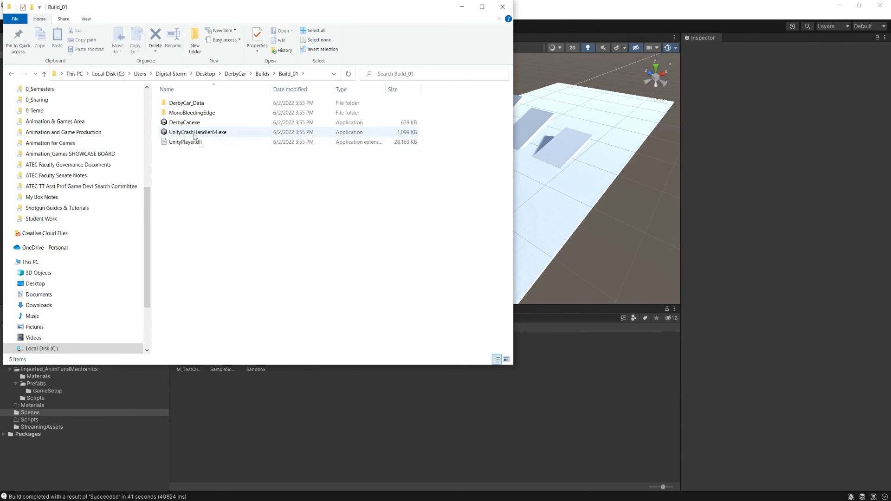
left_click(168, 124)
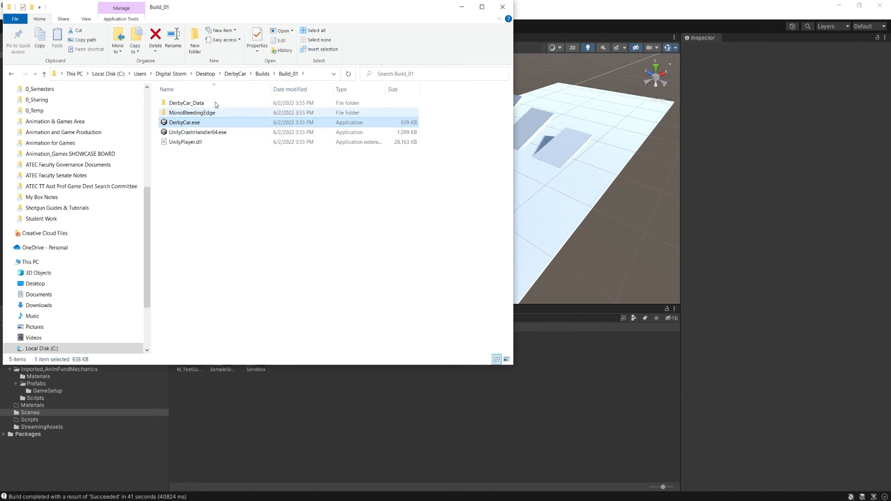
left_click(198, 149)
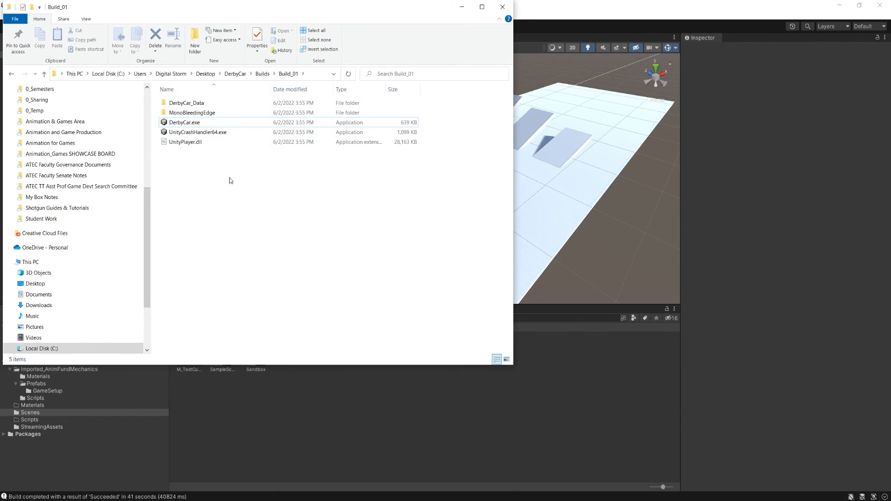
- Run DerbyCar.exe from Build_01 and test-drive the car around the platform and over the ramps
double_click(184, 122)
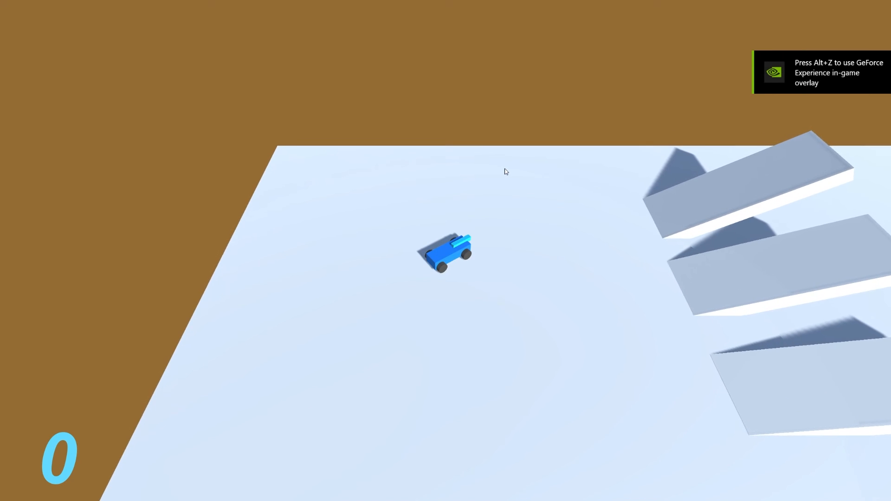
key("w")
key("d")
key("a")
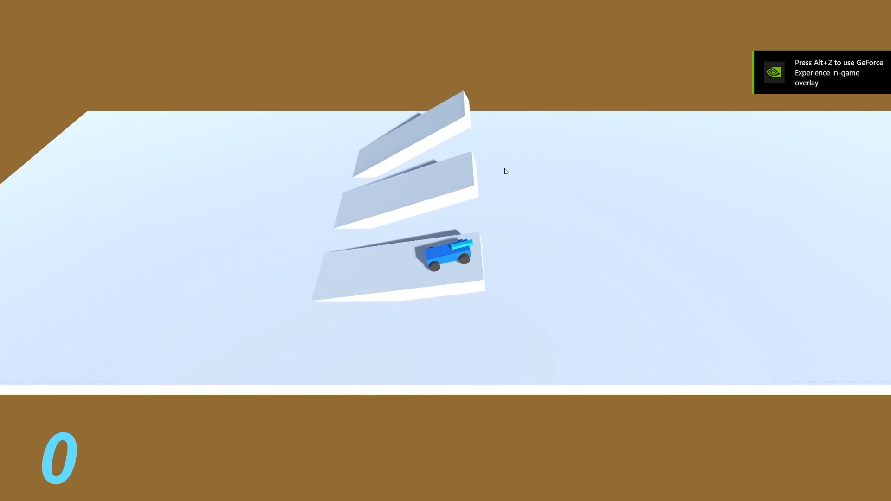
key("w")
key("a")
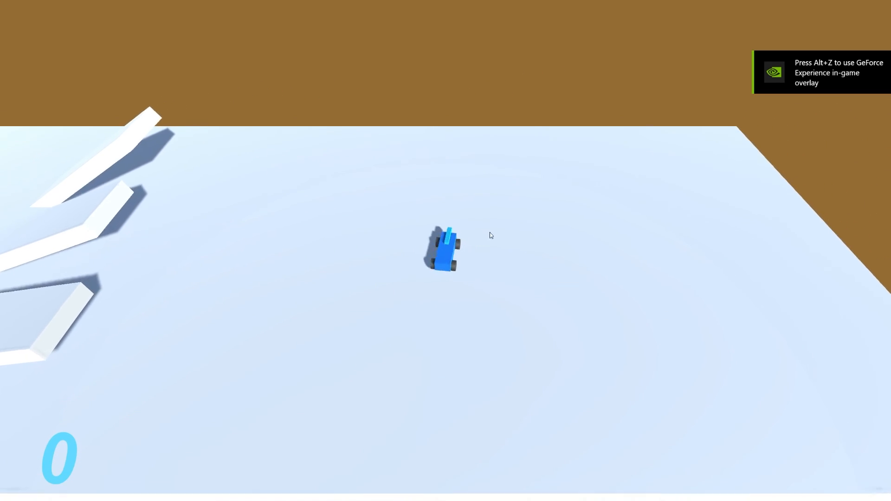
key("w")
key("a")
key("a")
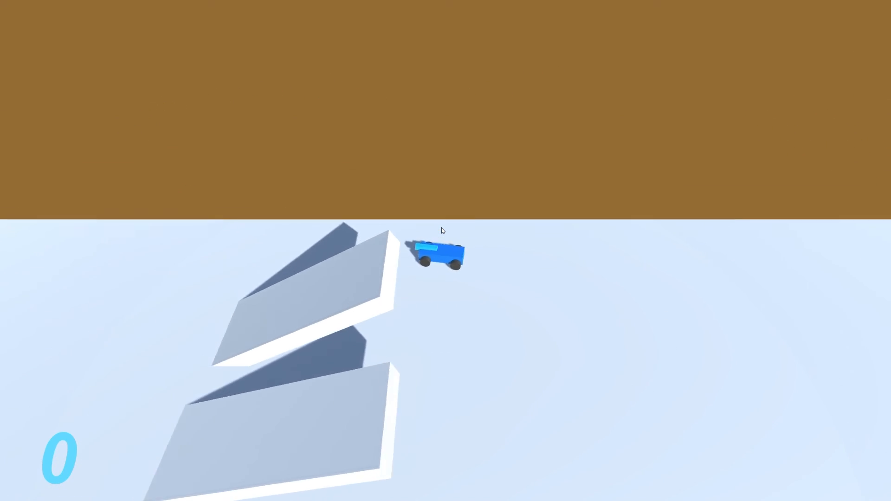
key("w")
key("a")
key("w")
key("d")
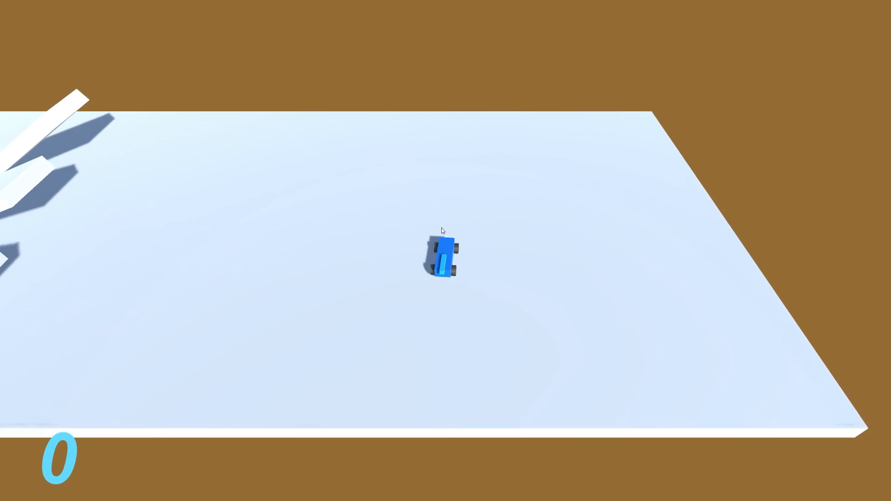
key("s")
key("a")
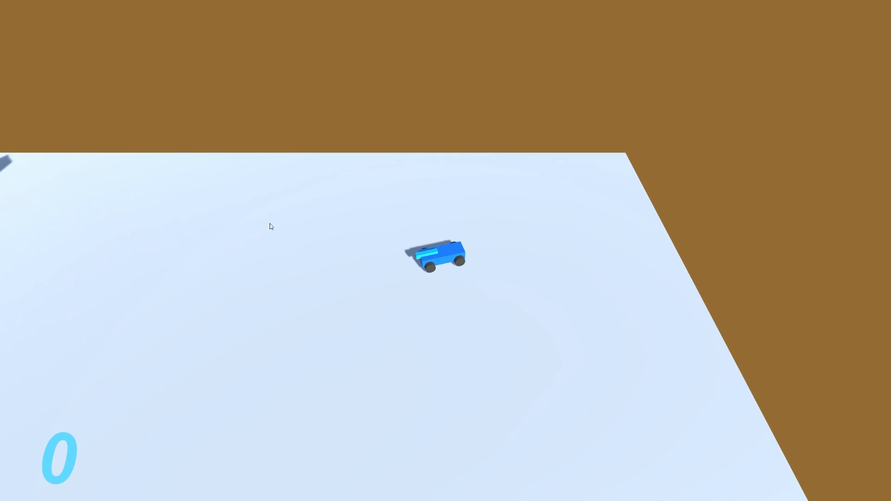
key("w")
key("d")
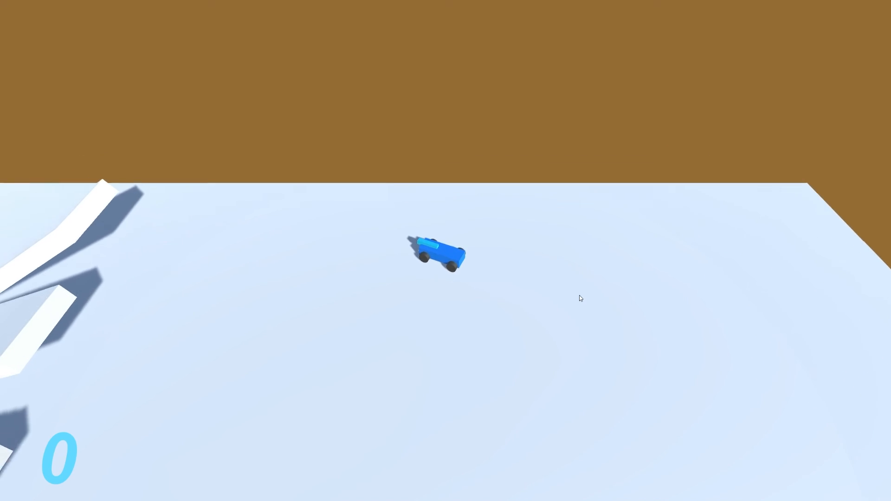
key("a")
key("w")
key("d")
key("a")
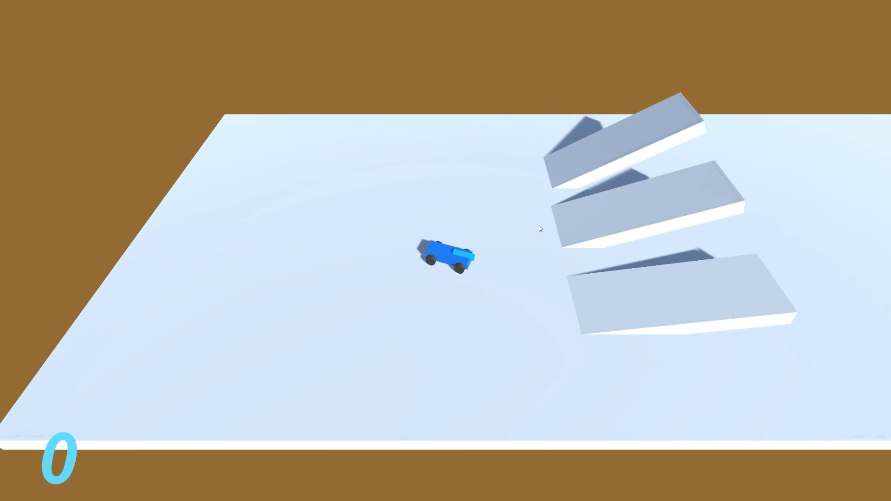
- Close the running game and check where the Build_01 folder sits inside Builds and what it contains
key("alt+F4")
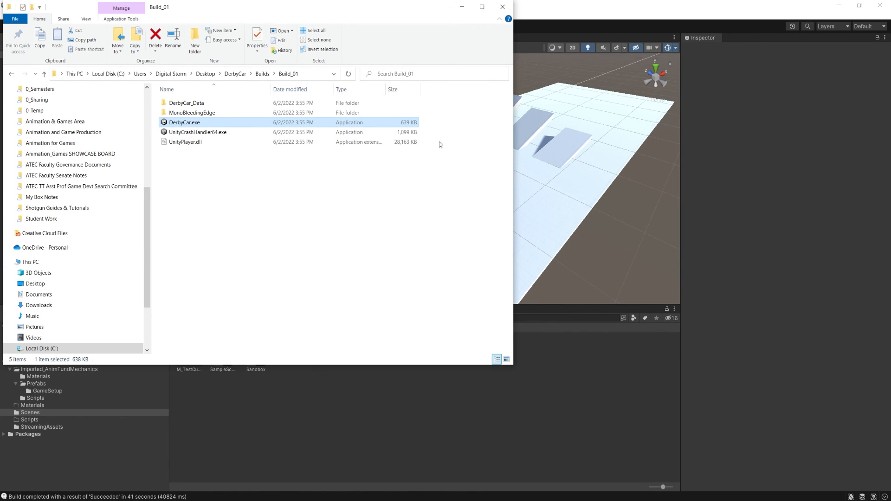
left_click(387, 258)
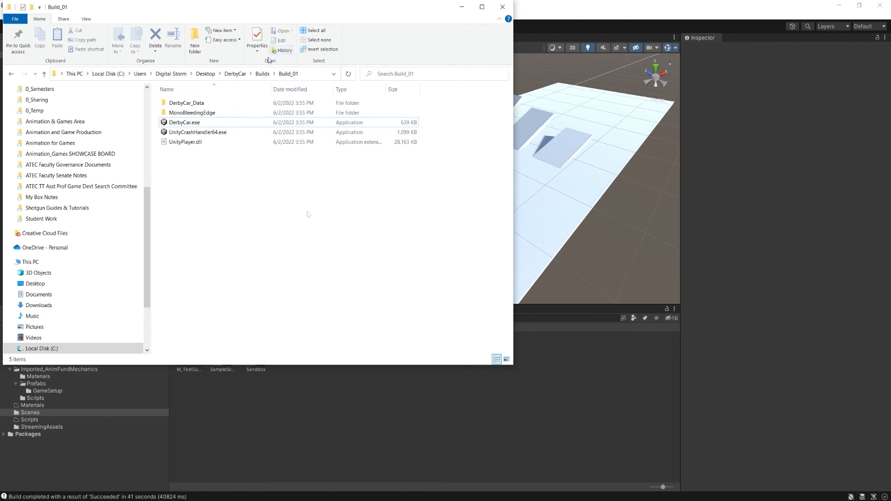
left_click(262, 73)
left_click(266, 200)
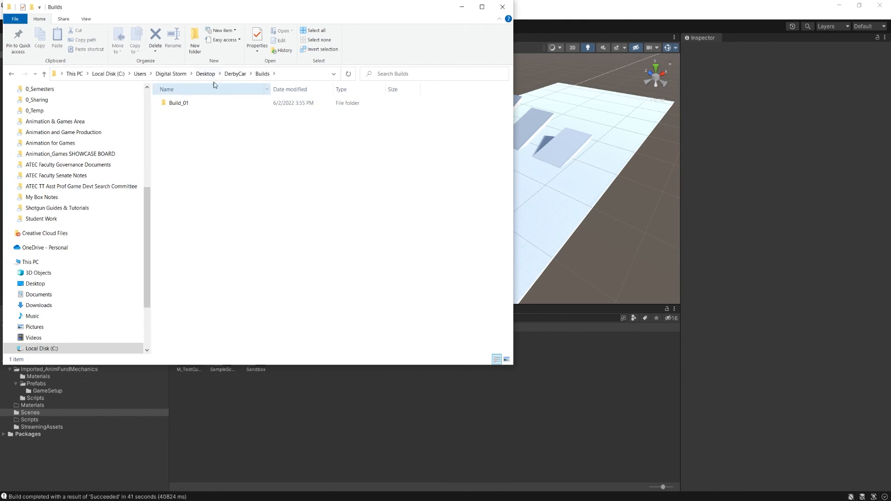
left_click(182, 104)
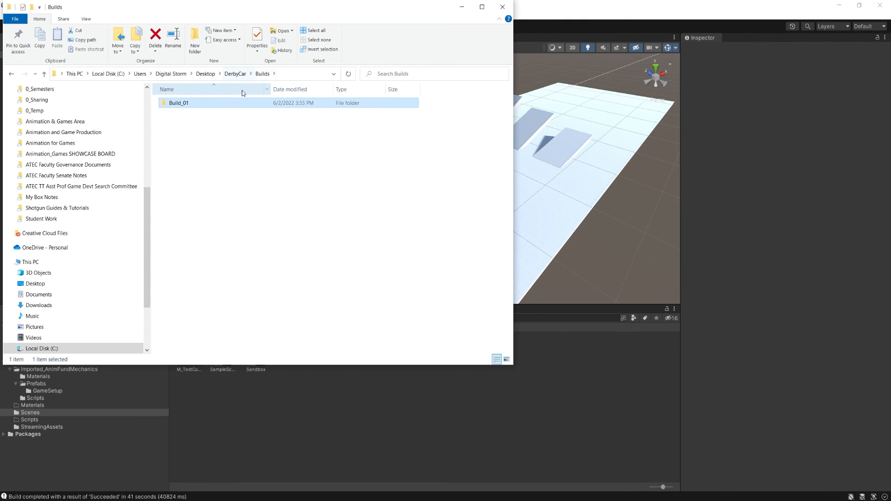
double_click(204, 102)
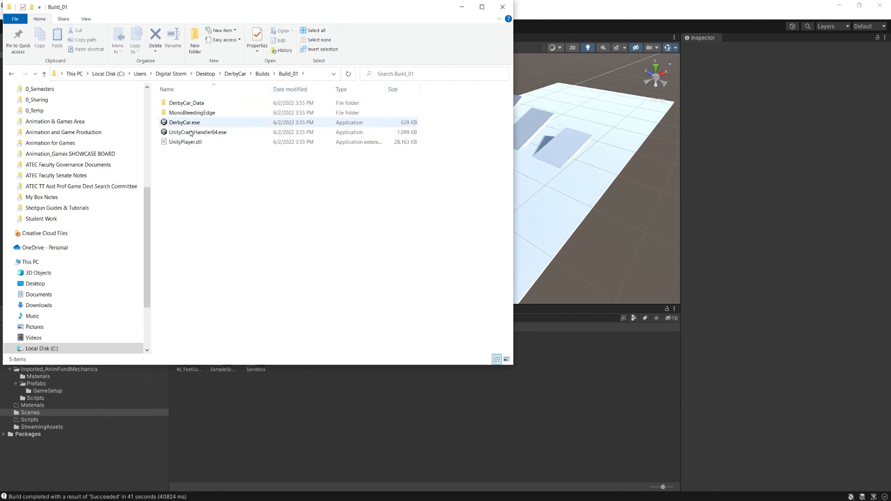
- Compress the Build_01 folder into a zip file inside the Builds folder
left_click(262, 74)
right_click(183, 104)
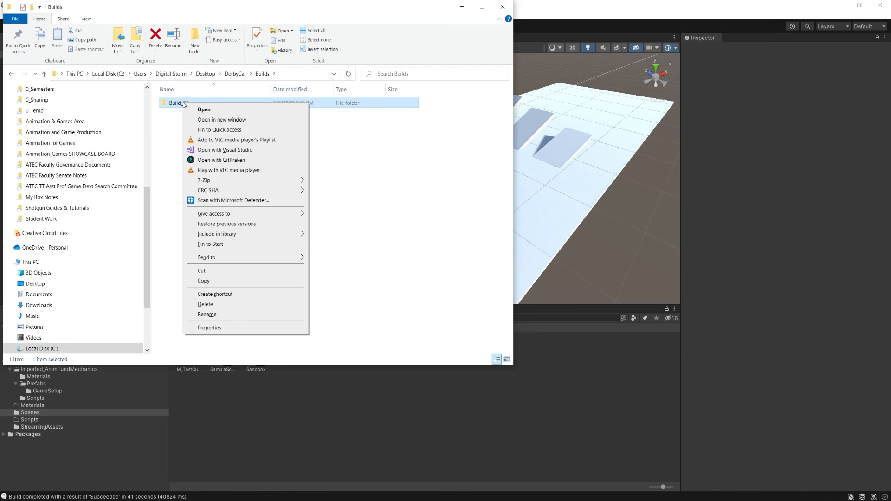
mouse_move(239, 262)
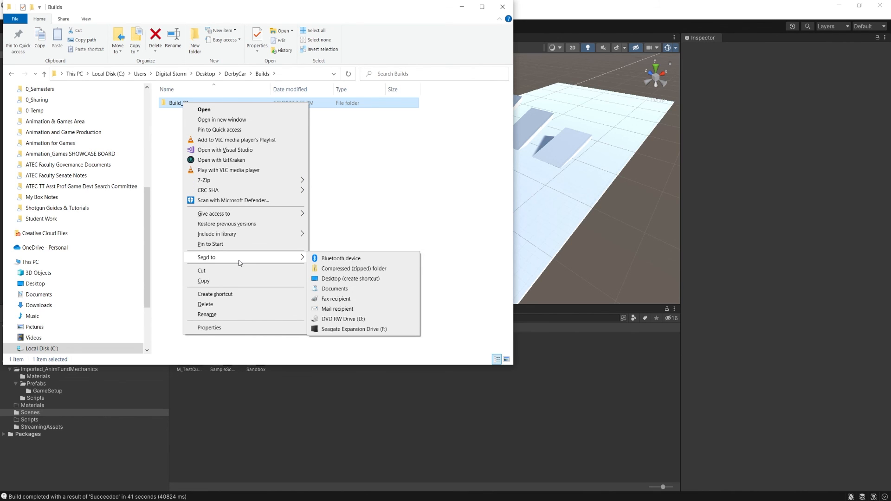
left_click(349, 270)
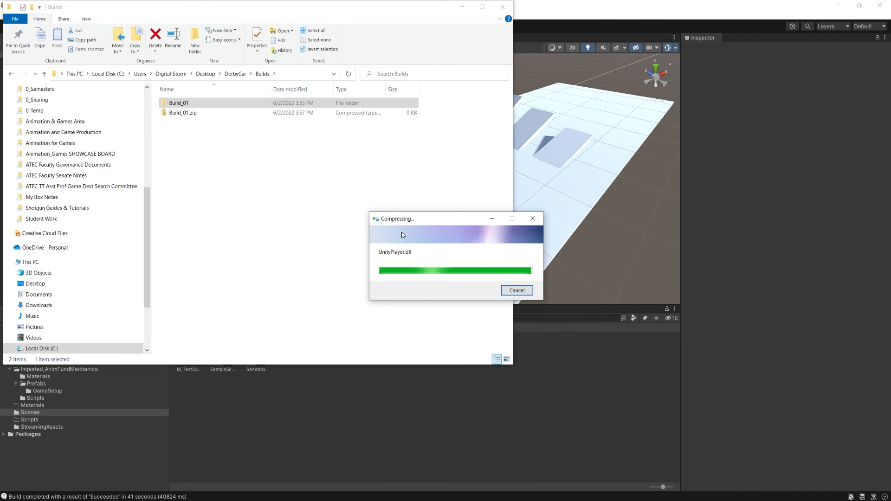
left_click(189, 123)
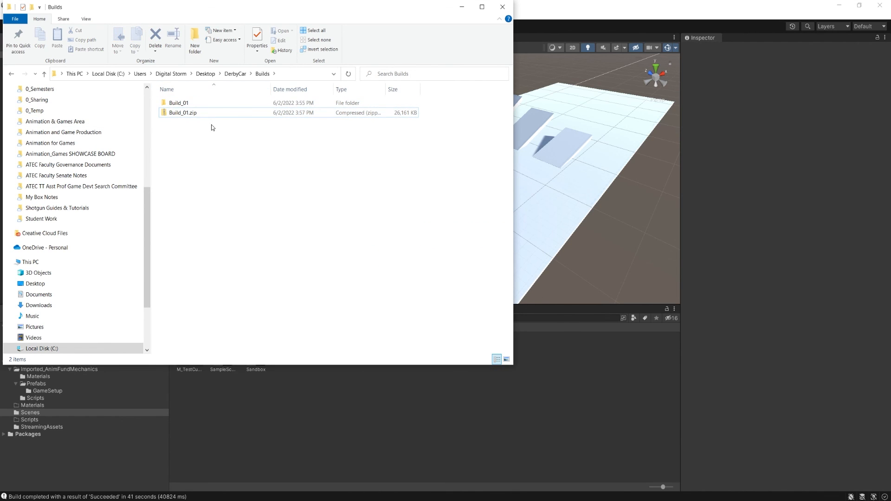
- Compare the original Build_01 folder and its contents with the compressed Build_01.zip in the Builds folder
left_click(184, 104)
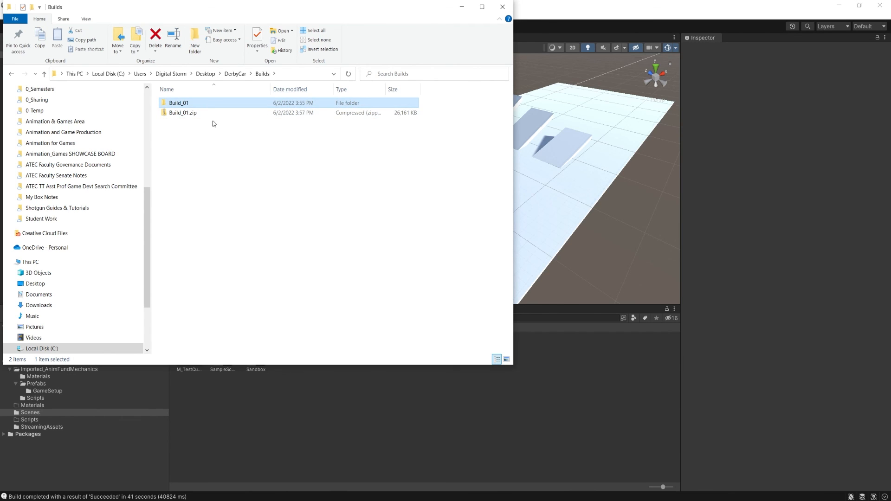
left_click(182, 114)
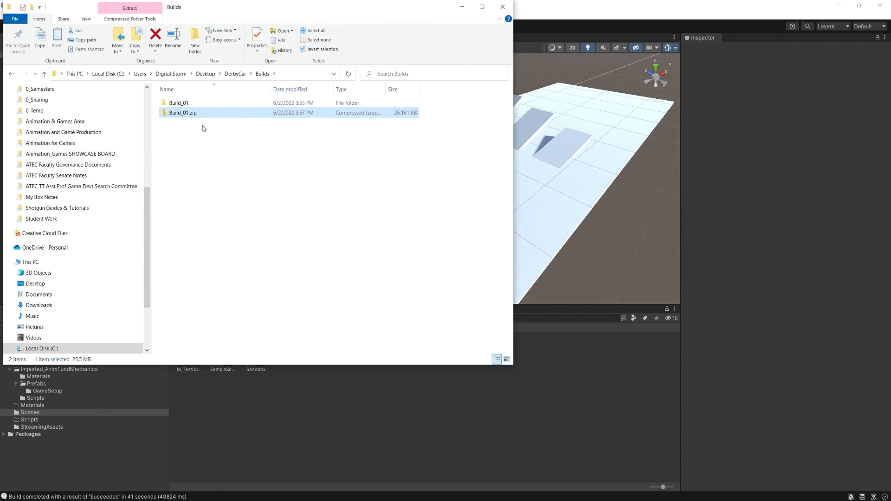
double_click(179, 103)
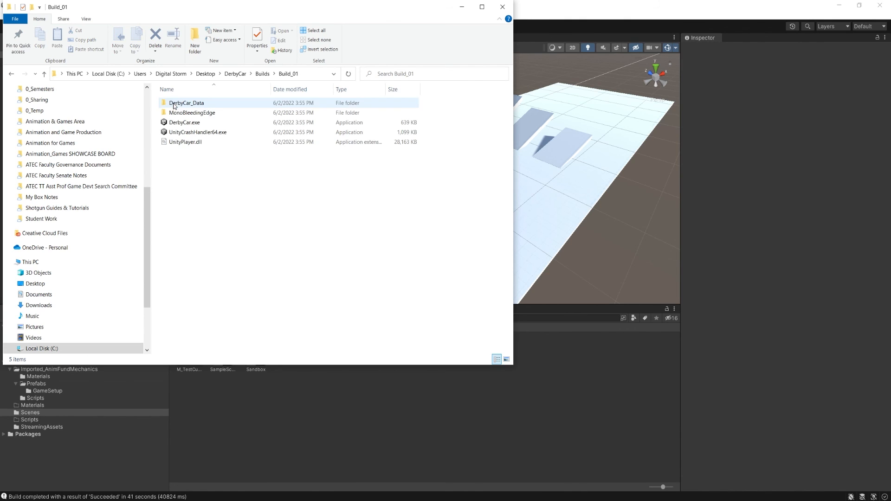
left_click(262, 74)
double_click(183, 103)
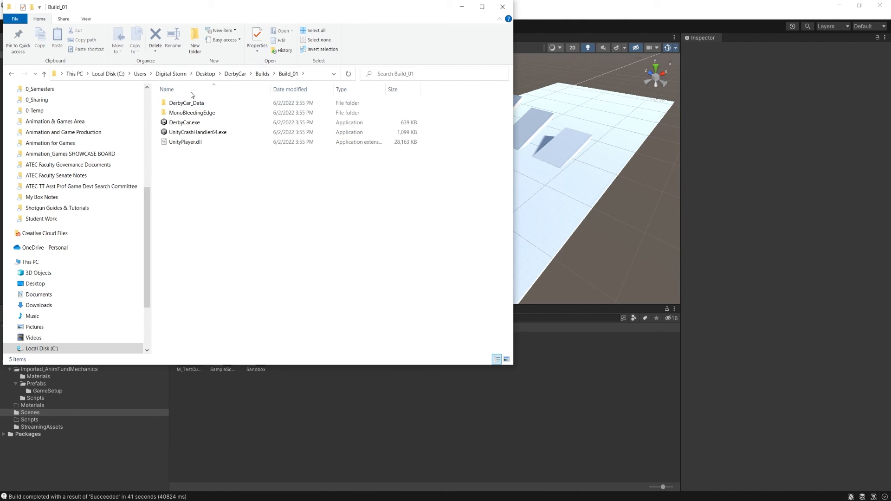
left_click(267, 77)
left_click(187, 115)
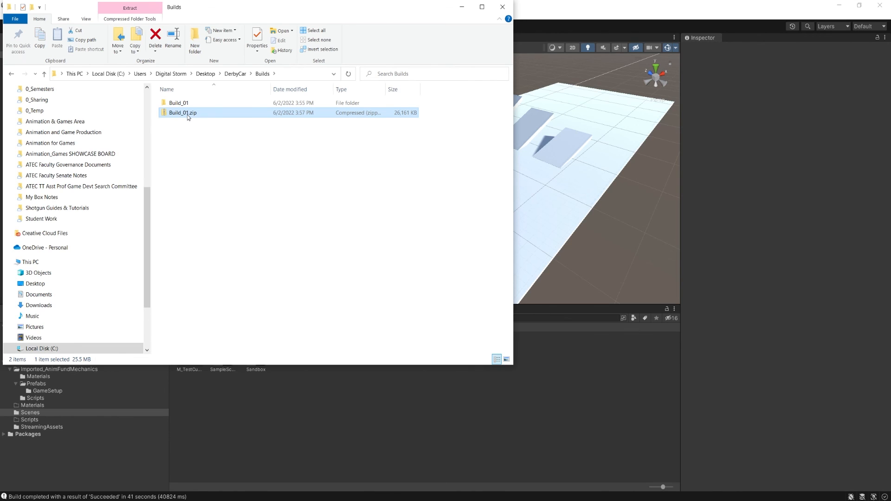
left_click(201, 148)
left_click(183, 114)
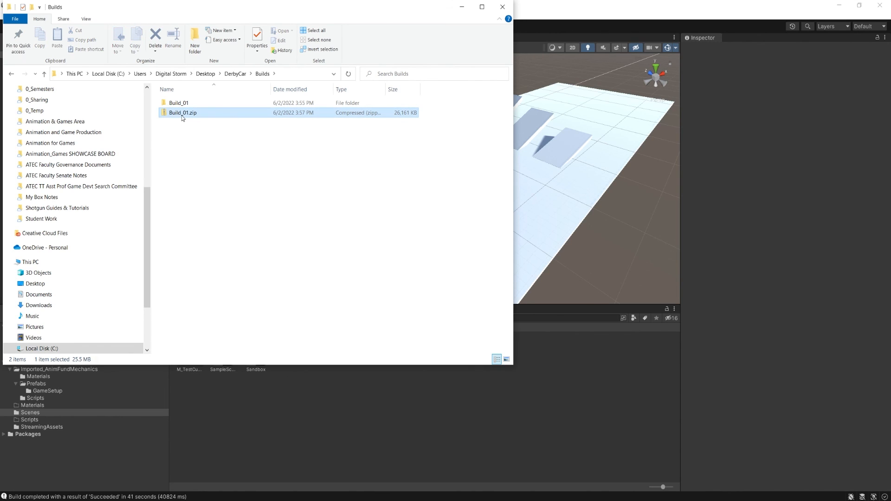
left_click(189, 148)
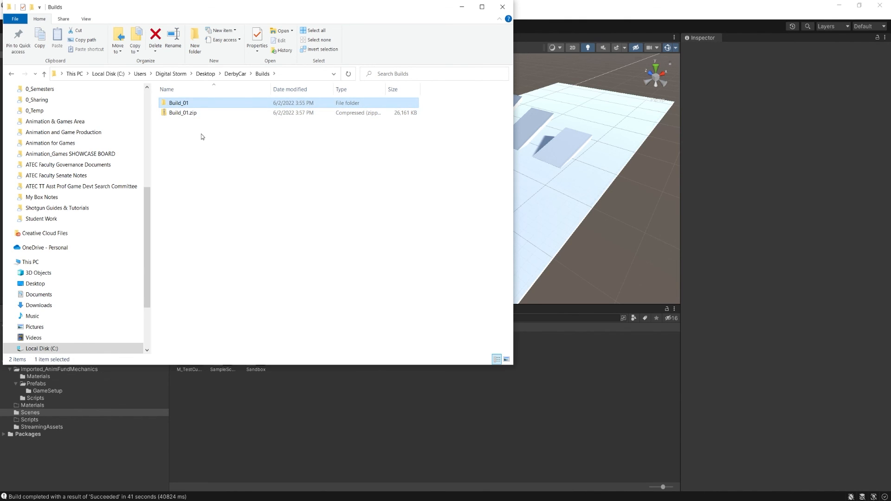
- Copy Build_01.zip from the Builds folder to the Desktop
left_click(185, 113)
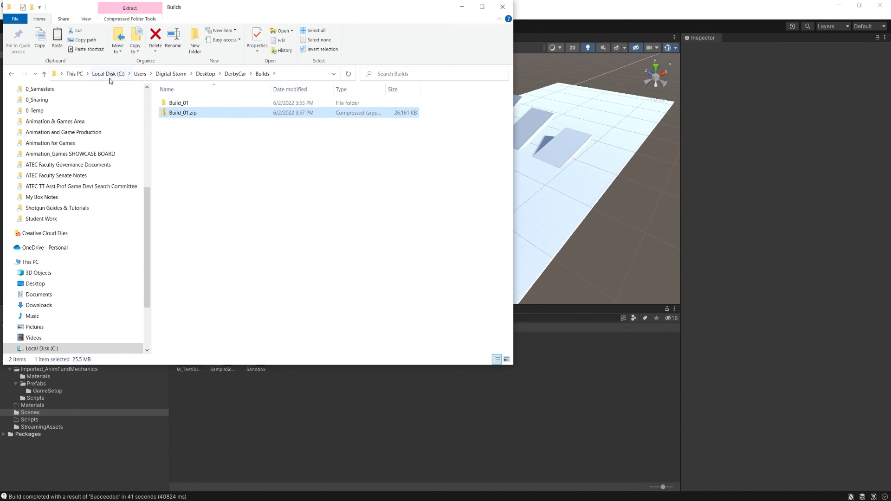
scroll(65, 156, "up", 7)
left_click(36, 107)
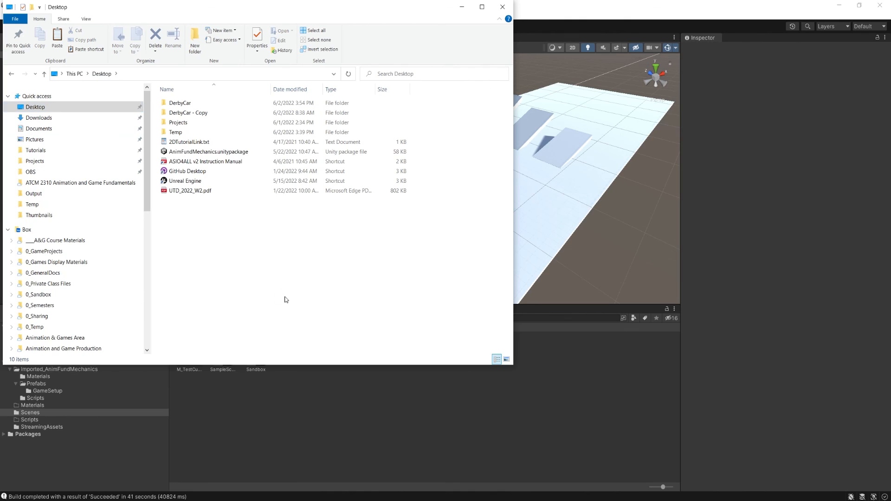
key("ctrl+v")
left_click(188, 246)
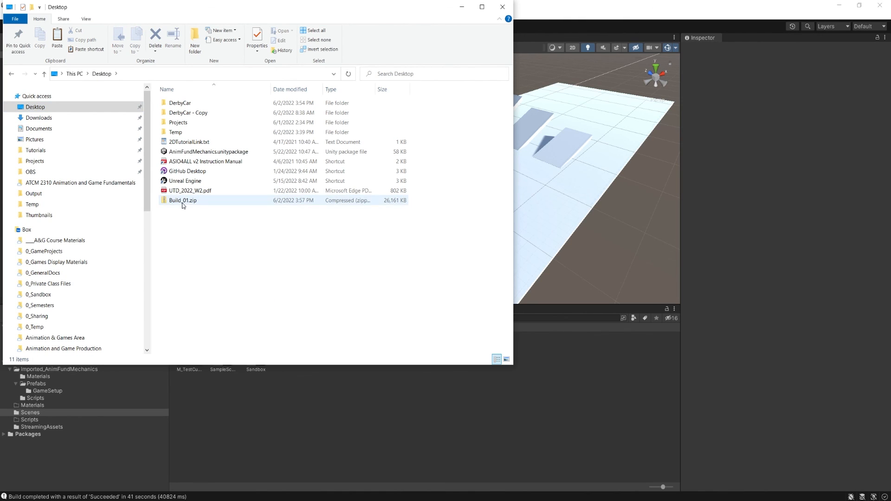
- Extract Build_01.zip into a Build_01 folder on the Desktop and close the window showing the extracted files
left_click(183, 203)
right_click(183, 202)
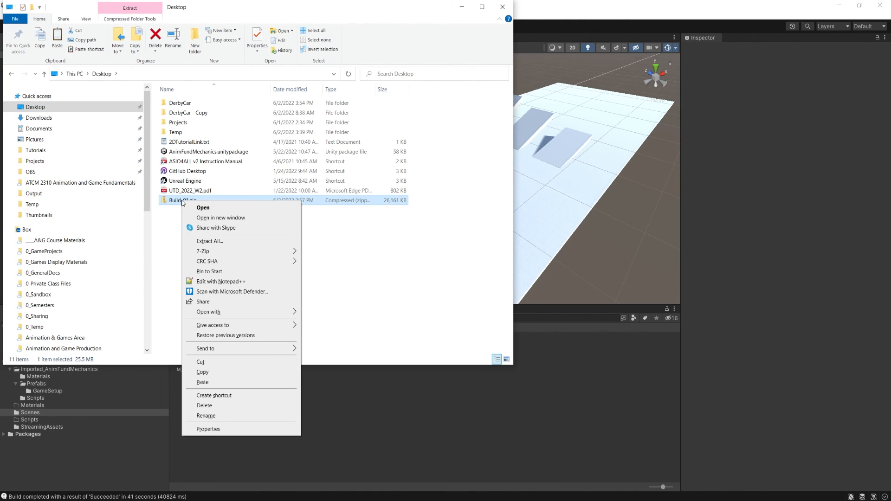
left_click(236, 241)
left_click(515, 347)
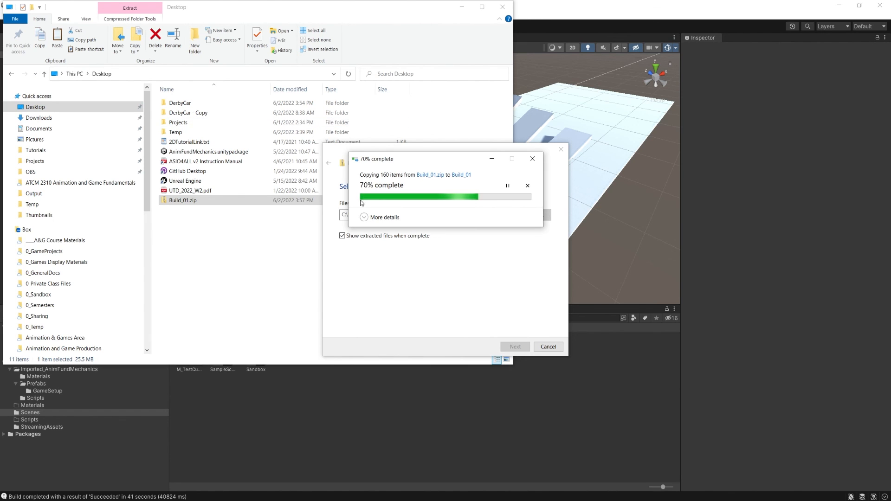
left_click(503, 8)
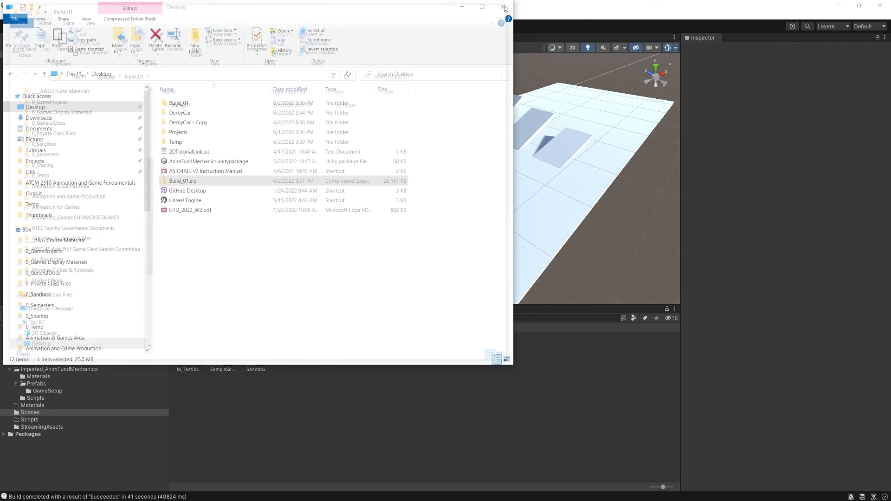
- Run DerbyCar.exe from the extracted Build_01 folder on the Desktop and test-drive the car forward and to the right
left_click(188, 106)
double_click(188, 105)
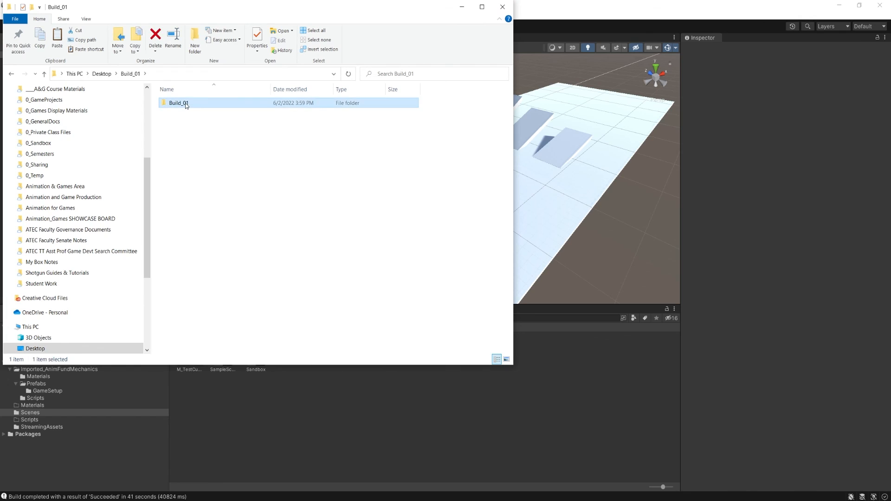
double_click(188, 104)
double_click(198, 122)
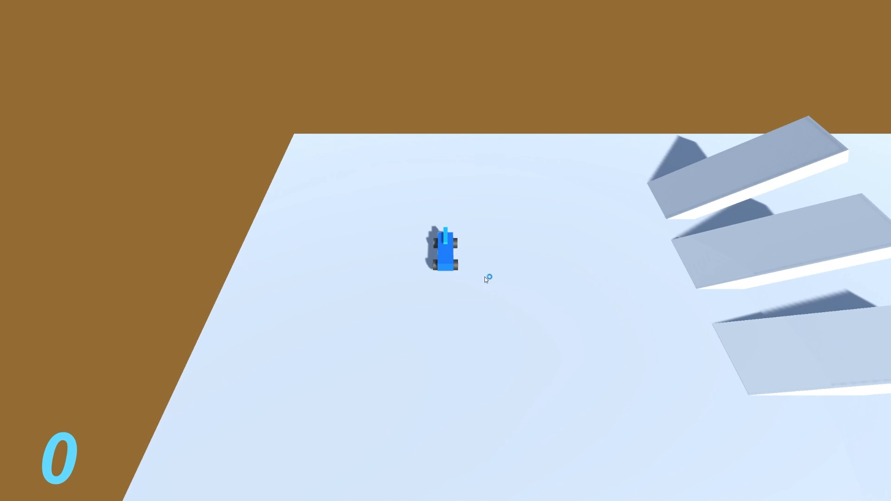
key("w")
key("d")
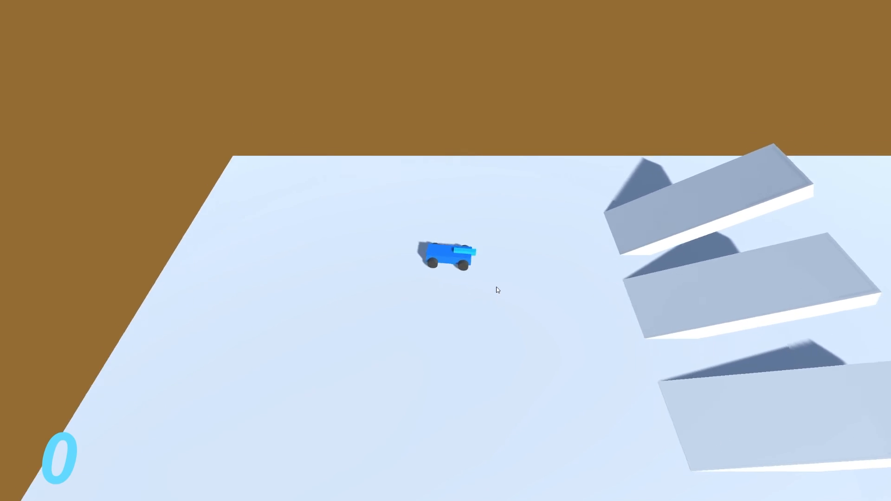